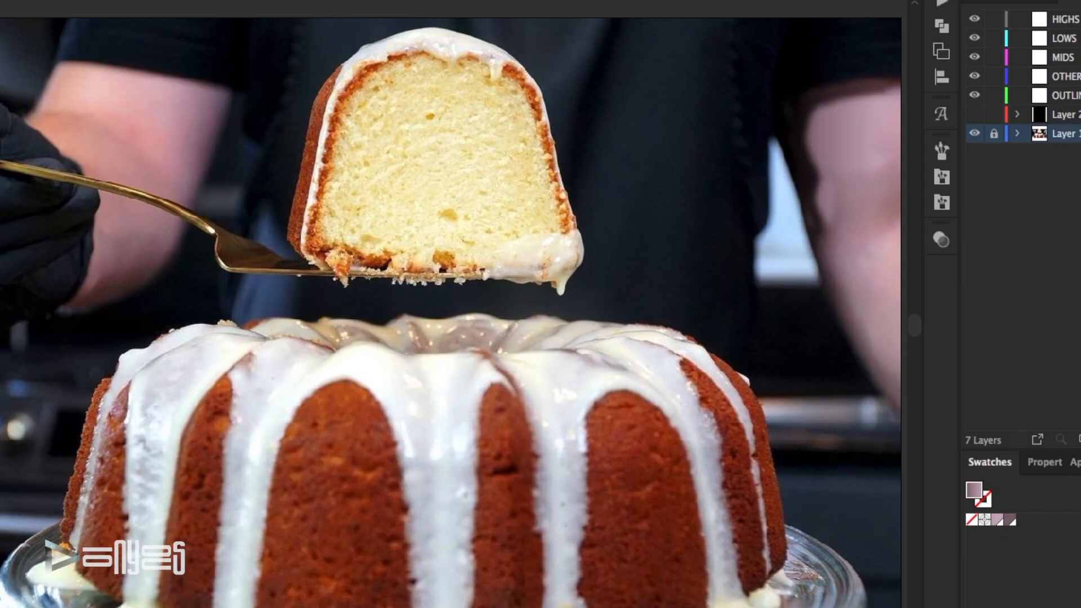
# Step: Set the fill colour to a bright blue (0815f9) and add the blue to the swatches
pyautogui.doubleClick(1, 315)
pyautogui.click(950, 67)
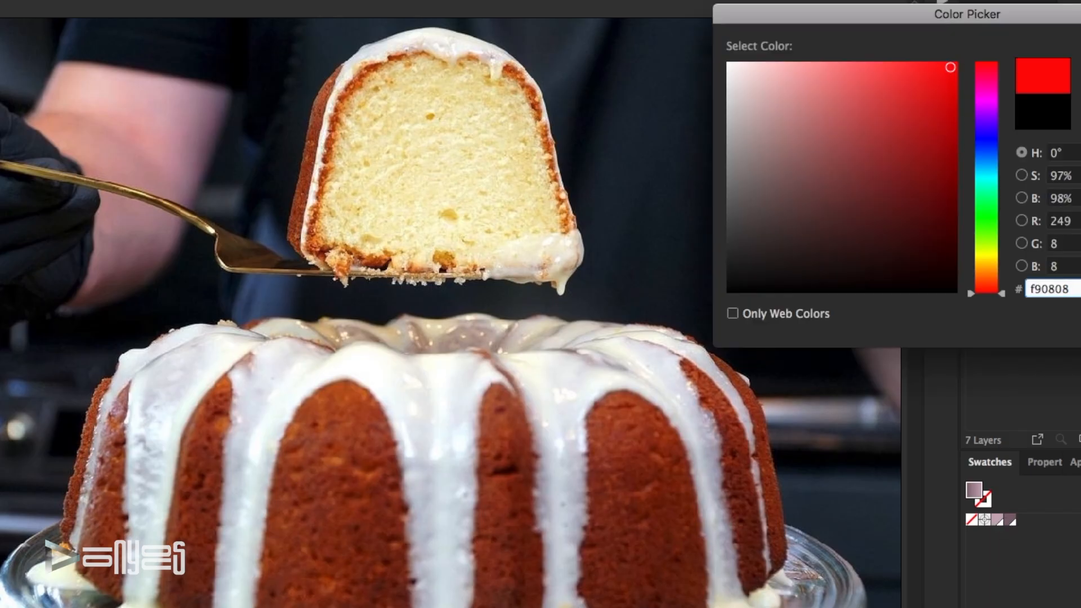
pyautogui.click(988, 141)
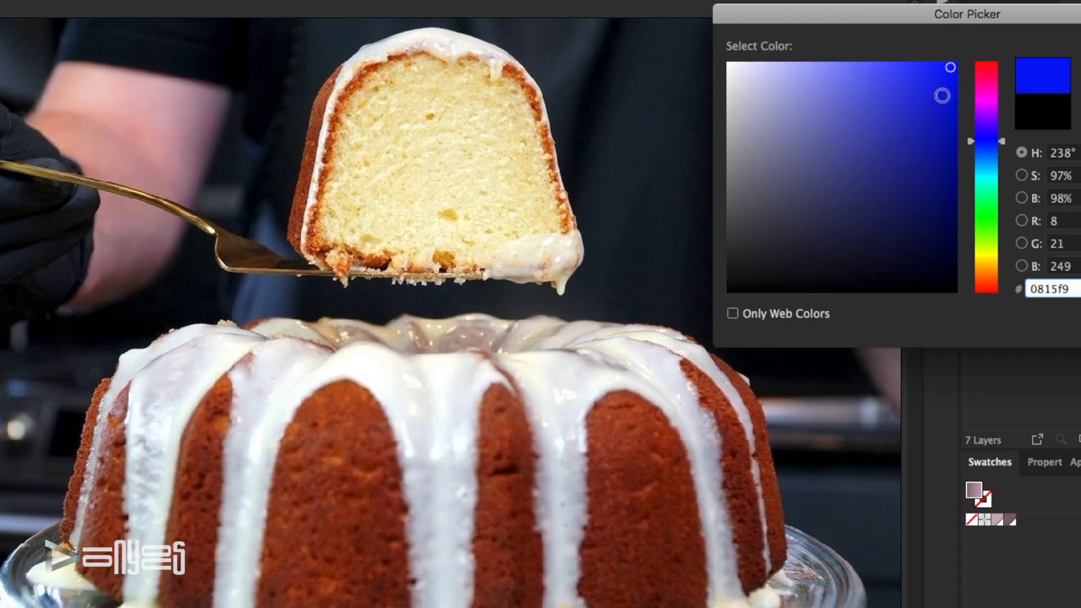
pyautogui.press('Return')
pyautogui.click(1079, 463)
pyautogui.click(1045, 261)
pyautogui.click(1024, 389)
pyautogui.click(13, 1)
pyautogui.moveTo(84, 317)
pyautogui.click(207, 317)
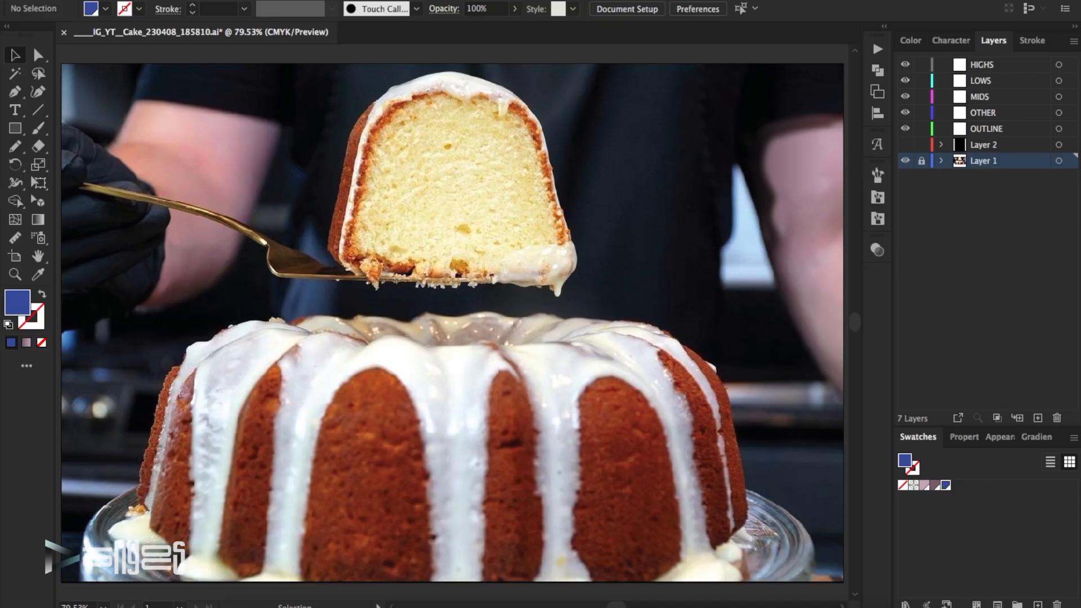
# Step: Change the fill to a deeper, more saturated blue, about 0c3cc1
pyautogui.doubleClick(18, 303)
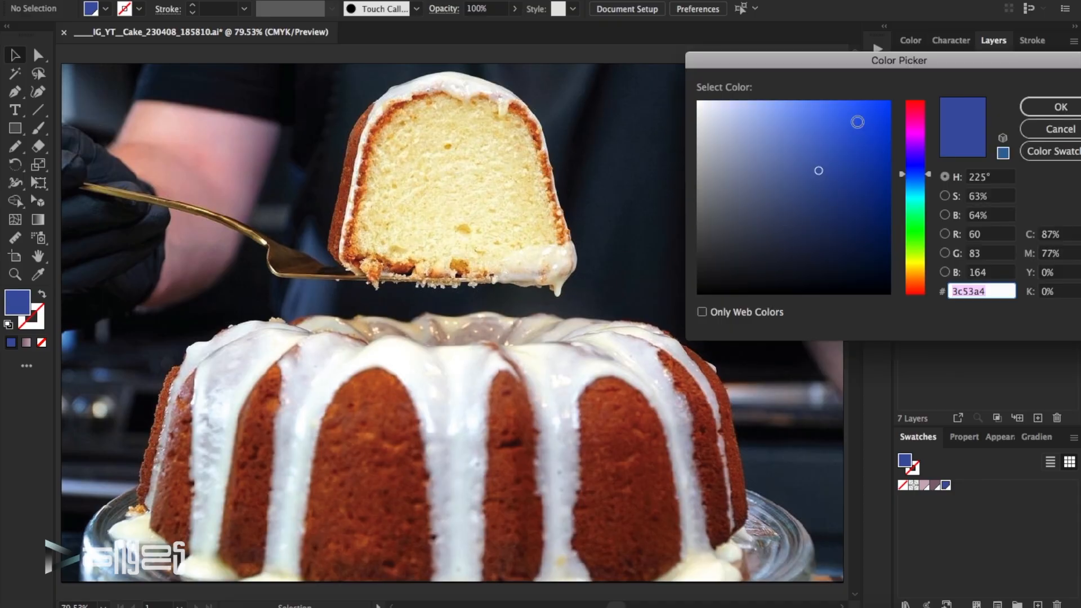
pyautogui.click(873, 201)
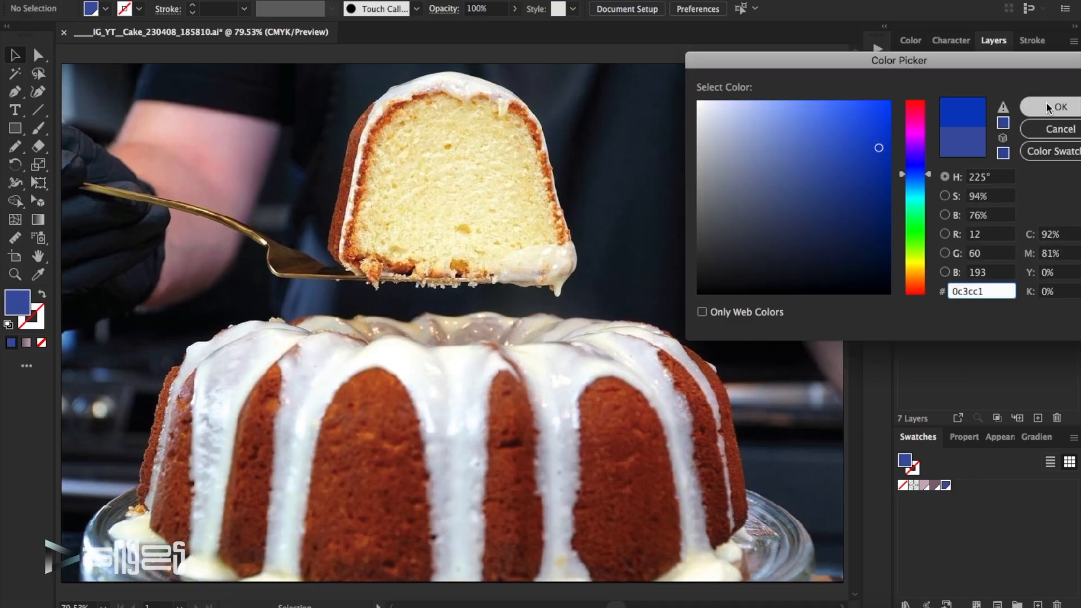
pyautogui.click(880, 122)
pyautogui.click(1061, 107)
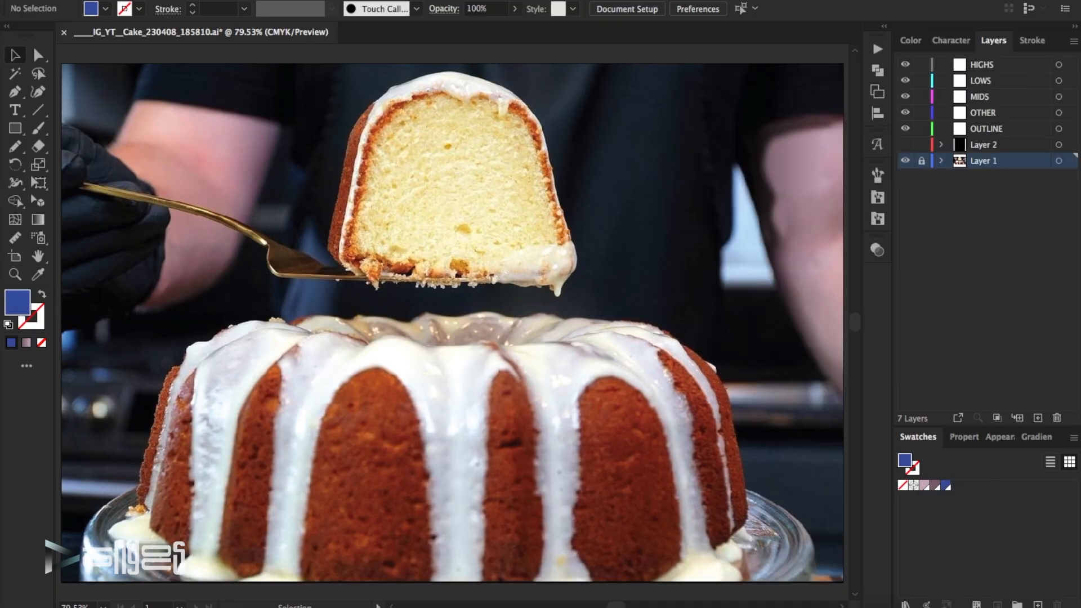
# Step: Start tracing the far-right exposed cake section with the Pen tool on the OUTLINE layer
pyautogui.click(15, 93)
pyautogui.click(1007, 67)
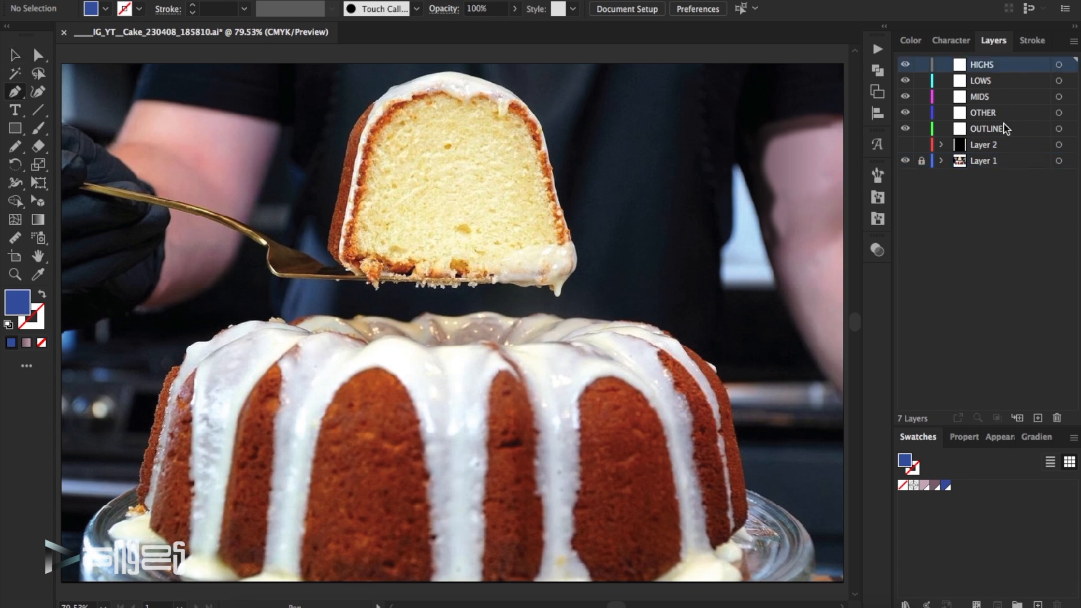
pyautogui.click(1006, 129)
pyautogui.click(21, 278)
pyautogui.click(452, 216)
pyautogui.scroll(-5, 476, 293)
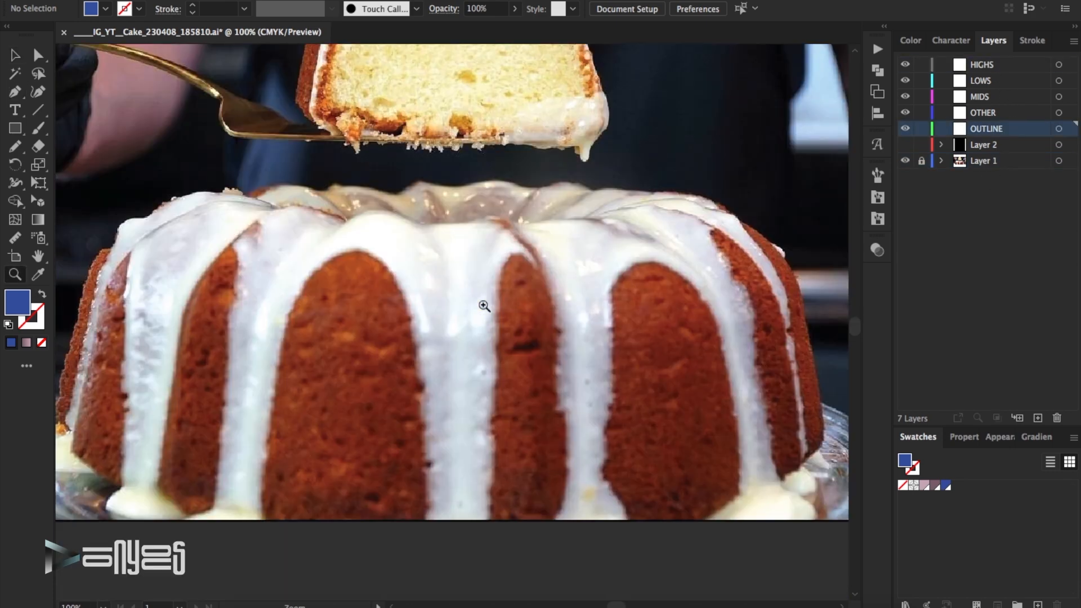
pyautogui.scroll(1, 482, 301)
pyautogui.scroll(-3, 468, 324)
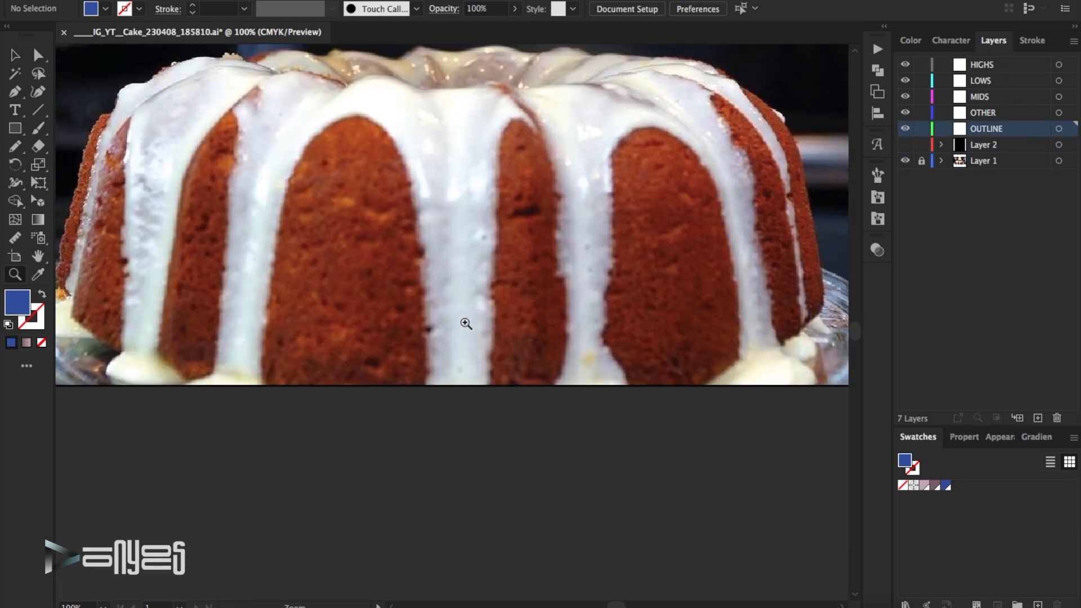
pyautogui.scroll(1, 100, 114)
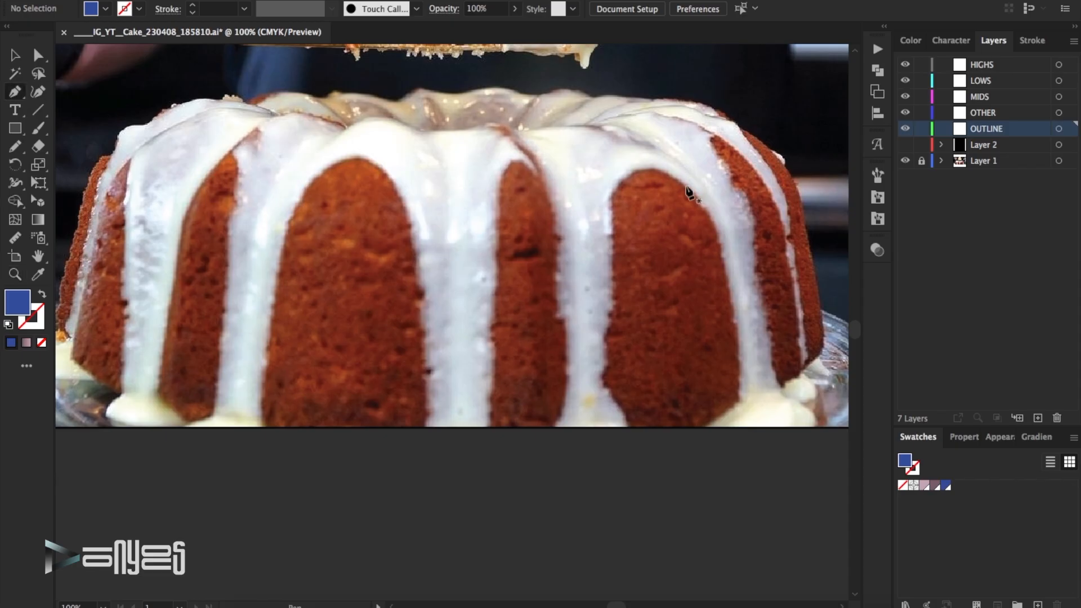
pyautogui.click(733, 143)
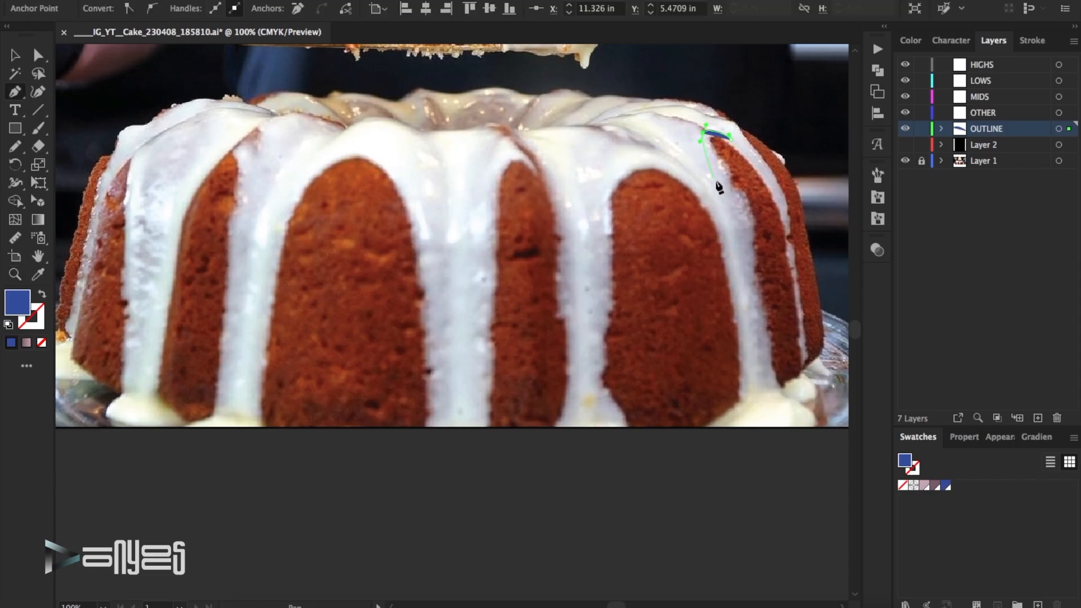
pyautogui.moveTo(725, 188); pyautogui.dragTo(730, 193)
# Step: Swap the path's fill and stroke colours and set the stroke weight to 4 pt
pyautogui.click(41, 293)
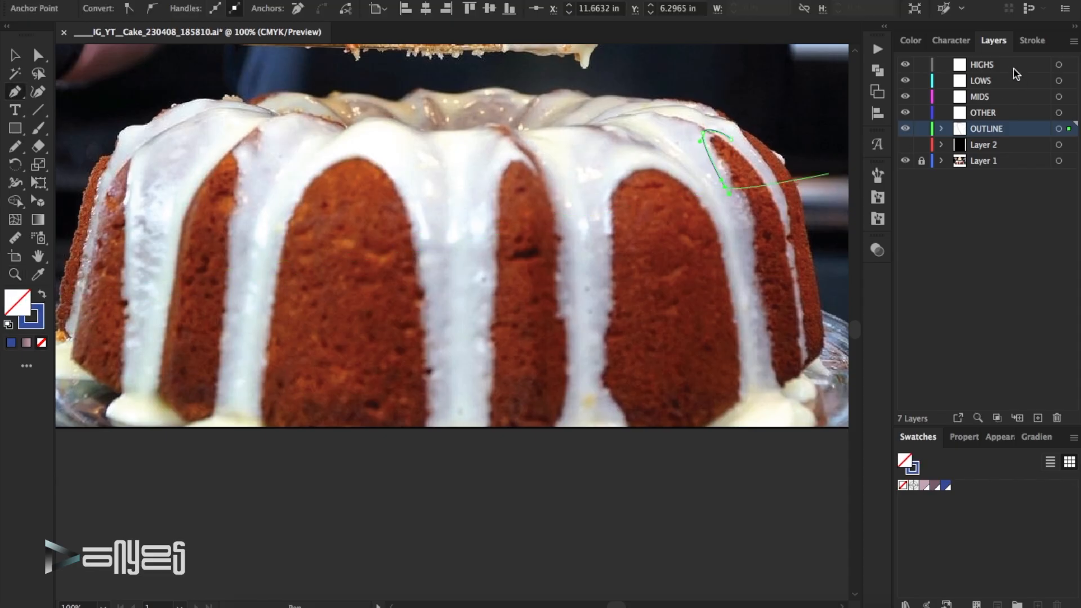
pyautogui.click(1032, 41)
pyautogui.click(955, 61)
pyautogui.click(955, 61)
pyautogui.click(955, 61)
# Step: Complete the closed outline around the far-right cake section, following its base, outer side and notched top
pyautogui.moveTo(750, 292); pyautogui.dragTo(751, 316)
pyautogui.click(775, 389)
pyautogui.moveTo(821, 347); pyautogui.dragTo(836, 342)
pyautogui.moveTo(810, 240); pyautogui.dragTo(807, 226)
pyautogui.moveTo(791, 171); pyautogui.dragTo(745, 129)
pyautogui.click(745, 148)
pyautogui.click(731, 138)
# Step: Trace a closed outline around the rounded brown cake section second from the right, ending flat along the photo's lower edge
pyautogui.click(698, 180)
pyautogui.moveTo(654, 160); pyautogui.dragTo(635, 160)
pyautogui.moveTo(602, 187); pyautogui.dragTo(594, 219)
pyautogui.click(594, 319)
pyautogui.moveTo(587, 372); pyautogui.dragTo(631, 426)
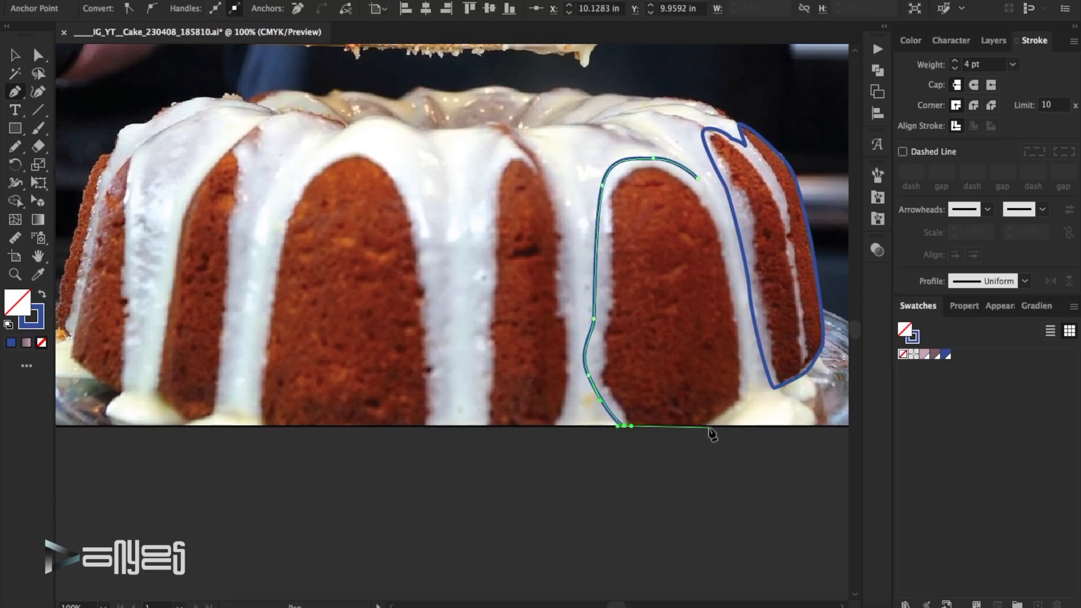
pyautogui.click(709, 426)
pyautogui.moveTo(749, 401); pyautogui.dragTo(746, 284)
pyautogui.click(993, 41)
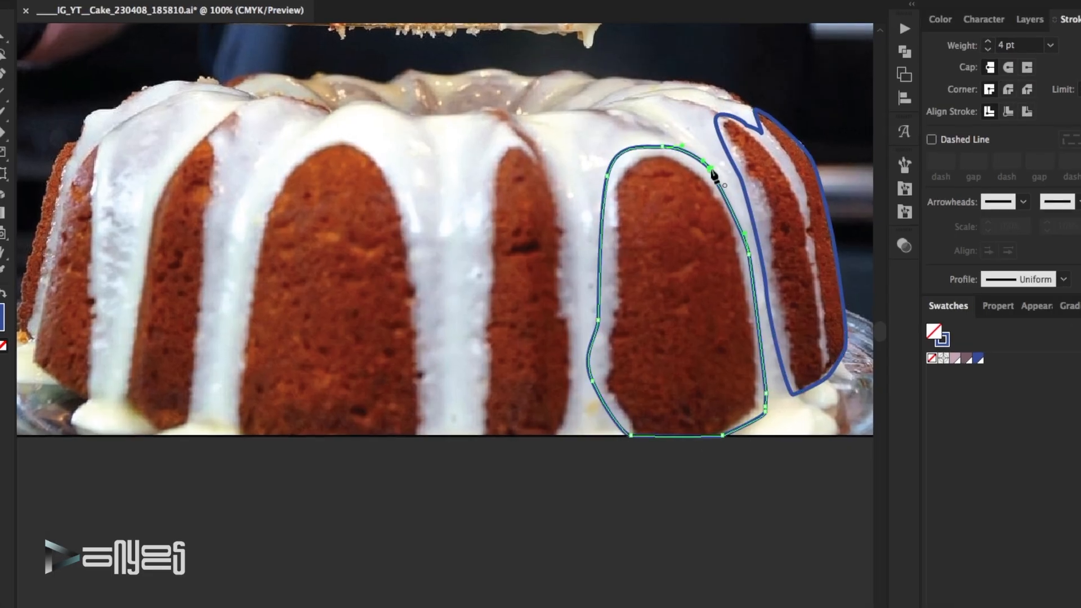
# Step: Outline the narrow brown section right of the cake's centre, including the pointed tip curving up into the icing
pyautogui.click(556, 180)
pyautogui.moveTo(538, 149); pyautogui.dragTo(498, 101)
pyautogui.click(486, 107)
pyautogui.click(503, 137)
pyautogui.moveTo(485, 169); pyautogui.dragTo(482, 188)
pyautogui.moveTo(476, 307); pyautogui.dragTo(476, 317)
pyautogui.moveTo(477, 358); pyautogui.dragTo(476, 380)
pyautogui.click(476, 438)
pyautogui.click(559, 438)
pyautogui.click(573, 417)
pyautogui.click(579, 397)
pyautogui.moveTo(578, 324); pyautogui.dragTo(578, 311)
pyautogui.click(571, 203)
pyautogui.click(558, 166)
# Step: Trace a closed outline around the wide arched brown section left of the cake's centre
pyautogui.moveTo(372, 136); pyautogui.dragTo(309, 130)
pyautogui.moveTo(248, 191); pyautogui.dragTo(233, 244)
pyautogui.moveTo(217, 352); pyautogui.dragTo(213, 400)
pyautogui.moveTo(208, 436); pyautogui.dragTo(212, 442)
pyautogui.click(224, 442)
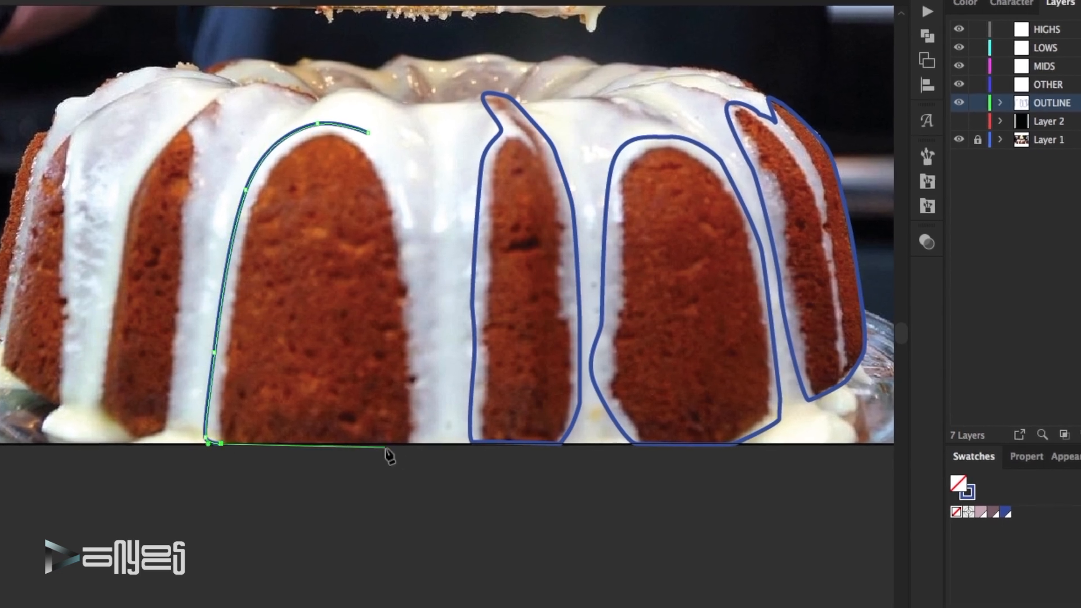
pyautogui.click(416, 443)
pyautogui.moveTo(430, 409); pyautogui.dragTo(430, 396)
pyautogui.moveTo(423, 256); pyautogui.dragTo(418, 234)
pyautogui.moveTo(399, 171); pyautogui.dragTo(382, 144)
pyautogui.click(366, 132)
# Step: Outline the narrow brown section second from the left, including its hooked tip in the icing
pyautogui.click(196, 132)
pyautogui.moveTo(220, 128); pyautogui.dragTo(217, 89)
pyautogui.moveTo(203, 88); pyautogui.dragTo(150, 140)
pyautogui.click(106, 226)
pyautogui.click(82, 402)
pyautogui.click(88, 435)
pyautogui.click(122, 450)
pyautogui.click(165, 441)
pyautogui.click(172, 419)
pyautogui.click(176, 400)
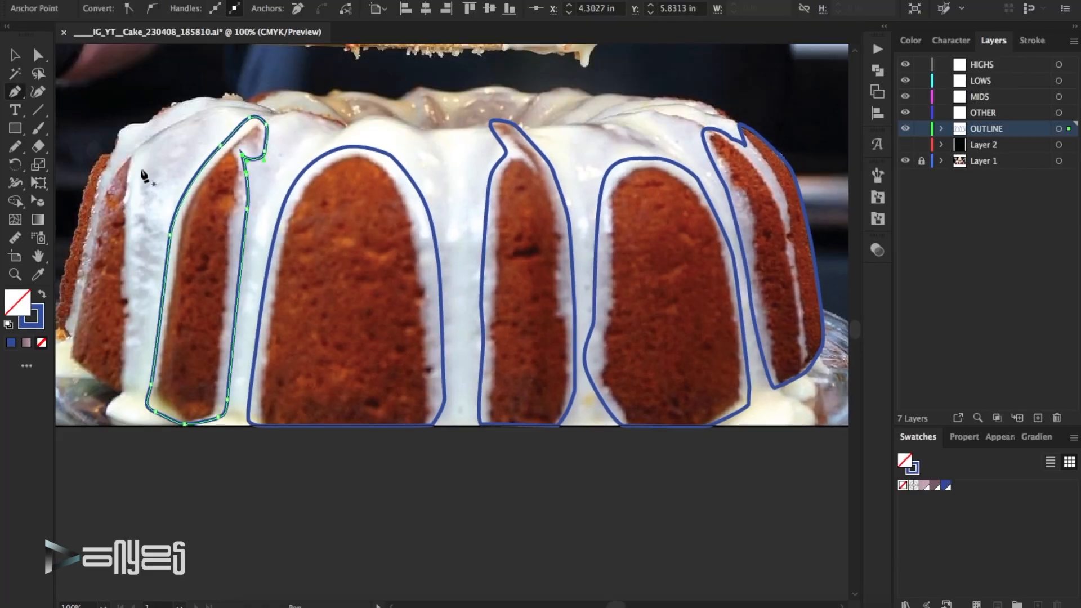
# Step: Trace the notched top and bumpy outer edge of the leftmost cake section down towards the plate
pyautogui.click(135, 162)
pyautogui.click(130, 147)
pyautogui.click(116, 163)
pyautogui.click(116, 147)
pyautogui.moveTo(105, 152); pyautogui.dragTo(101, 156)
pyautogui.moveTo(92, 168); pyautogui.dragTo(89, 176)
pyautogui.moveTo(80, 200); pyautogui.dragTo(81, 208)
pyautogui.moveTo(69, 247); pyautogui.dragTo(95, 318)
pyautogui.press('super+z')
pyautogui.click(106, 259)
pyautogui.click(103, 266)
pyautogui.click(97, 292)
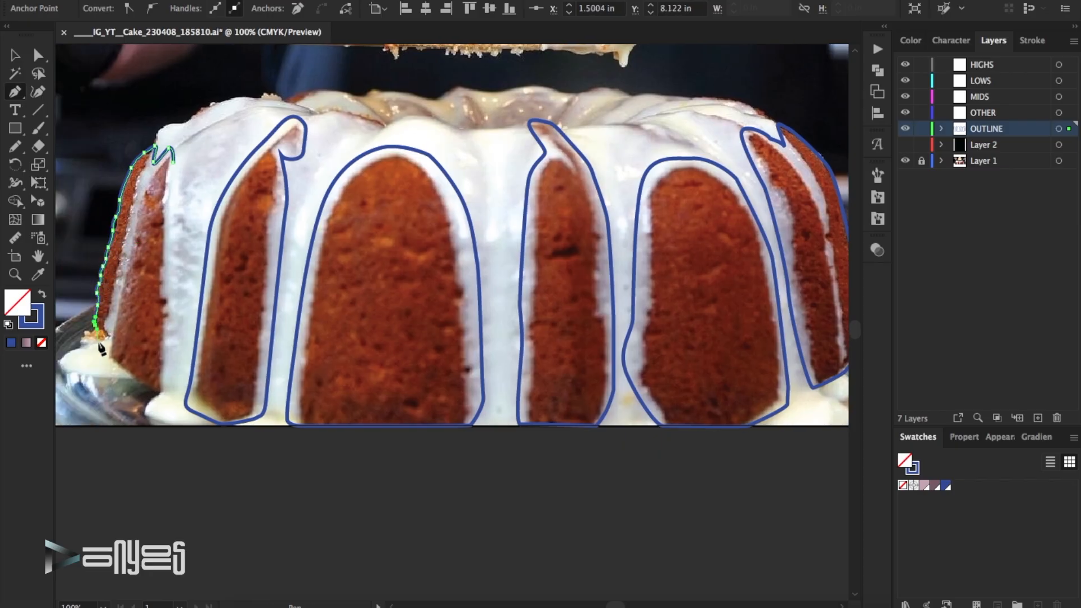
# Step: Close the leftmost section's outline along its base and inner side, and deselect the path
pyautogui.click(145, 385)
pyautogui.click(160, 391)
pyautogui.click(176, 360)
pyautogui.click(181, 237)
pyautogui.click(179, 192)
pyautogui.press('v')
pyautogui.click(415, 134)
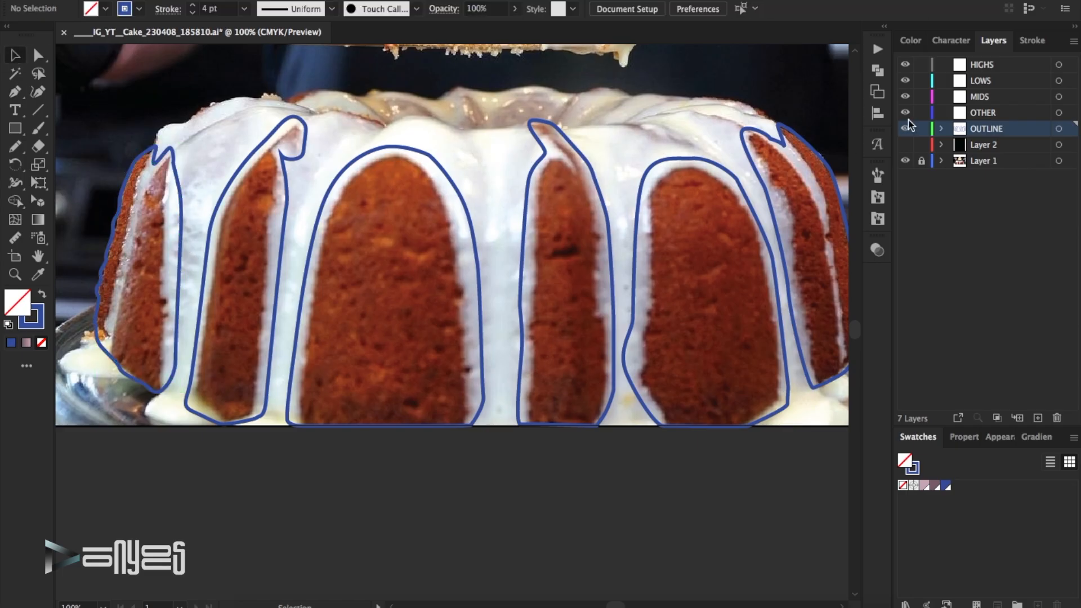
# Step: Show Layer 2, fit its rectangle closely around the artboard and fill it with black without a stroke
pyautogui.click(905, 145)
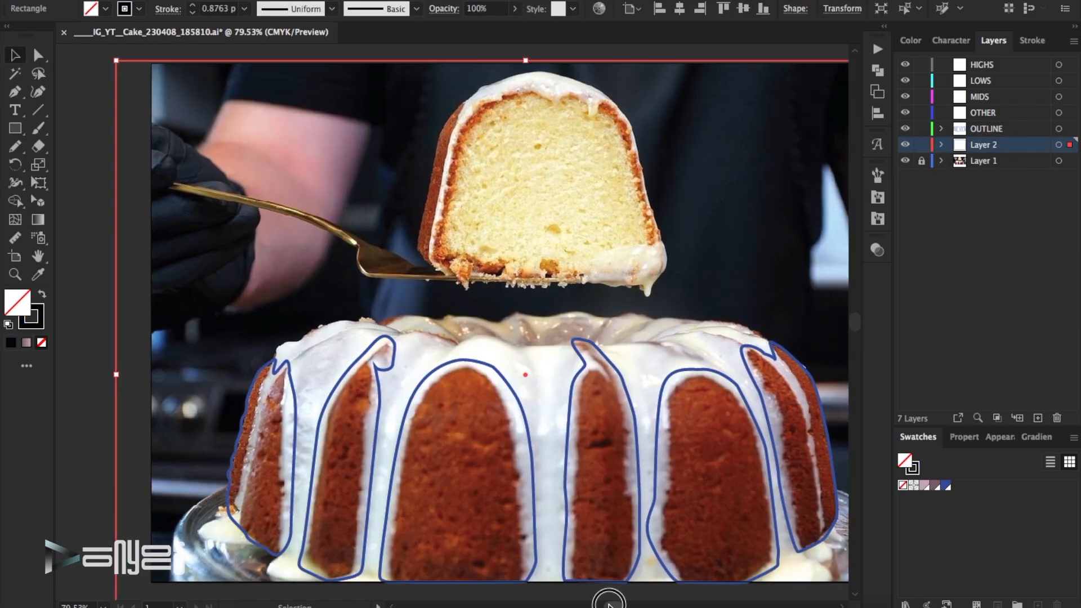
pyautogui.hscroll(-3, 184, 369)
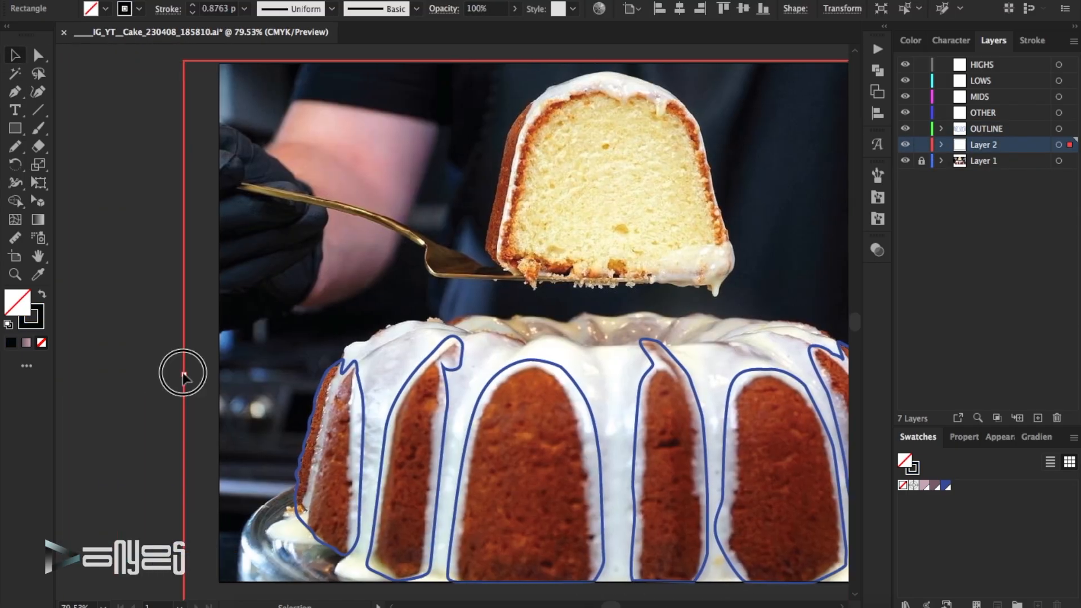
pyautogui.scroll(-1, 633, 400)
pyautogui.click(609, 536)
pyautogui.moveTo(608, 536); pyautogui.dragTo(608, 434)
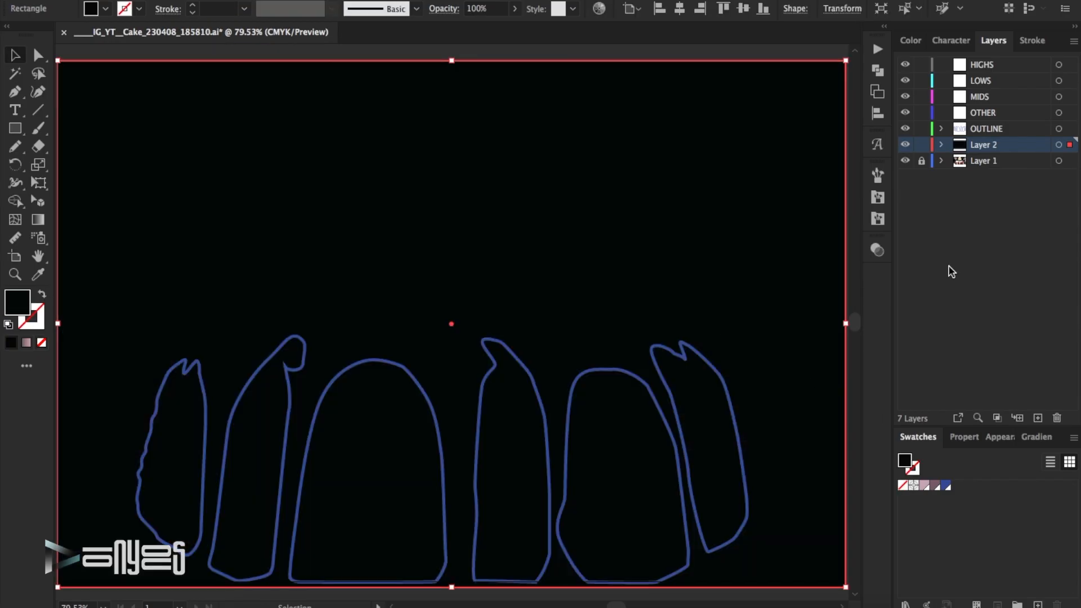
# Step: Deselect the black rectangle and hide Layer 2 to work over the cake photo
pyautogui.click(967, 260)
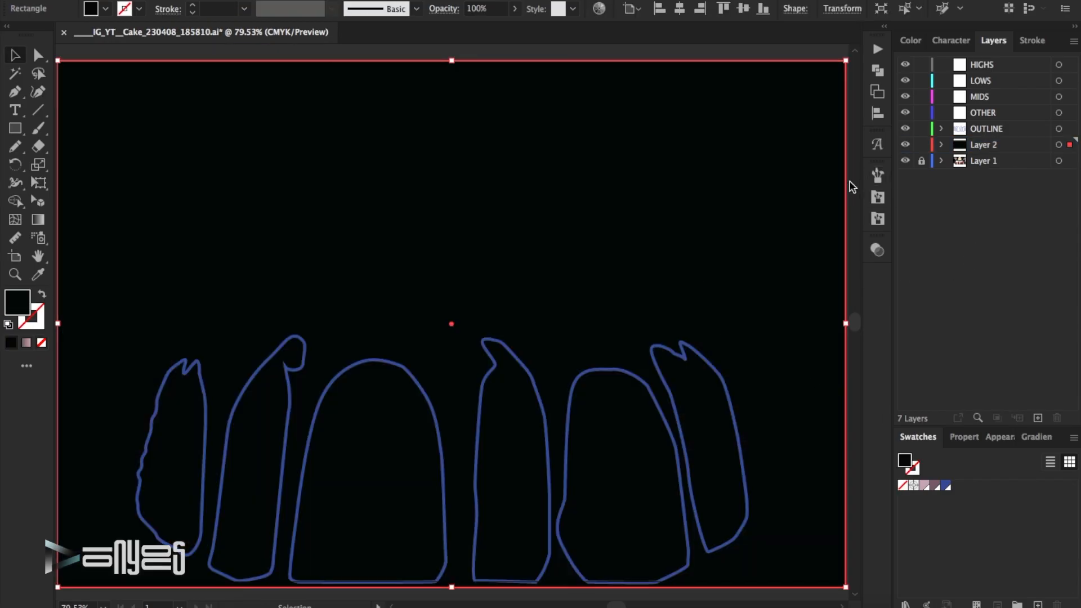
pyautogui.scroll(1, 848, 191)
pyautogui.click(803, 65)
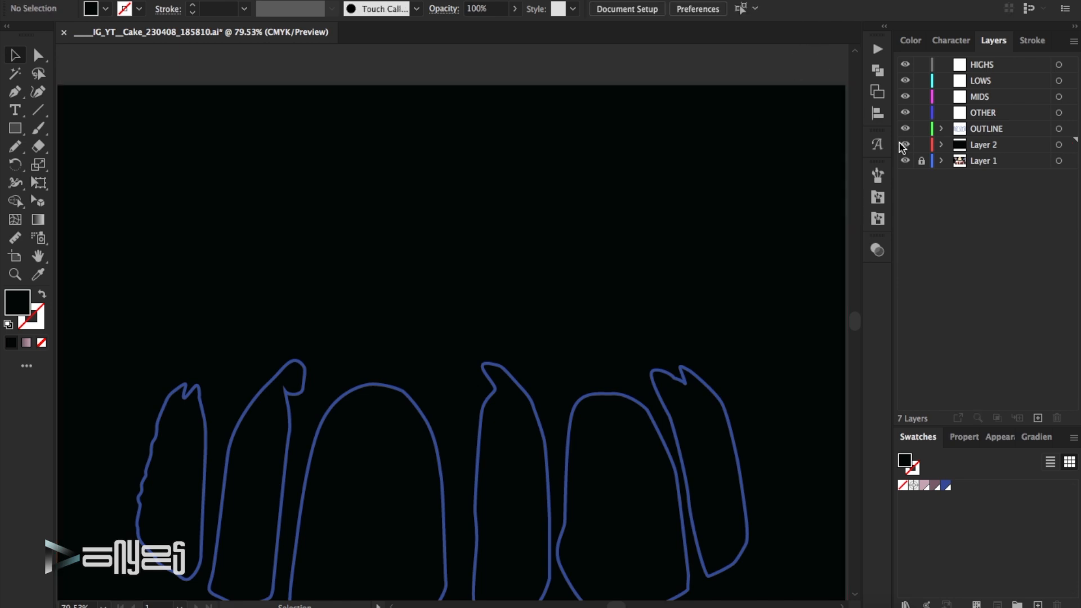
pyautogui.click(905, 144)
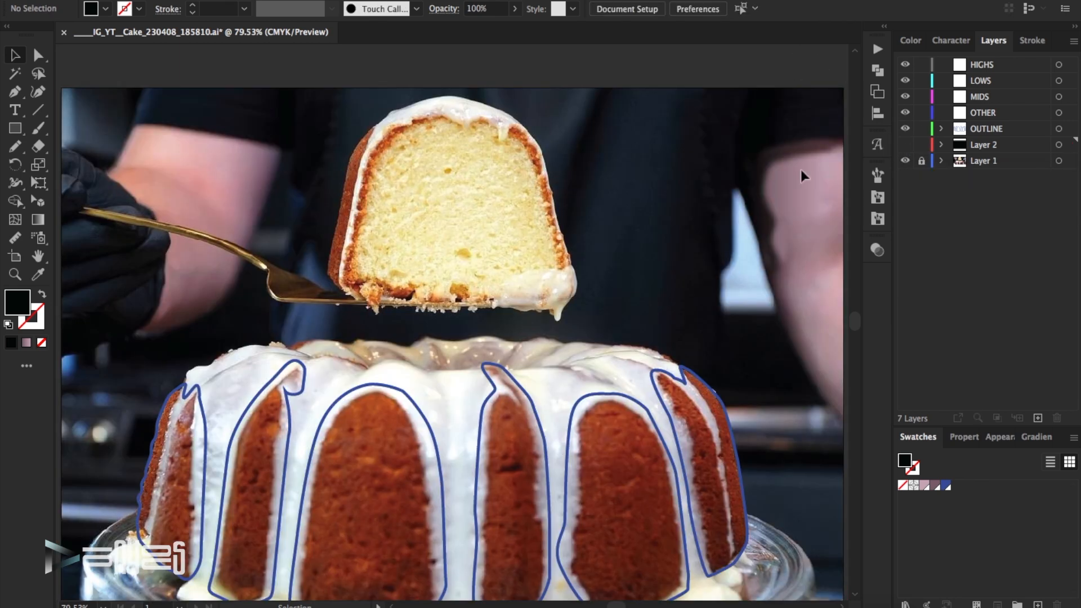
pyautogui.scroll(-1, 801, 170)
# Step: Make the OUTLINE layer active and set up the Pen tool at the lifted slice with the blue swatch as fill
pyautogui.click(975, 134)
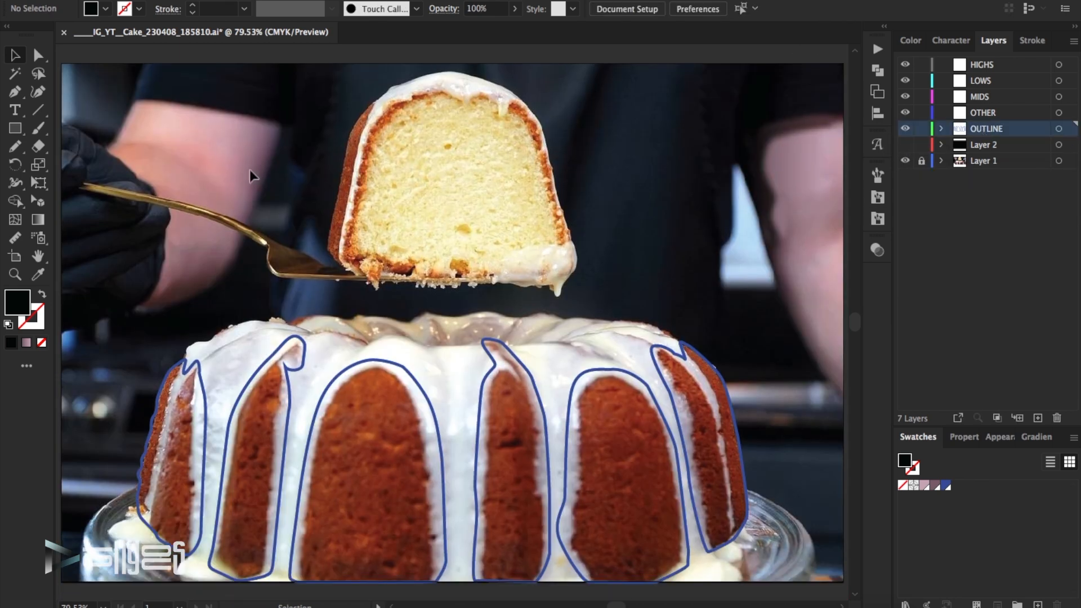
pyautogui.click(15, 274)
pyautogui.click(435, 184)
pyautogui.click(431, 183)
pyautogui.press('p')
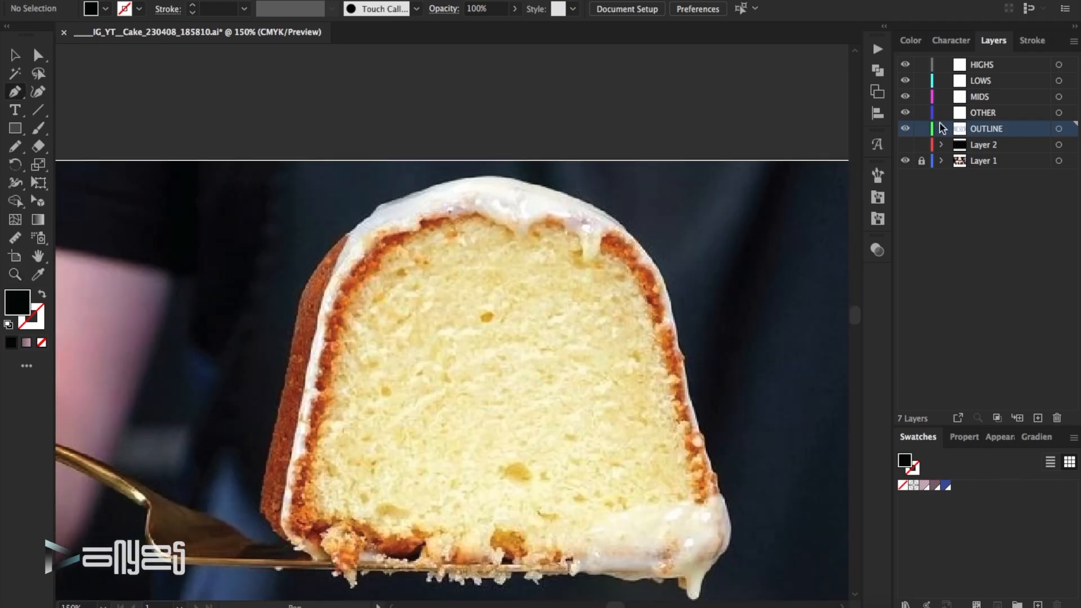
pyautogui.click(945, 485)
# Step: Trace the left outer crust of the lifted cake slice from the icing's edge down to its lower corner
pyautogui.click(358, 225)
pyautogui.click(318, 269)
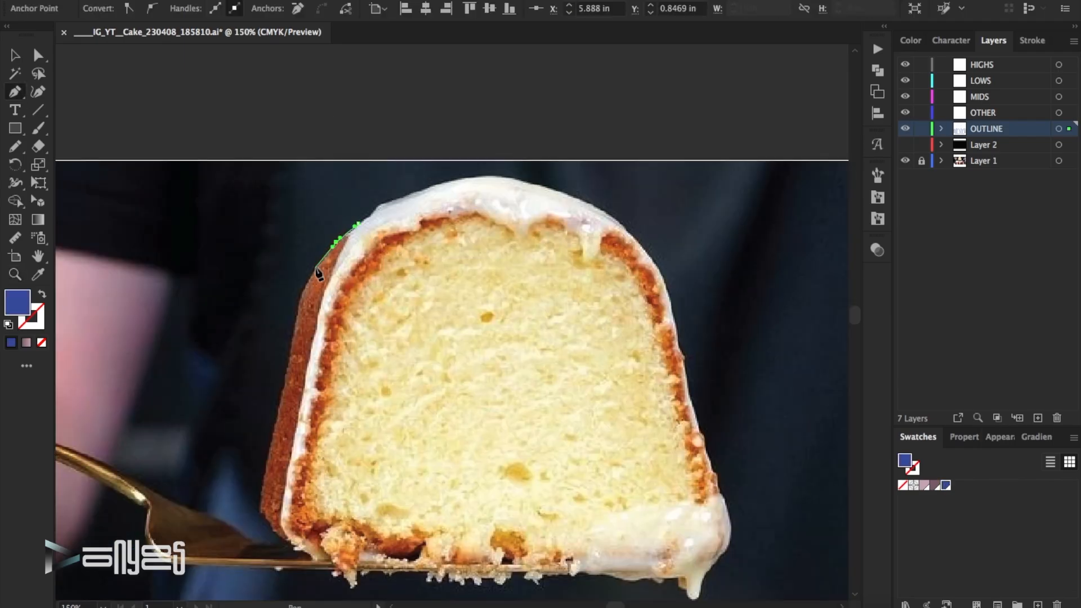
pyautogui.click(305, 287)
pyautogui.click(297, 304)
pyautogui.moveTo(295, 319); pyautogui.dragTo(281, 394)
pyautogui.click(279, 404)
pyautogui.click(275, 421)
pyautogui.click(270, 445)
pyautogui.click(267, 470)
pyautogui.click(262, 485)
pyautogui.click(262, 513)
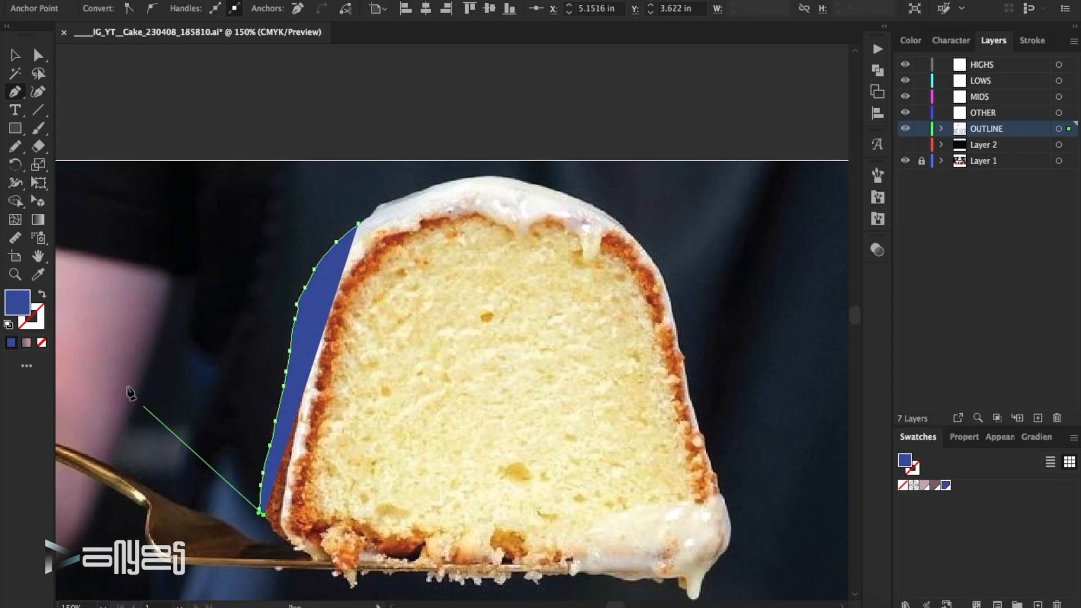
# Step: Swap the blue to the stroke and continue the slice path around the lower-left crumbs and back inside the crust
pyautogui.click(41, 294)
pyautogui.click(288, 544)
pyautogui.click(312, 557)
pyautogui.click(338, 564)
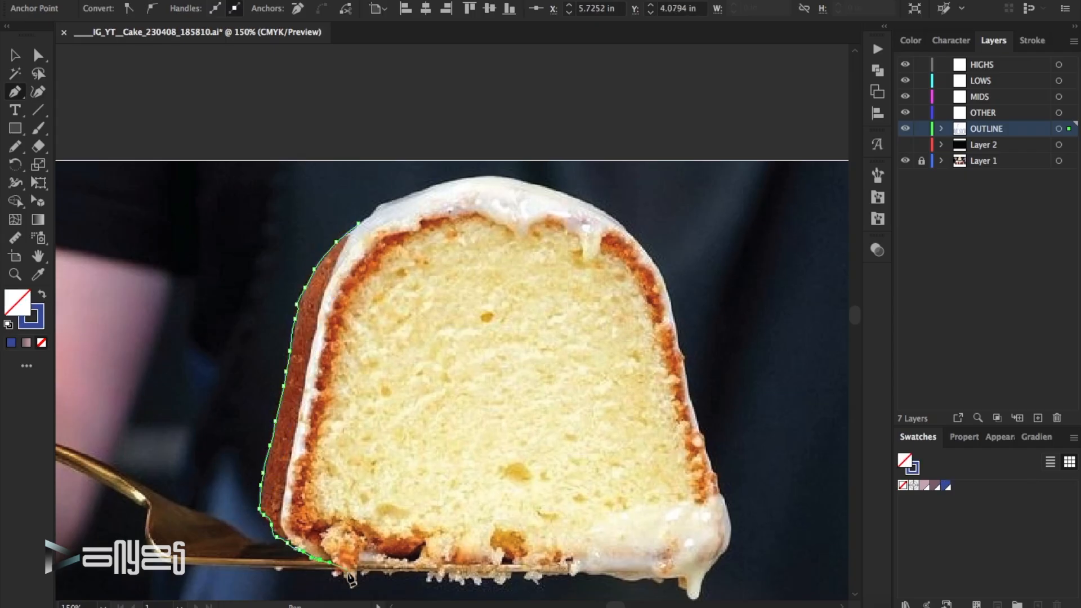
pyautogui.click(345, 570)
pyautogui.click(359, 565)
pyautogui.moveTo(388, 561); pyautogui.dragTo(394, 520)
pyautogui.click(411, 561)
pyautogui.moveTo(356, 507); pyautogui.dragTo(349, 500)
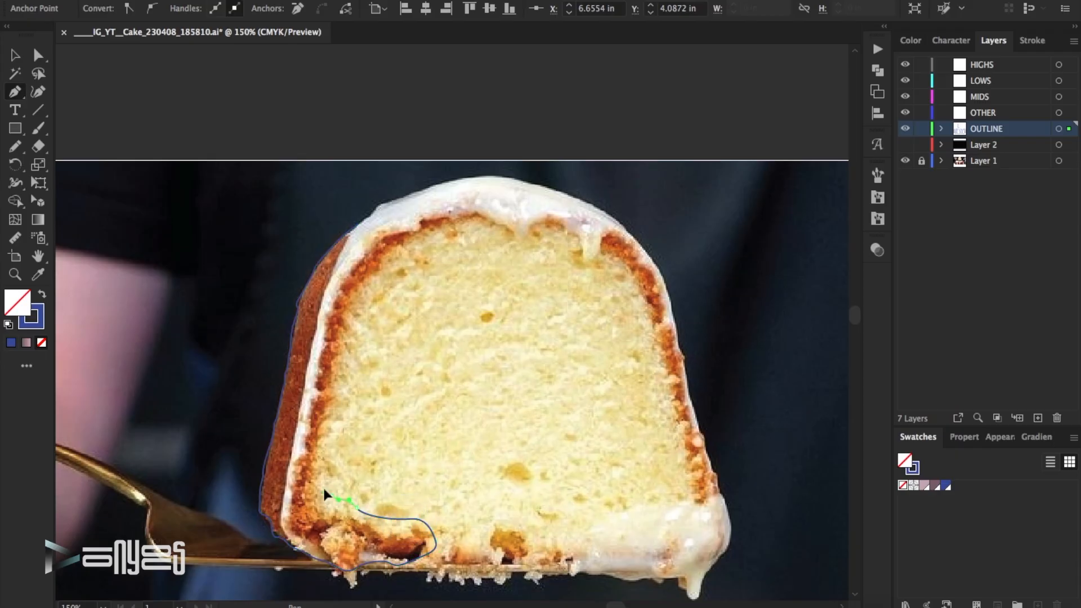
# Step: Continue the slice path along the inner crust, over the top of the crumb and down to the lower-right corner
pyautogui.click(360, 298)
pyautogui.click(383, 273)
pyautogui.click(436, 238)
pyautogui.click(476, 232)
pyautogui.click(504, 236)
pyautogui.click(551, 245)
pyautogui.click(598, 271)
pyautogui.click(616, 290)
pyautogui.click(638, 301)
pyautogui.click(649, 367)
pyautogui.click(684, 493)
pyautogui.click(696, 516)
pyautogui.click(706, 512)
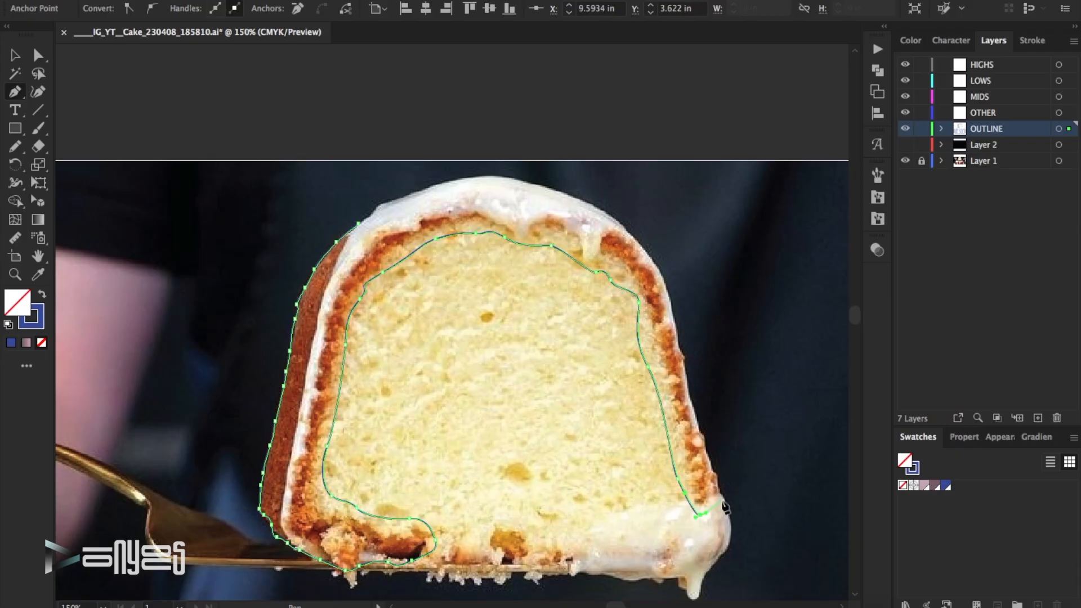
# Step: Trace back up the slice's right outer edge and over the icing to close the path at its start
pyautogui.click(716, 481)
pyautogui.click(712, 465)
pyautogui.click(707, 454)
pyautogui.click(699, 427)
pyautogui.click(691, 403)
pyautogui.click(683, 358)
pyautogui.click(676, 324)
pyautogui.click(662, 287)
pyautogui.click(631, 241)
pyautogui.click(583, 207)
pyautogui.click(514, 187)
pyautogui.click(471, 179)
pyautogui.click(419, 201)
pyautogui.click(405, 201)
pyautogui.click(360, 224)
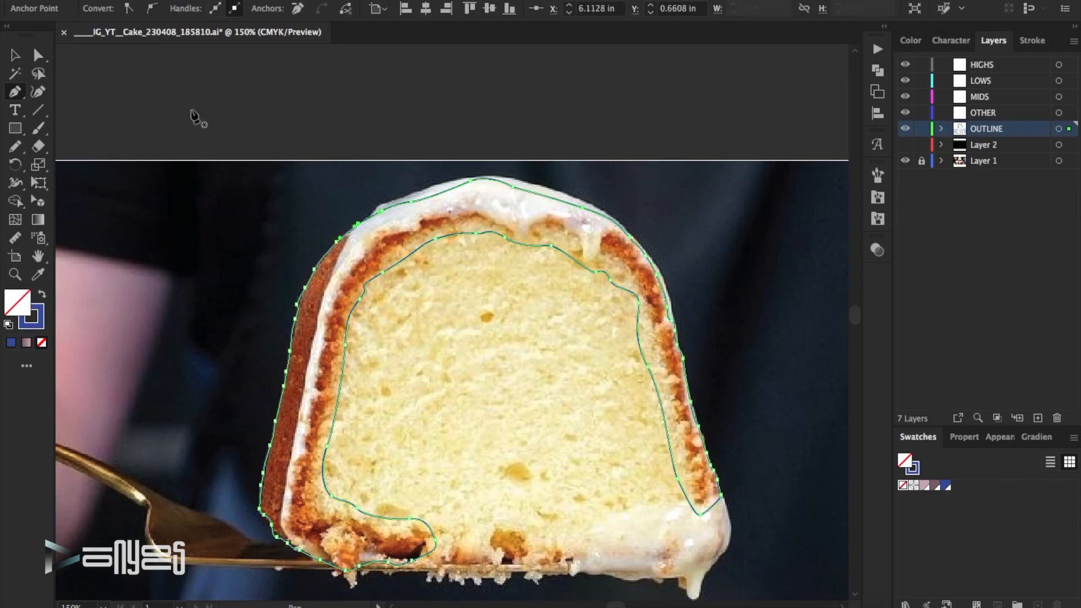
# Step: Set the slice outline's stroke to 2 pt and check all outlines against Layer 2's black background
pyautogui.click(233, 83)
pyautogui.press('super+z')
pyautogui.press('v')
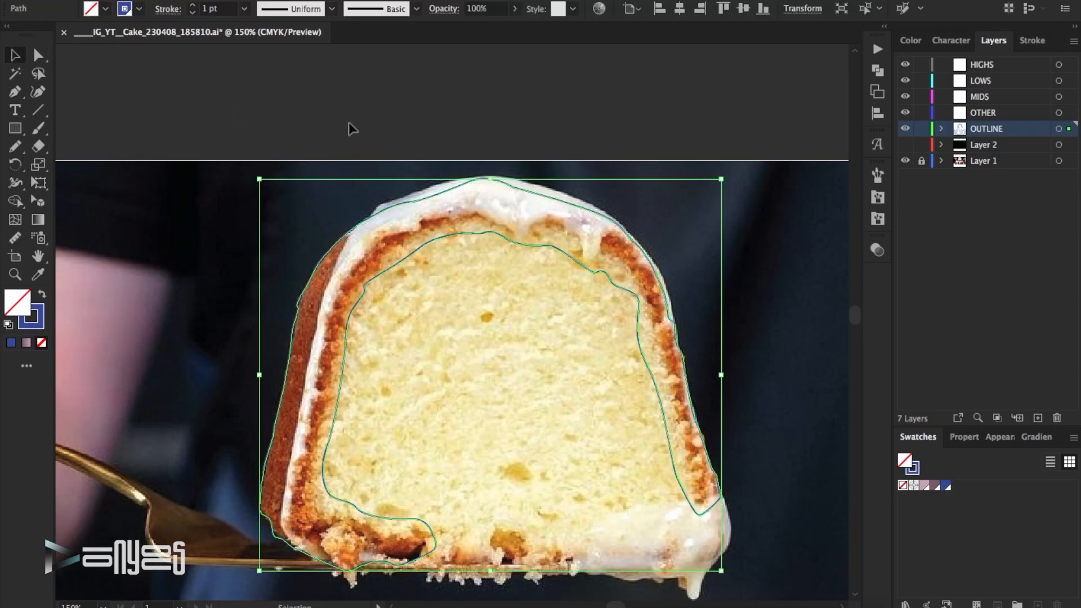
pyautogui.click(191, 6)
pyautogui.click(302, 90)
pyautogui.hotkey('ctrl', '0')
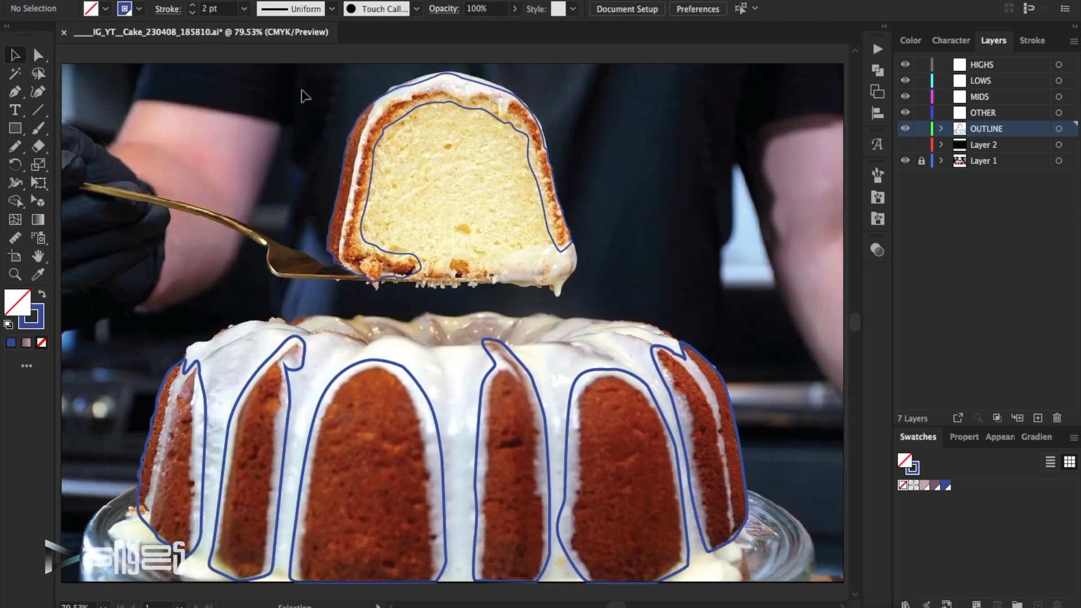
pyautogui.click(906, 145)
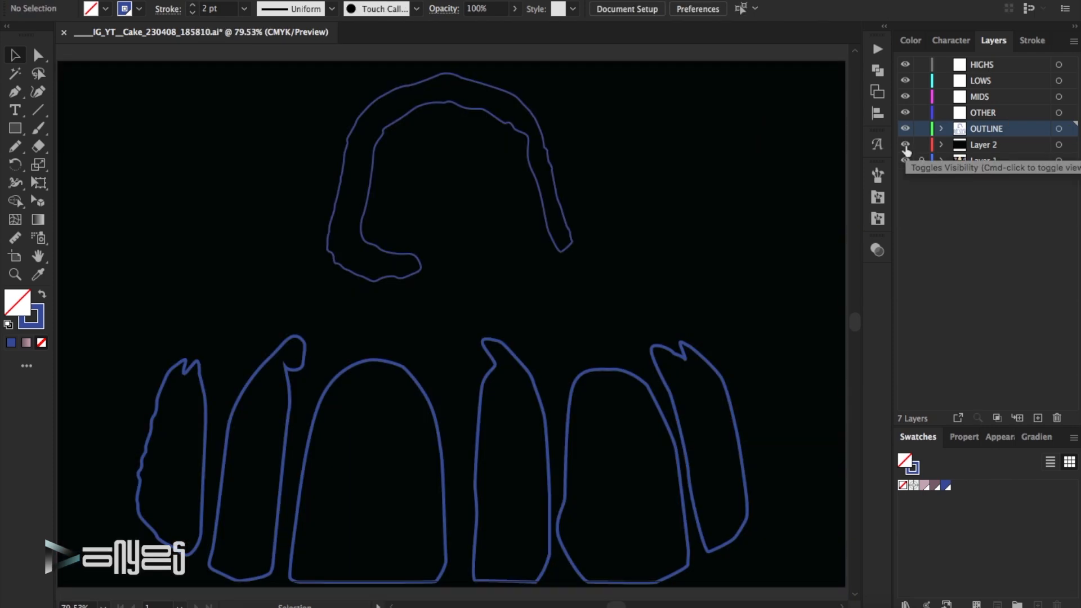
pyautogui.click(906, 145)
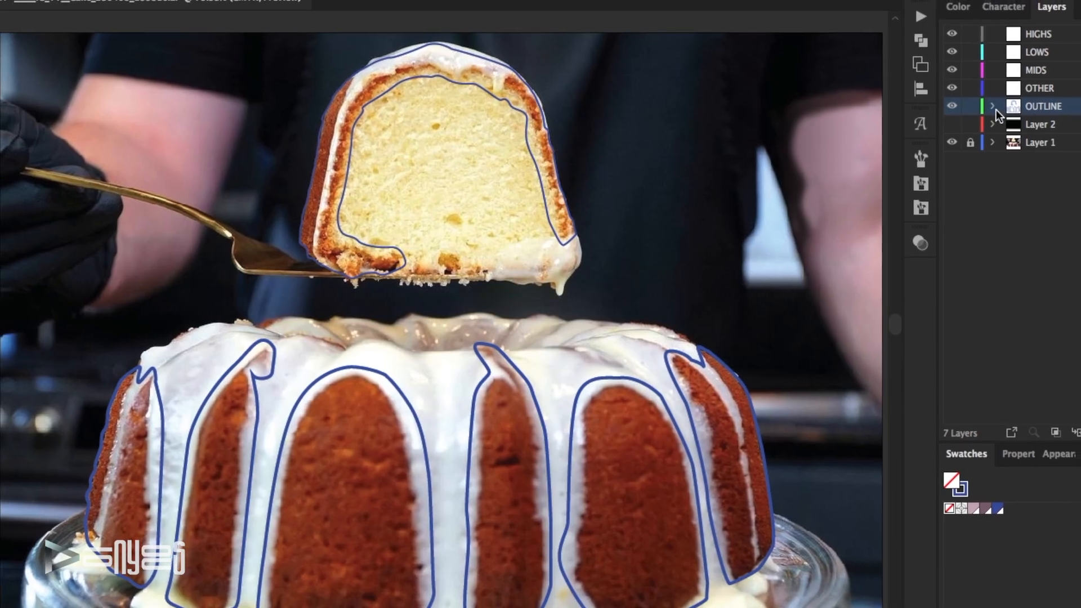
# Step: Hide the OUTLINE layer and make the OTHER layer active, with the Pen tool ready at the lifted slice
pyautogui.click(949, 108)
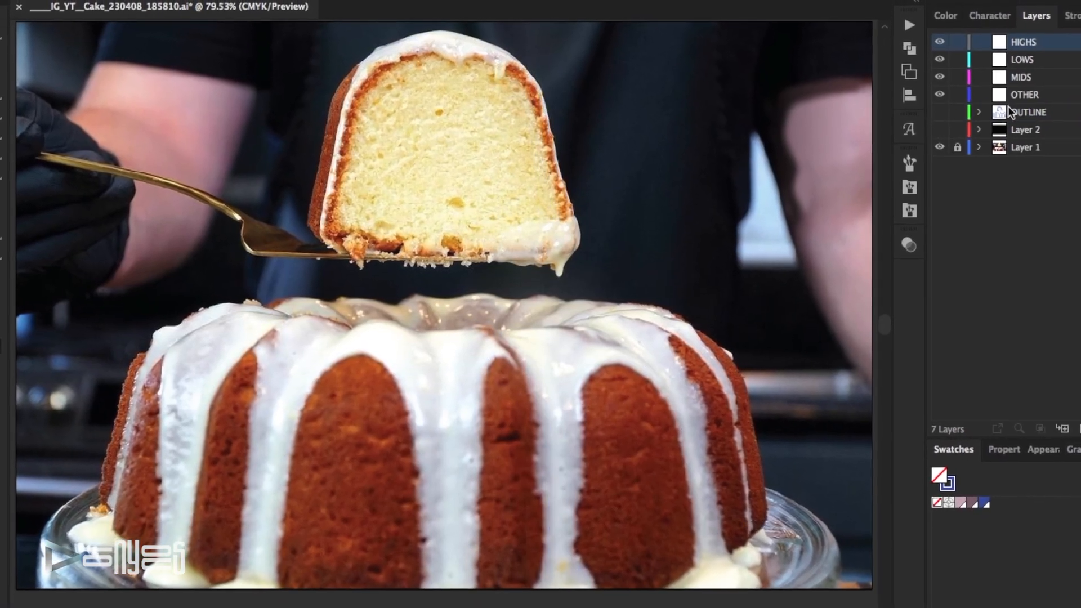
pyautogui.click(1036, 94)
pyautogui.press('z')
pyautogui.click(424, 174)
pyautogui.click(426, 176)
pyautogui.press('p')
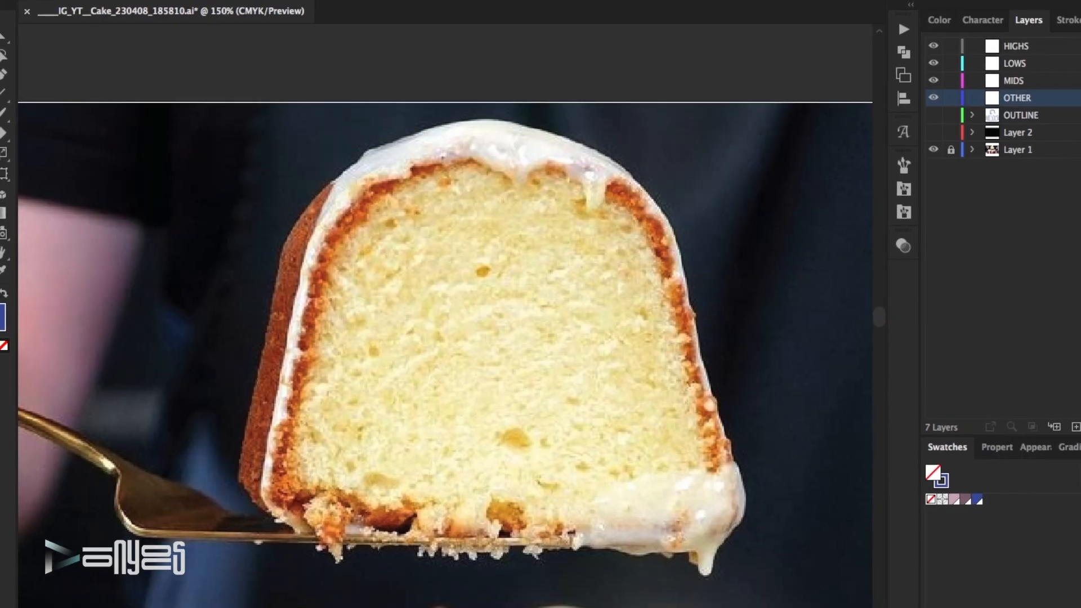
# Step: Trace the irregular inner crust edge at the slice's upper-right shoulder up to the icing drip
pyautogui.click(664, 283)
pyautogui.click(656, 272)
pyautogui.click(657, 254)
pyautogui.click(652, 252)
pyautogui.click(651, 239)
pyautogui.click(640, 224)
pyautogui.click(631, 209)
pyautogui.click(624, 199)
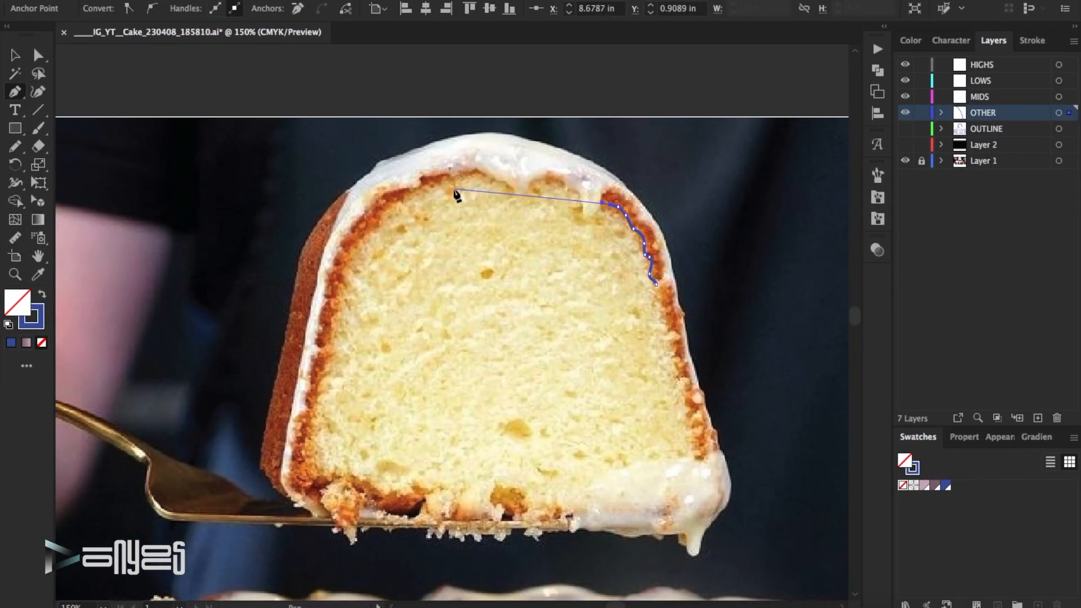
# Step: Complete the crumb area's outline with the Pencil tool as a jagged freehand line around the slice, then deselect it
pyautogui.click(14, 44)
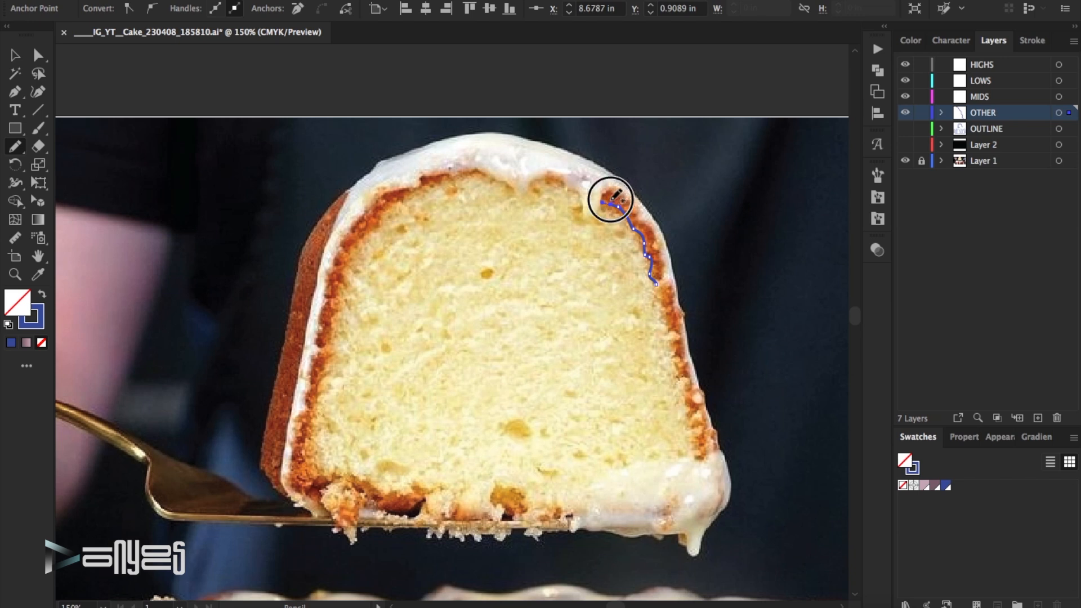
pyautogui.moveTo(513, 179)
pyautogui.mouseDown()
pyautogui.moveTo(460, 168)
pyautogui.moveTo(406, 185)
pyautogui.moveTo(365, 212)
pyautogui.moveTo(329, 274)
pyautogui.moveTo(286, 459)
pyautogui.moveTo(308, 491)
pyautogui.moveTo(354, 497)
pyautogui.moveTo(385, 514)
pyautogui.mouseUp()
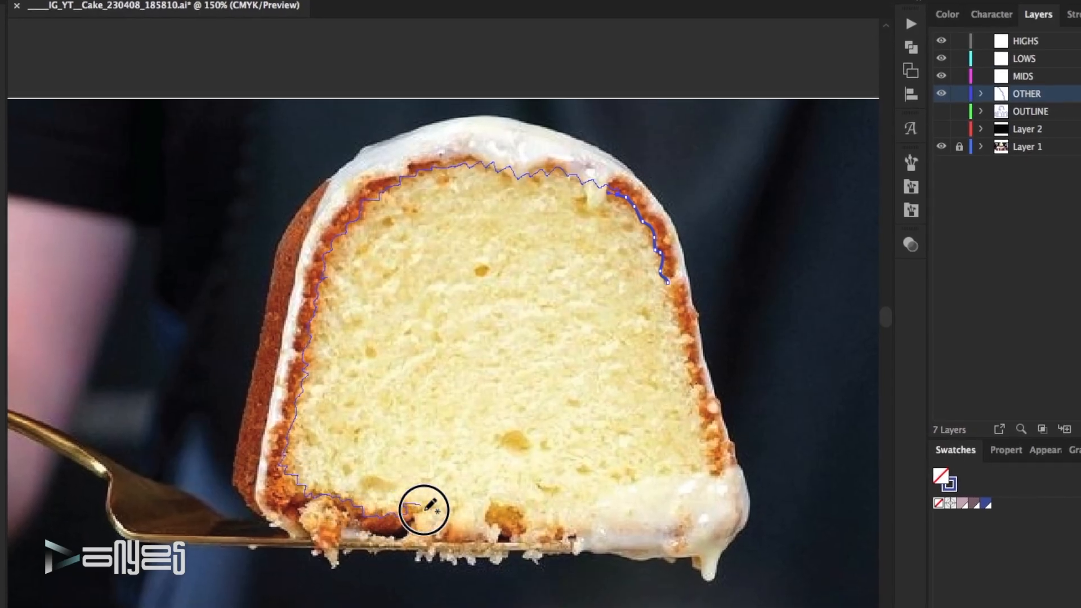
pyautogui.moveTo(487, 522); pyautogui.dragTo(707, 532)
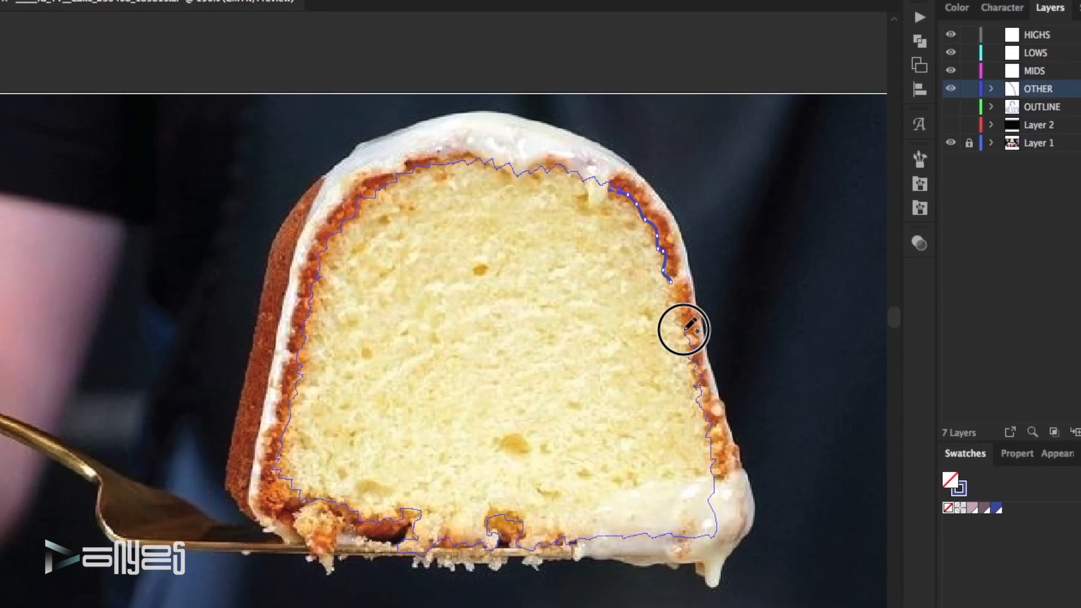
pyautogui.moveTo(420, 178); pyautogui.dragTo(421, 177)
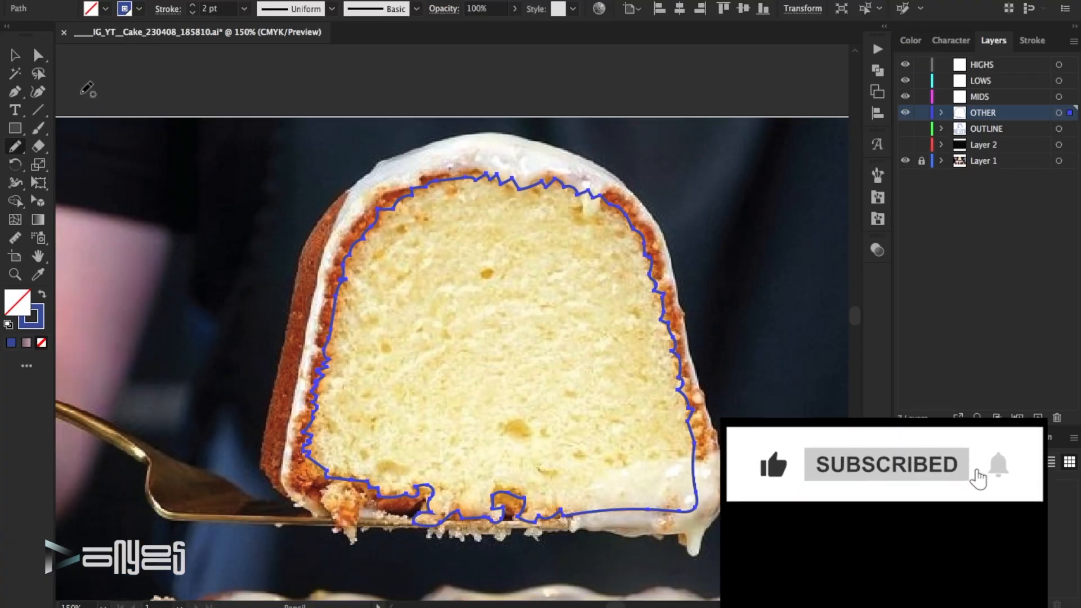
pyautogui.press('a')
pyautogui.click(299, 149)
# Step: Draw a small outline around the loose crumb at the slice's lower-left corner and deselect it
pyautogui.scroll(-3, 442, 283)
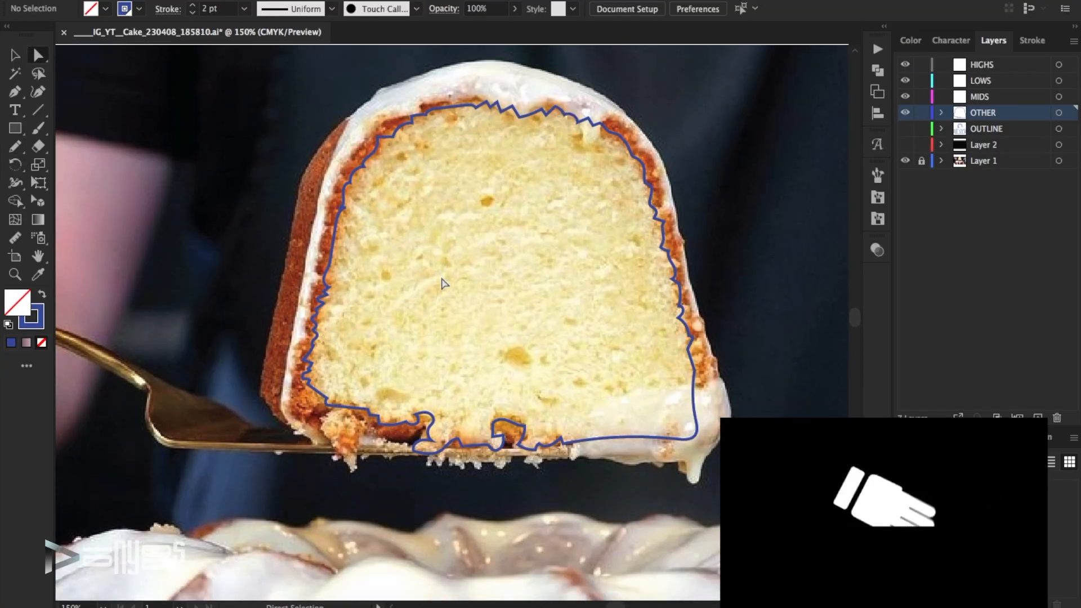
pyautogui.scroll(-10, 348, 230)
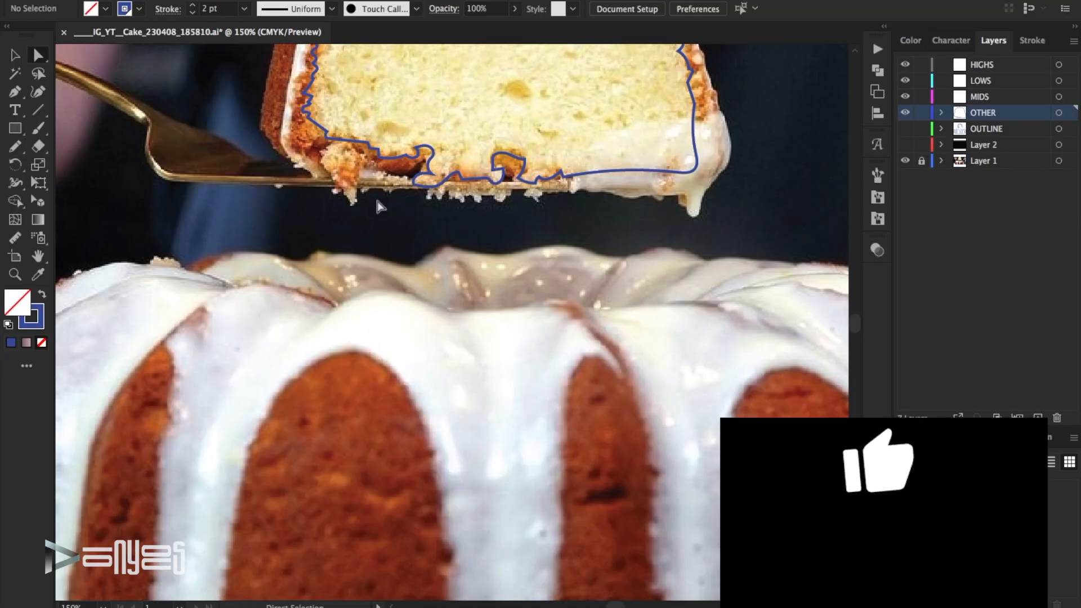
pyautogui.hotkey('ctrl', '0')
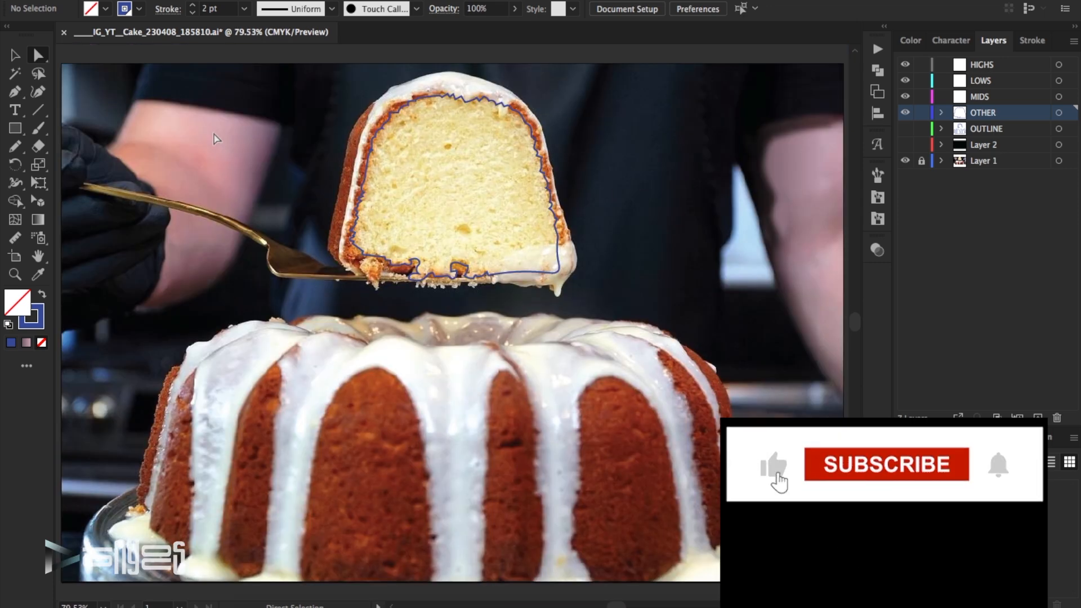
pyautogui.press('z')
pyautogui.click(229, 251)
pyautogui.click(516, 348)
pyautogui.press('p')
pyautogui.moveTo(647, 303)
pyautogui.mouseDown()
pyautogui.moveTo(616, 297)
pyautogui.moveTo(598, 302)
pyautogui.moveTo(600, 322)
pyautogui.moveTo(630, 304)
pyautogui.mouseUp()
pyautogui.click(38, 55)
pyautogui.click(92, 244)
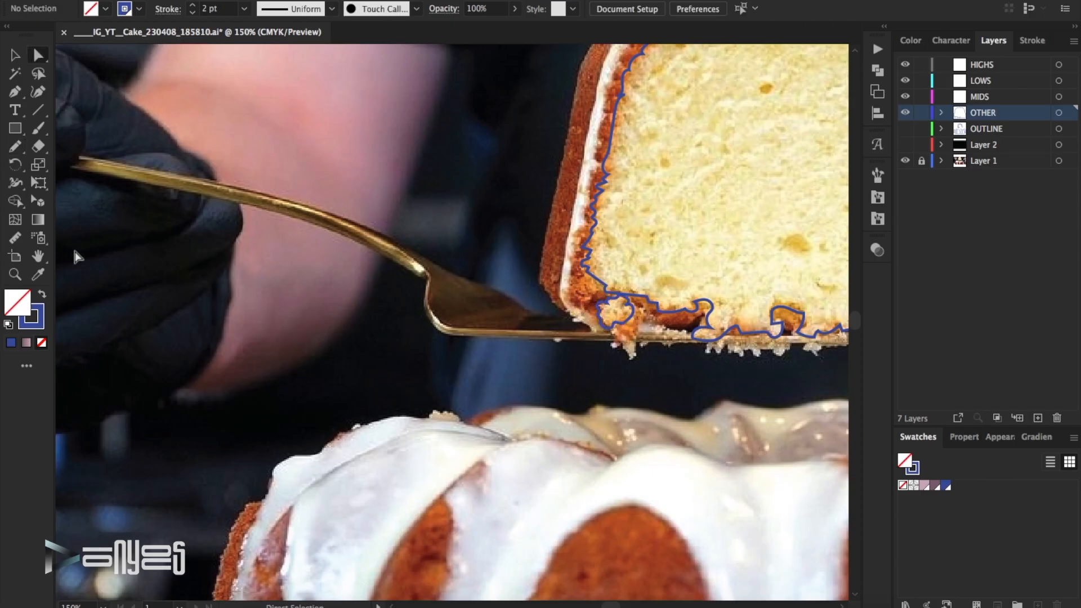
# Step: Set up the Paintbrush with a rough-edged brush from the 23_Brushes library
pyautogui.click(38, 128)
pyautogui.click(877, 175)
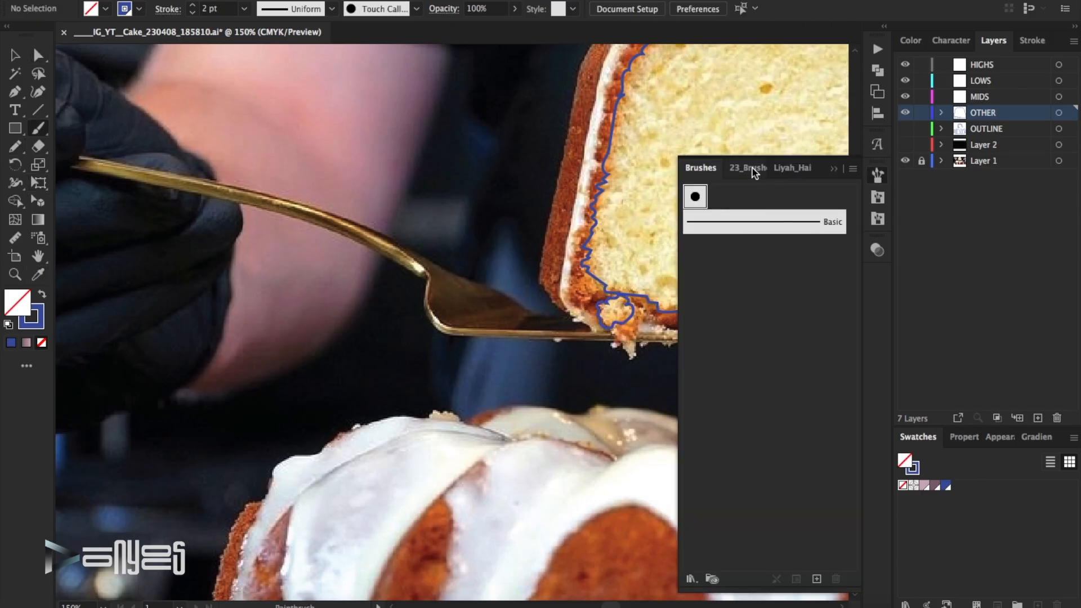
pyautogui.click(749, 168)
pyautogui.scroll(-2, 786, 417)
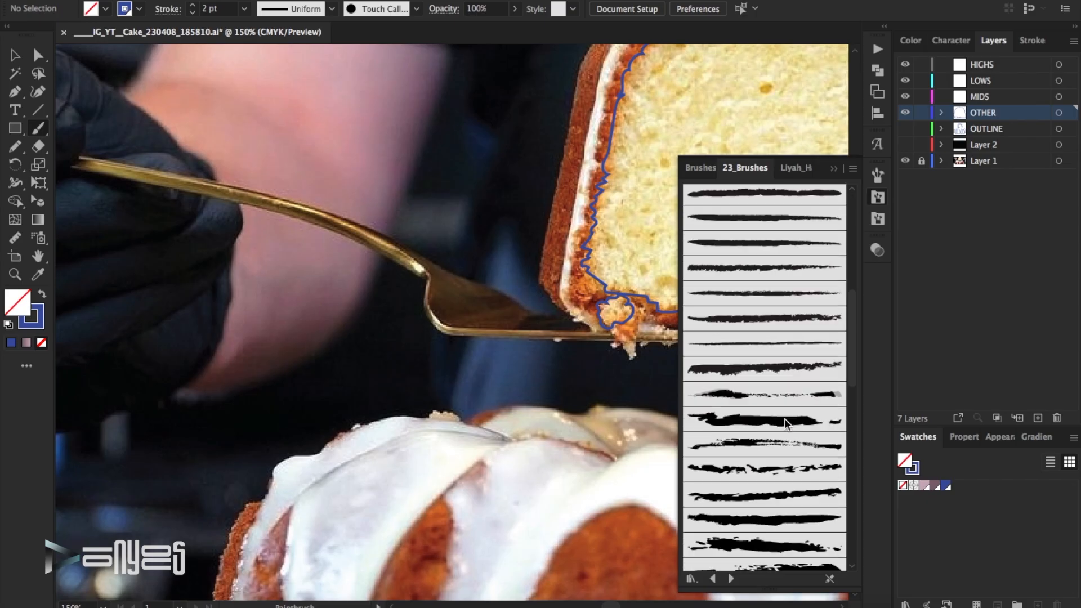
pyautogui.click(771, 464)
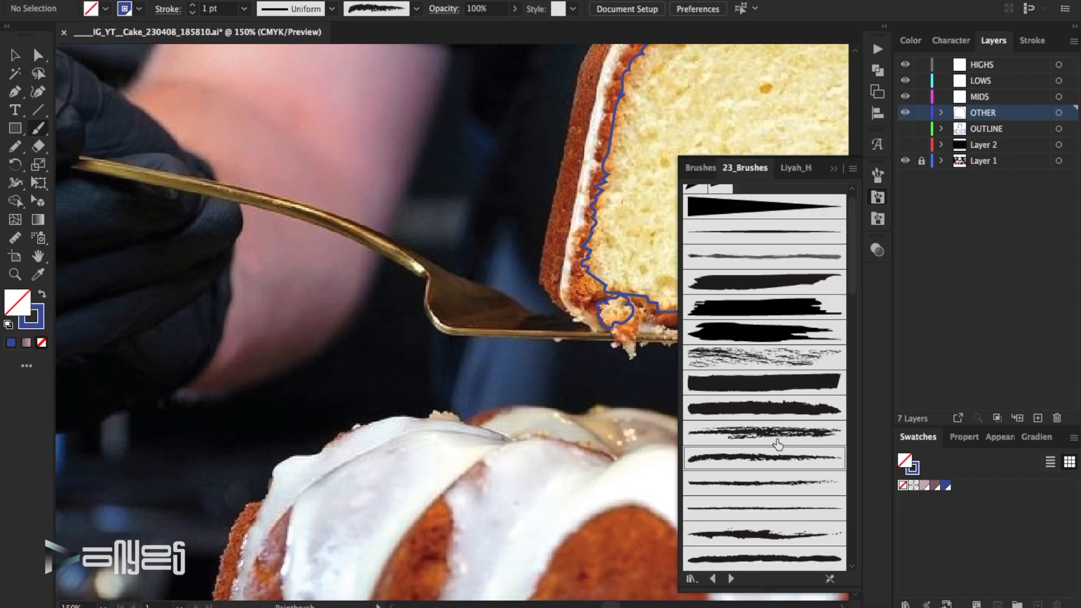
pyautogui.scroll(-3, 777, 444)
pyautogui.click(834, 168)
# Step: Paint small crumb dabs along the underside of the slice from the spatula to the icing drip
pyautogui.moveTo(707, 336); pyautogui.dragTo(641, 333)
pyautogui.moveTo(632, 348)
pyautogui.mouseDown()
pyautogui.moveTo(631, 358)
pyautogui.moveTo(554, 340)
pyautogui.mouseUp()
pyautogui.moveTo(603, 605); pyautogui.dragTo(610, 605)
pyautogui.moveTo(587, 347); pyautogui.dragTo(583, 355)
pyautogui.moveTo(546, 338)
pyautogui.mouseDown()
pyautogui.moveTo(549, 354)
pyautogui.moveTo(512, 355)
pyautogui.mouseUp()
pyautogui.moveTo(488, 352); pyautogui.dragTo(477, 357)
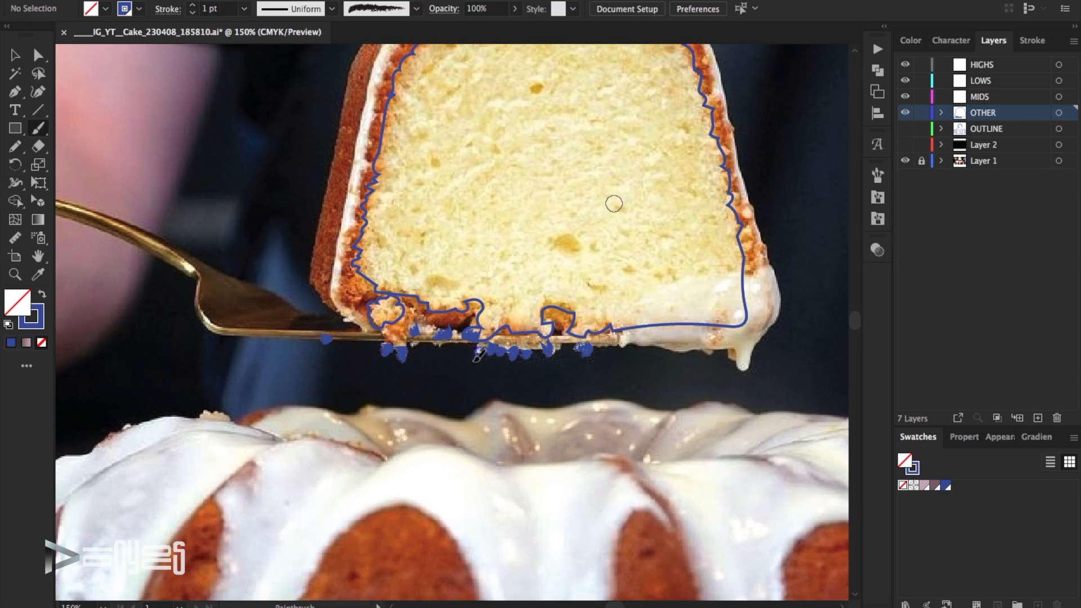
pyautogui.click(732, 356)
pyautogui.click(705, 353)
# Step: Select the painted crumbs under the slice and reduce their stroke to 0.75 pt
pyautogui.click(16, 55)
pyautogui.moveTo(436, 380); pyautogui.dragTo(367, 332)
pyautogui.click(241, 188)
pyautogui.moveTo(541, 380); pyautogui.dragTo(459, 345)
pyautogui.click(192, 12)
pyautogui.click(336, 282)
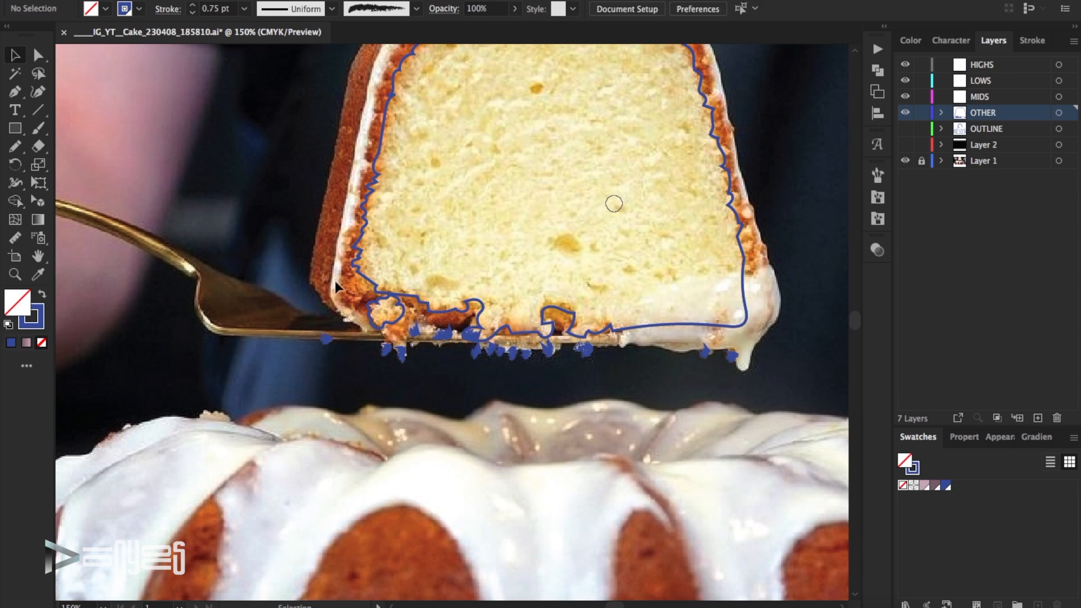
# Step: Hide the OTHER layer, show and activate the OUTLINE layer, and ready the Pen tool at the spatula
pyautogui.scroll(5, 438, 306)
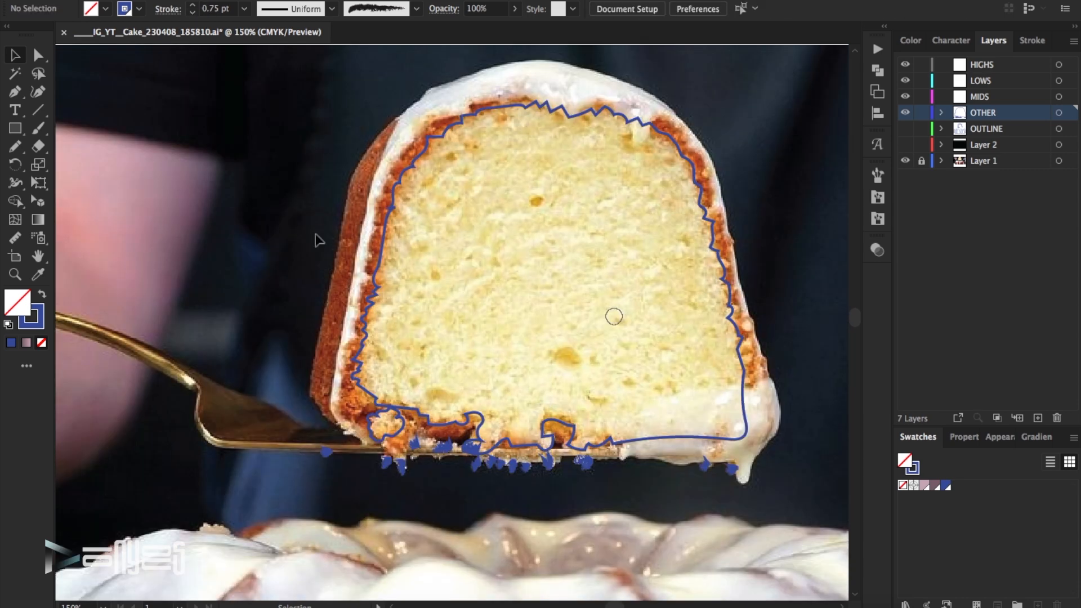
pyautogui.hscroll(-5, 615, 600)
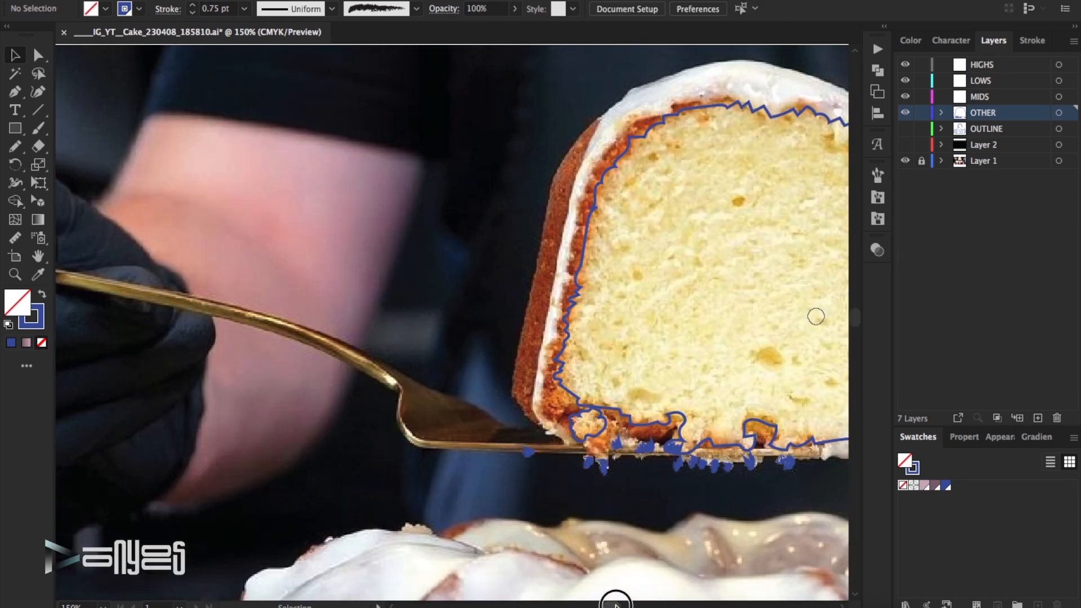
pyautogui.click(19, 94)
pyautogui.click(905, 129)
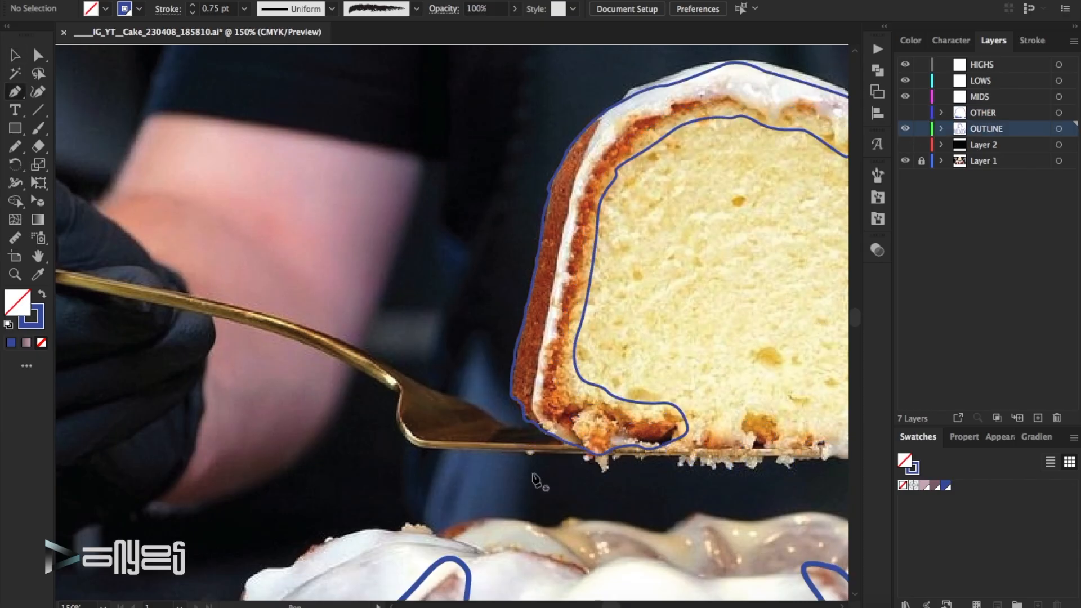
# Step: Trace the spatula blade's lower edge from beneath the slice around its corner and up to the neck
pyautogui.moveTo(585, 457); pyautogui.dragTo(571, 457)
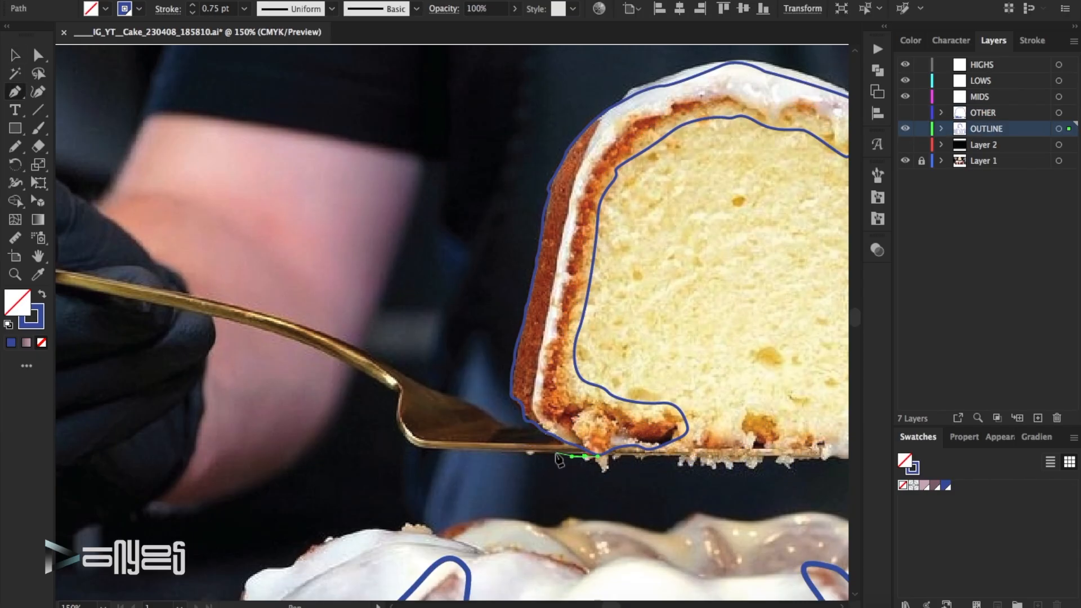
pyautogui.moveTo(419, 449); pyautogui.dragTo(393, 419)
pyautogui.moveTo(393, 400); pyautogui.dragTo(391, 397)
pyautogui.click(378, 379)
pyautogui.hotkey('ctrl', 'z')
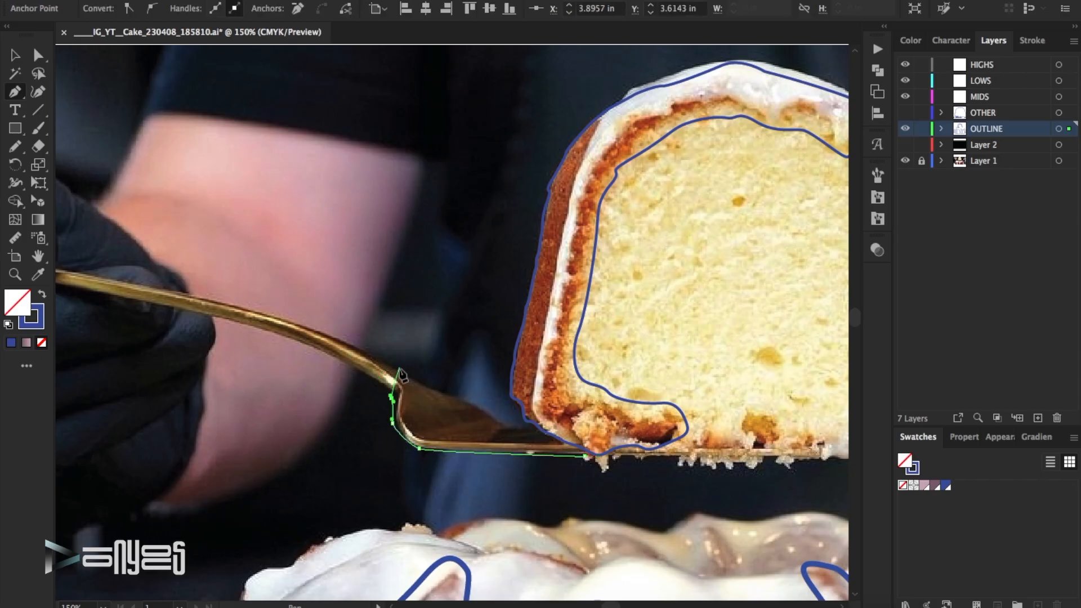
pyautogui.click(399, 399)
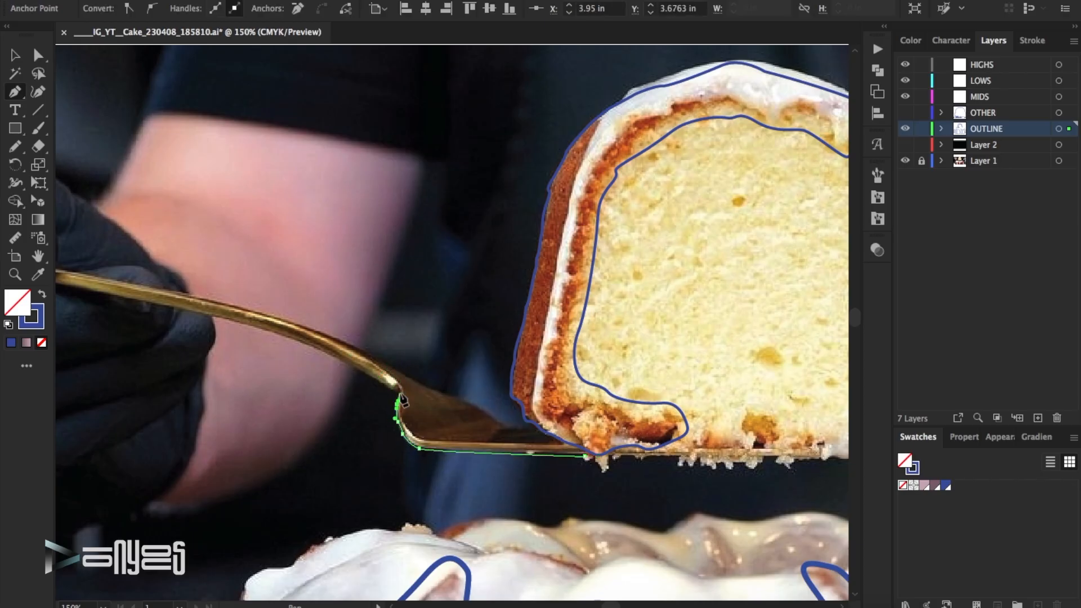
# Step: Continue the spatula path from the neck along the handle's lower edge to the gloved hand
pyautogui.click(386, 384)
pyautogui.moveTo(354, 367); pyautogui.dragTo(345, 362)
pyautogui.moveTo(284, 335); pyautogui.dragTo(276, 333)
pyautogui.moveTo(214, 317); pyautogui.dragTo(204, 315)
pyautogui.click(114, 294)
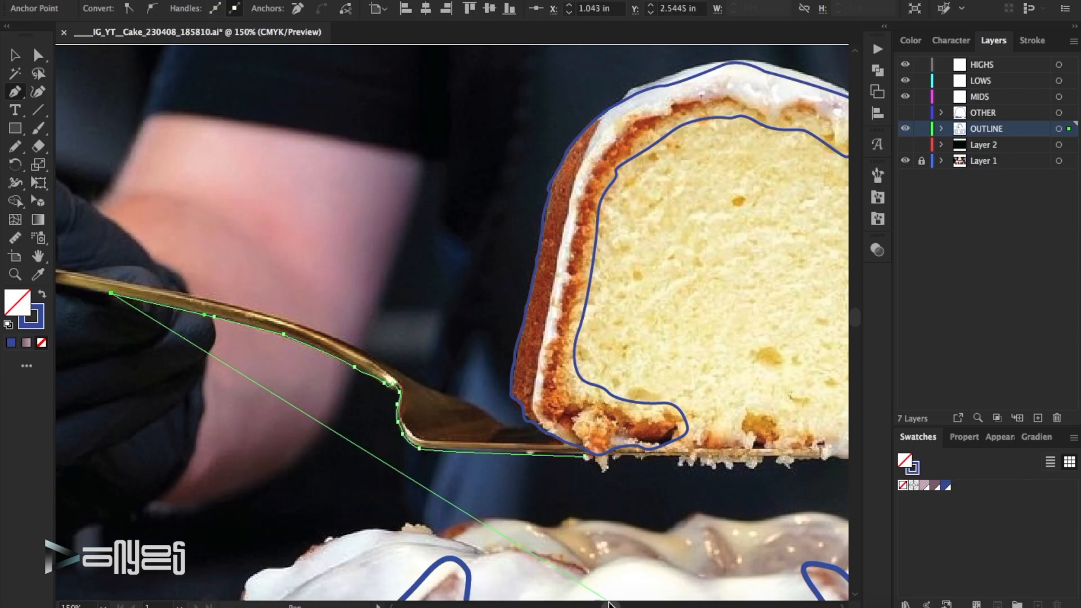
# Step: Carry the spatula path around the handle's end at the photo's left edge and back along its upper edge
pyautogui.hscroll(-3, 608, 602)
pyautogui.hscroll(-2, 608, 601)
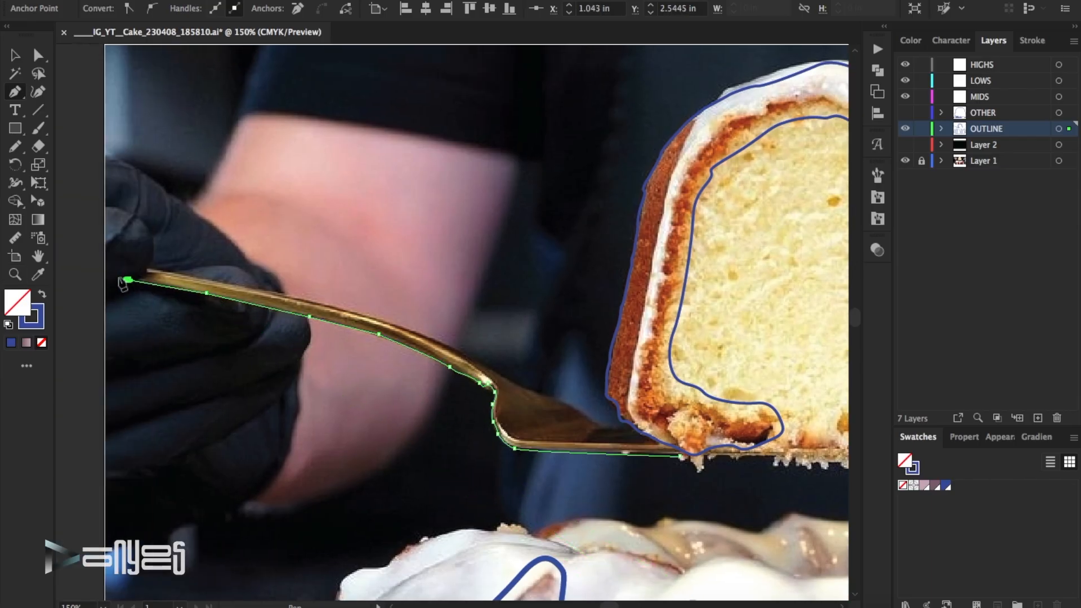
pyautogui.click(106, 274)
pyautogui.click(106, 256)
pyautogui.click(157, 266)
pyautogui.moveTo(300, 297); pyautogui.dragTo(324, 302)
pyautogui.moveTo(423, 331); pyautogui.dragTo(436, 338)
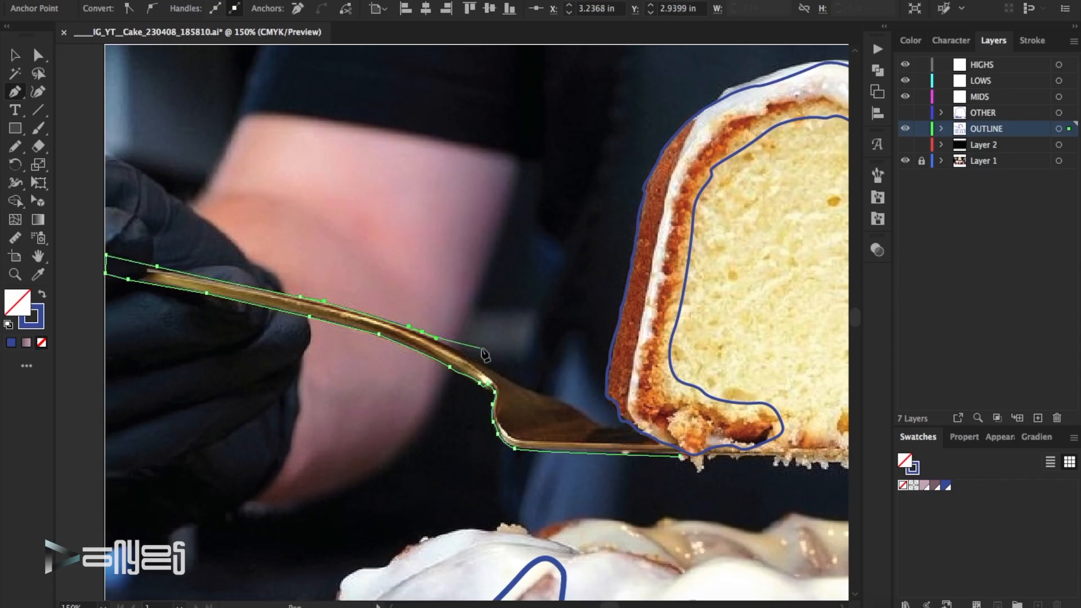
# Step: Trace the blade's upper edge beneath the slice and close the spatula path at its starting point
pyautogui.moveTo(507, 378); pyautogui.dragTo(647, 444)
pyautogui.click(537, 393)
pyautogui.click(593, 429)
pyautogui.click(590, 433)
pyautogui.click(589, 439)
pyautogui.click(663, 445)
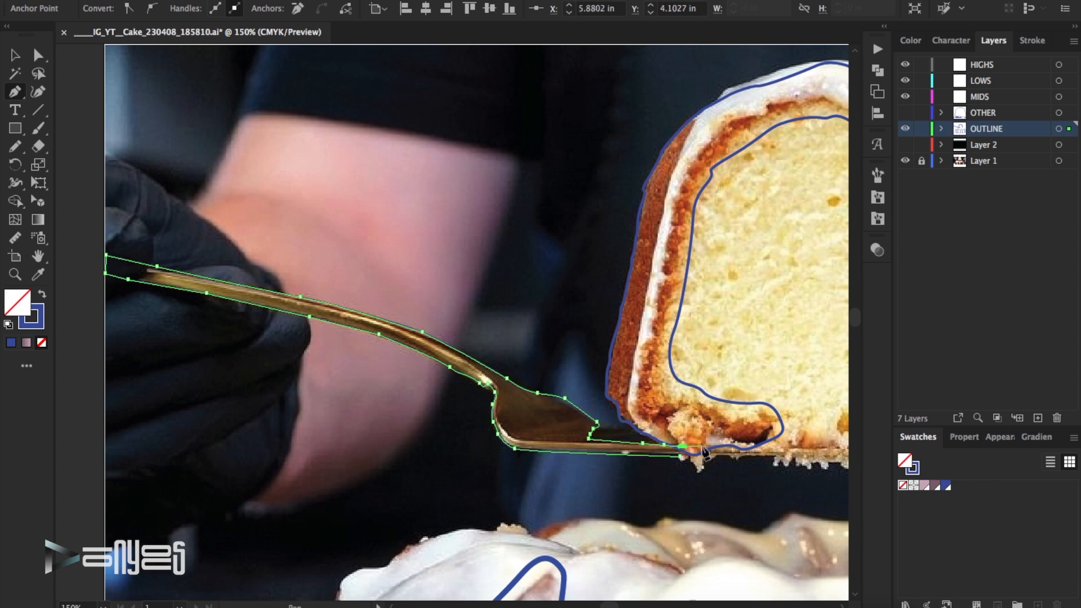
pyautogui.moveTo(735, 445); pyautogui.dragTo(756, 462)
pyautogui.click(681, 456)
# Step: Set the spatula outline's stroke weight to 3 pt and deselect it
pyautogui.click(15, 55)
pyautogui.click(1032, 41)
pyautogui.write('3')
pyautogui.press('Return')
pyautogui.click(602, 188)
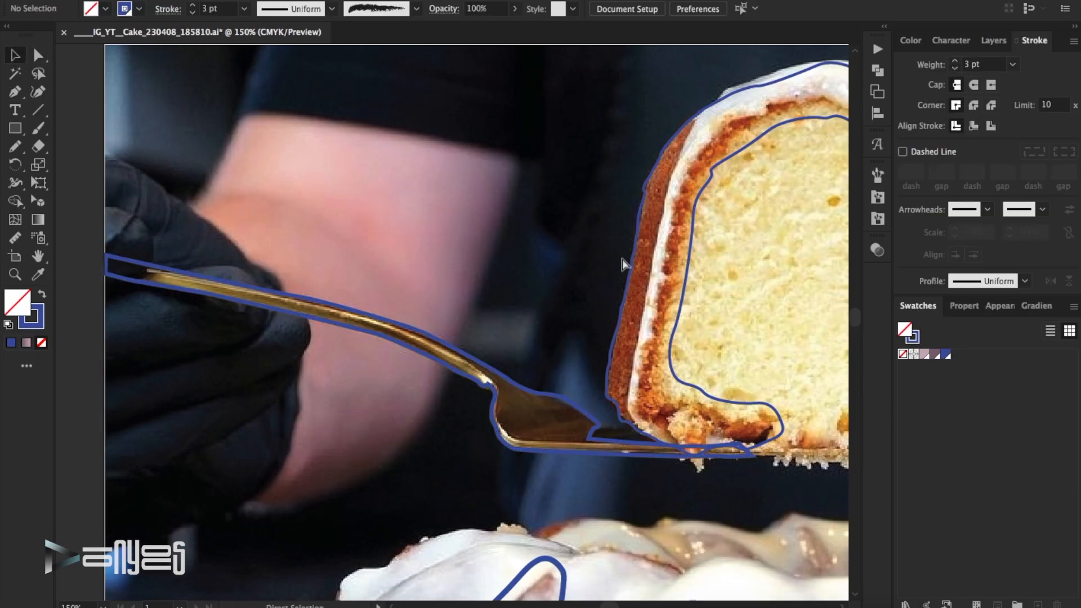
# Step: Show Layer 2 and the OTHER layer to view all the outlines of the whole artwork against black
pyautogui.hotkey('ctrl', '0')
pyautogui.click(994, 41)
pyautogui.click(905, 145)
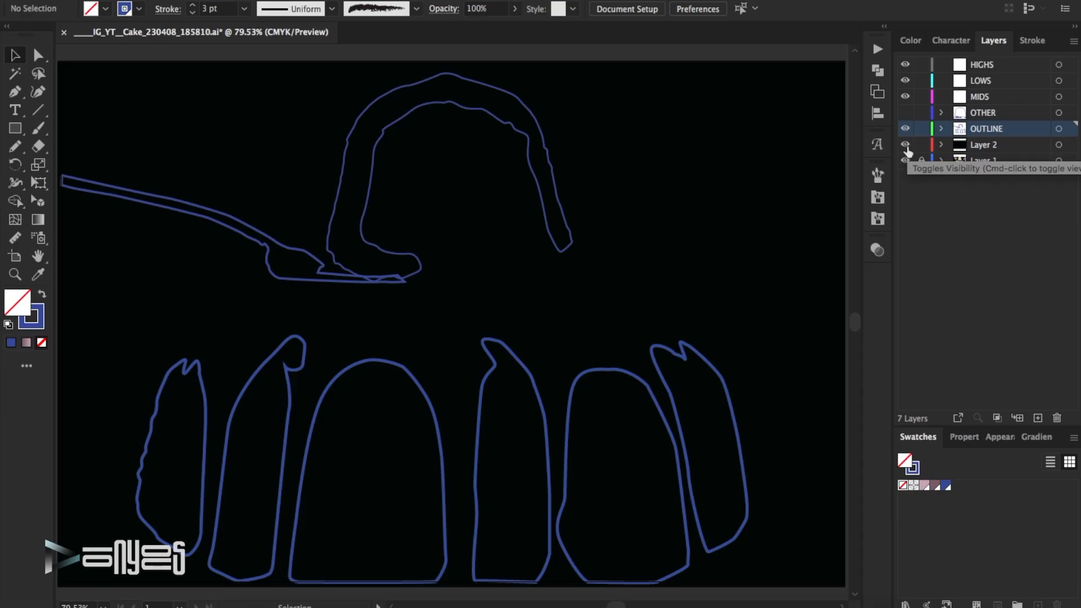
pyautogui.click(905, 113)
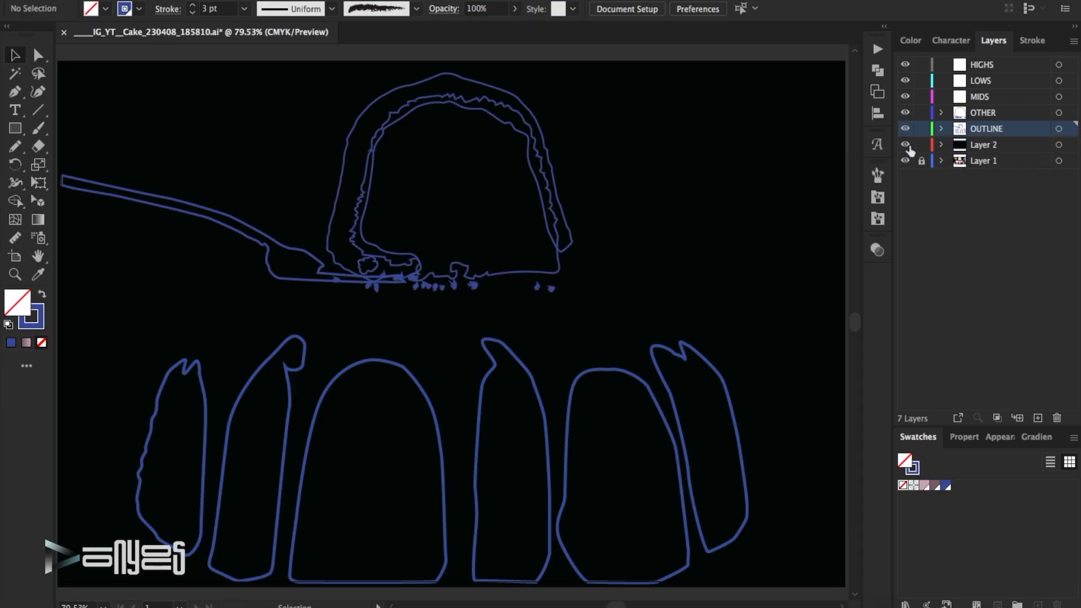
# Step: Hide Layer 2 and the OUTLINE, OTHER and HIGHS layers, and make MIDS the active layer
pyautogui.click(905, 145)
pyautogui.click(906, 129)
pyautogui.click(905, 113)
pyautogui.click(989, 65)
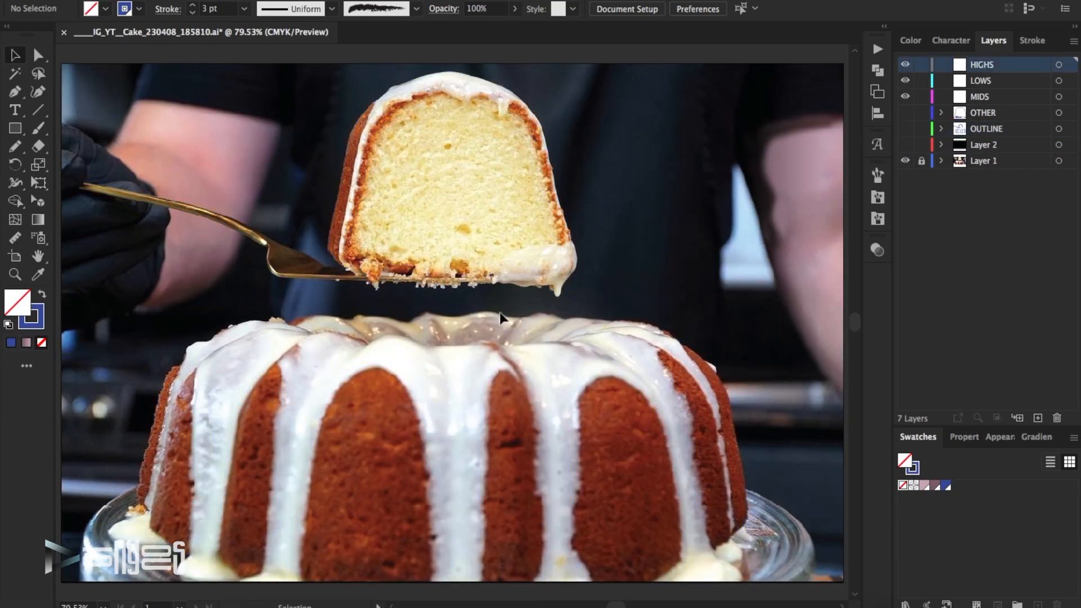
pyautogui.click(905, 64)
pyautogui.click(923, 97)
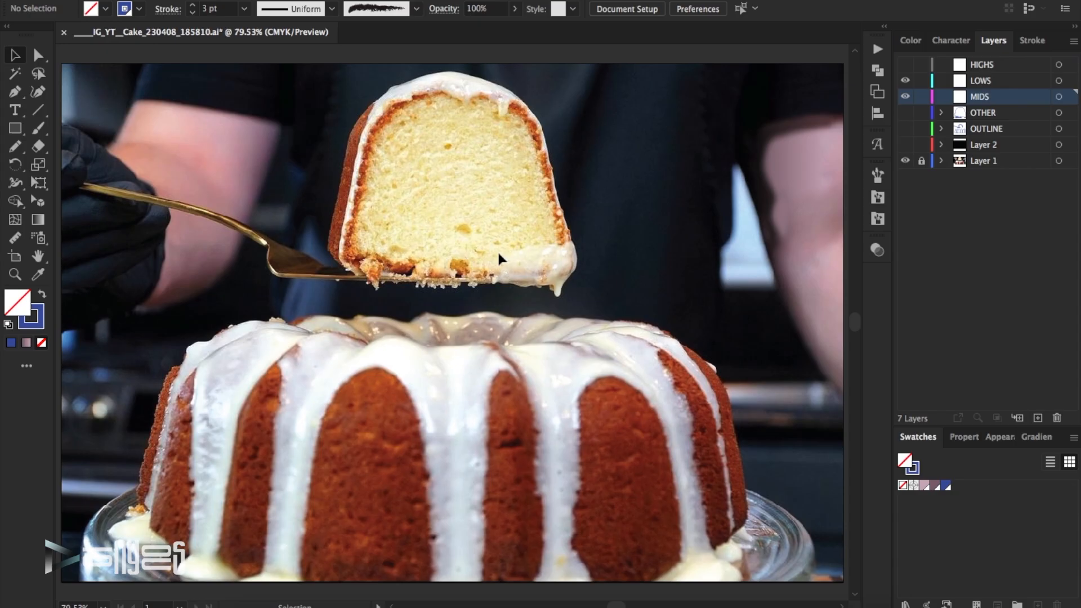
# Step: Trace the white icing around the lifted slice, including its drips and lower-right blob, as a closed outline on the MIDS layer
pyautogui.scroll(-2, 498, 250)
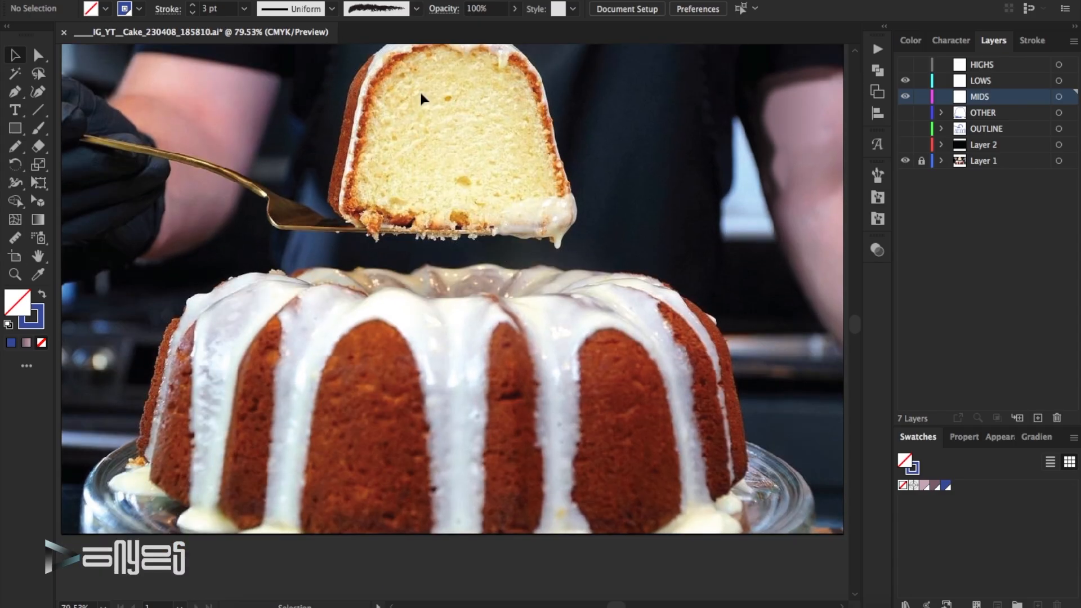
pyautogui.scroll(2, 428, 110)
pyautogui.press('z')
pyautogui.click(456, 200)
pyautogui.click(492, 329)
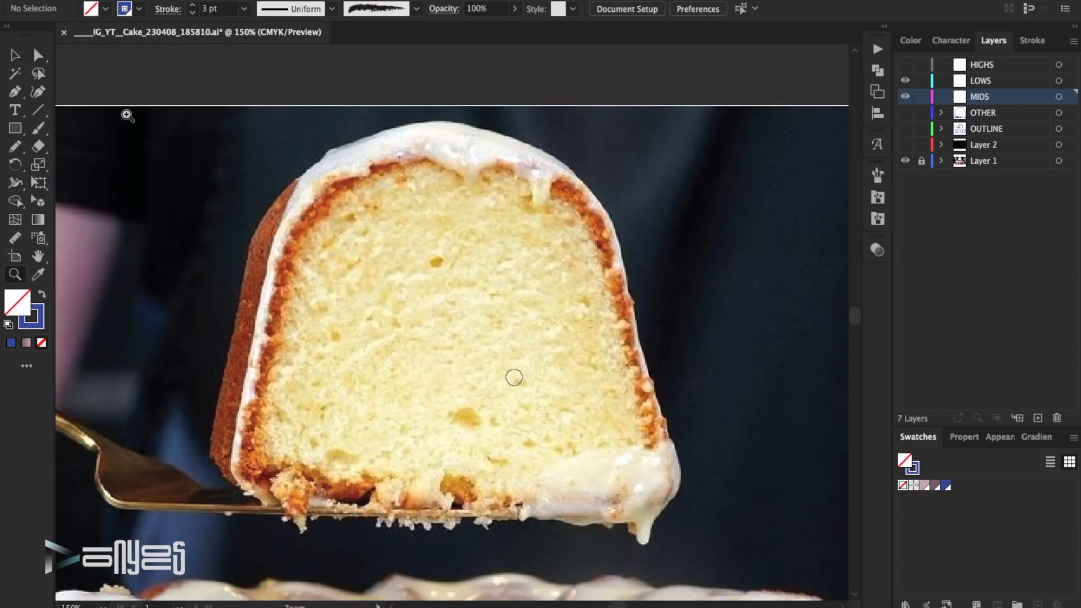
pyautogui.click(15, 92)
pyautogui.click(324, 193)
pyautogui.moveTo(343, 180)
pyautogui.mouseDown()
pyautogui.moveTo(425, 160)
pyautogui.moveTo(466, 181)
pyautogui.moveTo(500, 164)
pyautogui.moveTo(533, 207)
pyautogui.moveTo(565, 186)
pyautogui.moveTo(593, 214)
pyautogui.moveTo(612, 243)
pyautogui.moveTo(606, 268)
pyautogui.moveTo(632, 322)
pyautogui.moveTo(659, 445)
pyautogui.moveTo(610, 447)
pyautogui.moveTo(523, 507)
pyautogui.moveTo(550, 522)
pyautogui.moveTo(630, 524)
pyautogui.moveTo(630, 537)
pyautogui.moveTo(653, 522)
pyautogui.moveTo(683, 490)
pyautogui.moveTo(680, 463)
pyautogui.moveTo(624, 248)
pyautogui.moveTo(598, 199)
pyautogui.moveTo(560, 162)
pyautogui.moveTo(492, 128)
pyautogui.moveTo(390, 128)
pyautogui.moveTo(318, 162)
pyautogui.moveTo(287, 196)
pyautogui.moveTo(229, 459)
pyautogui.moveTo(248, 499)
pyautogui.moveTo(265, 492)
pyautogui.moveTo(243, 462)
pyautogui.moveTo(280, 256)
pyautogui.moveTo(326, 190)
pyautogui.mouseUp()
pyautogui.click(375, 166)
pyautogui.click(17, 148)
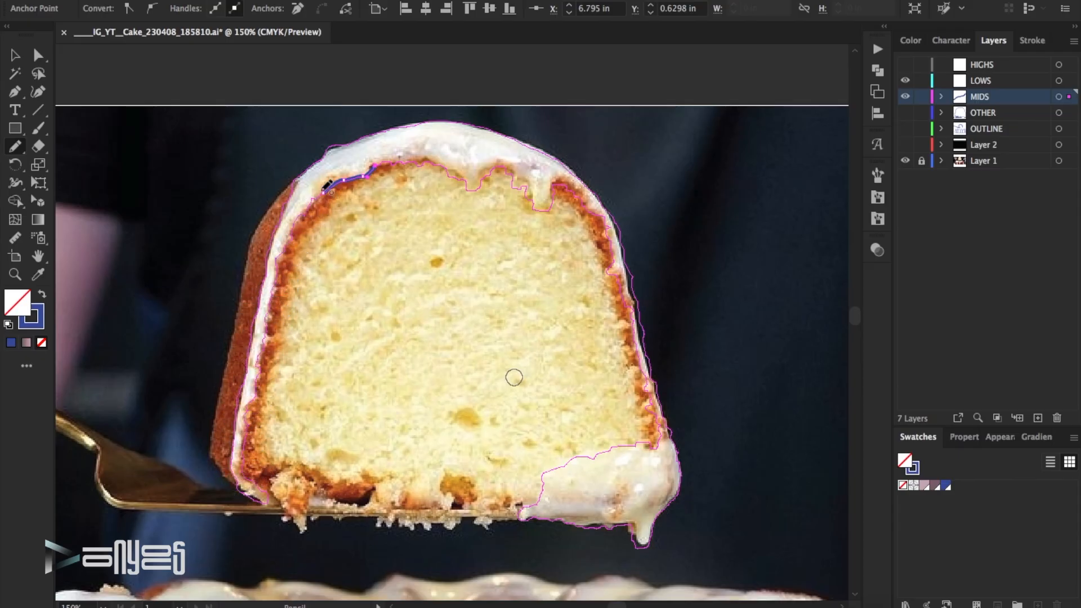
pyautogui.press('v')
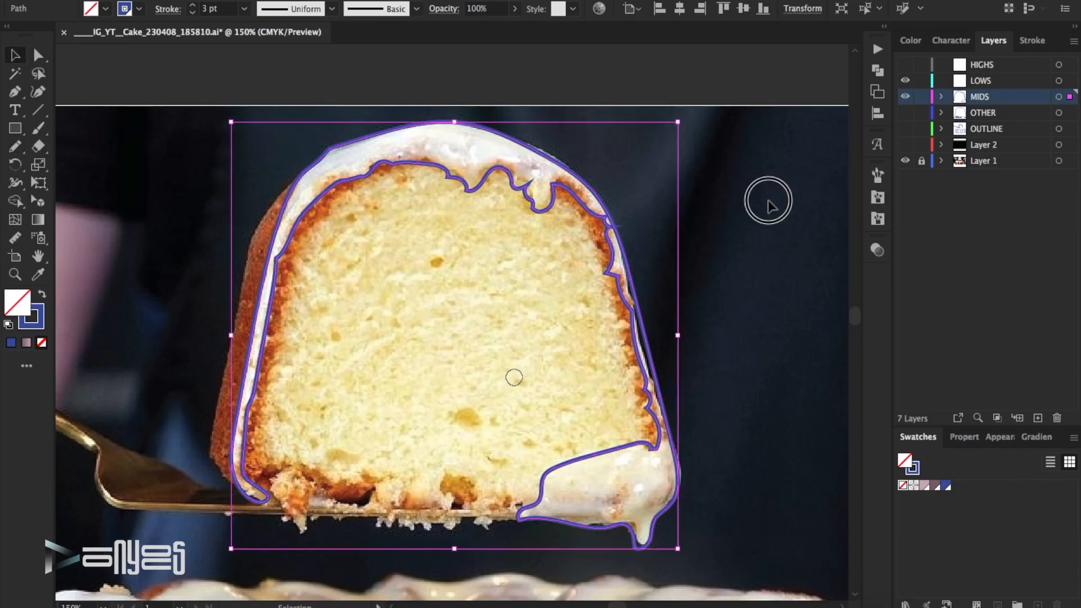
pyautogui.click(767, 205)
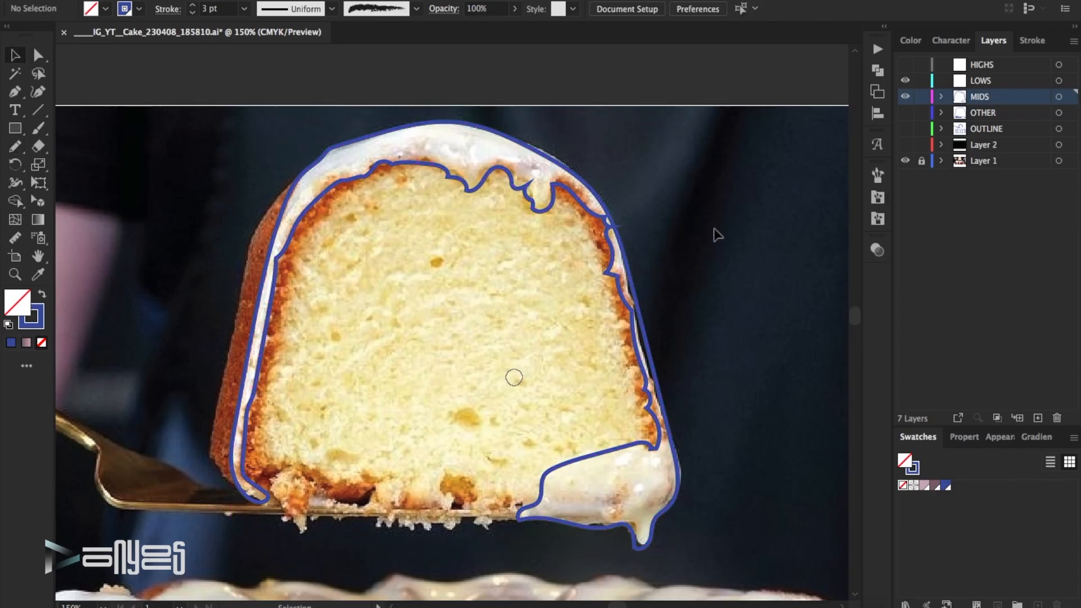
# Step: Show Layer 2 and the OUTLINE layer to view the slice's icing outline together with the other outlines against black
pyautogui.hotkey('ctrl', '0')
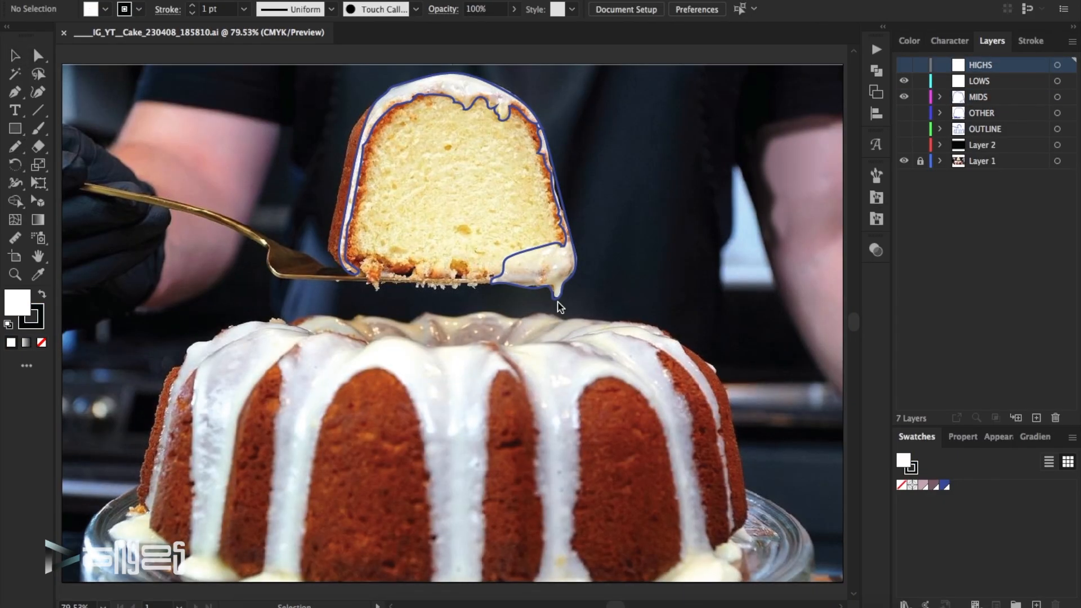
pyautogui.click(904, 145)
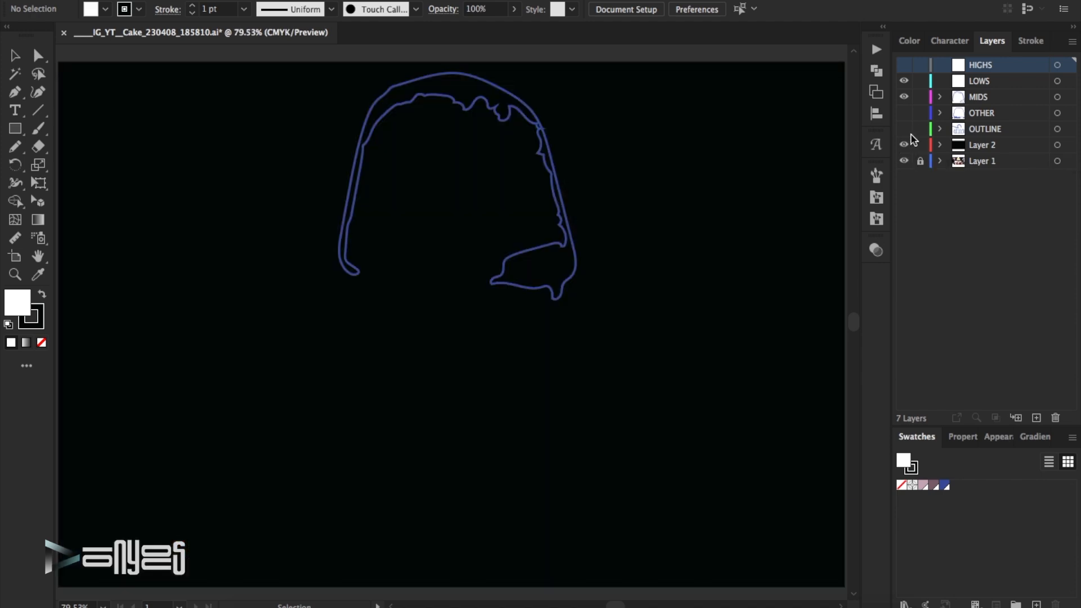
pyautogui.click(904, 130)
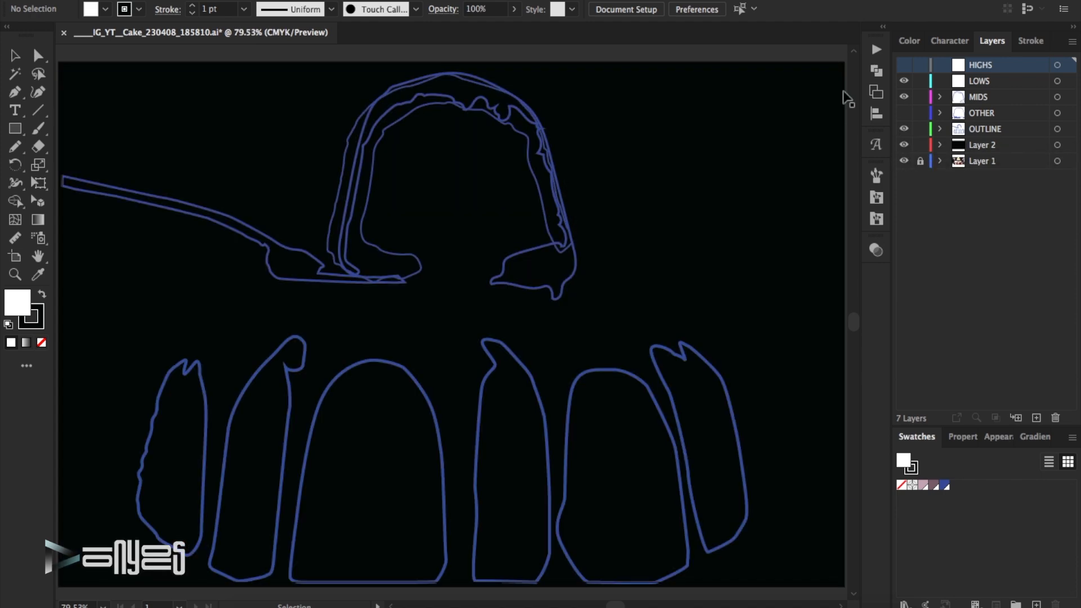
pyautogui.press('v')
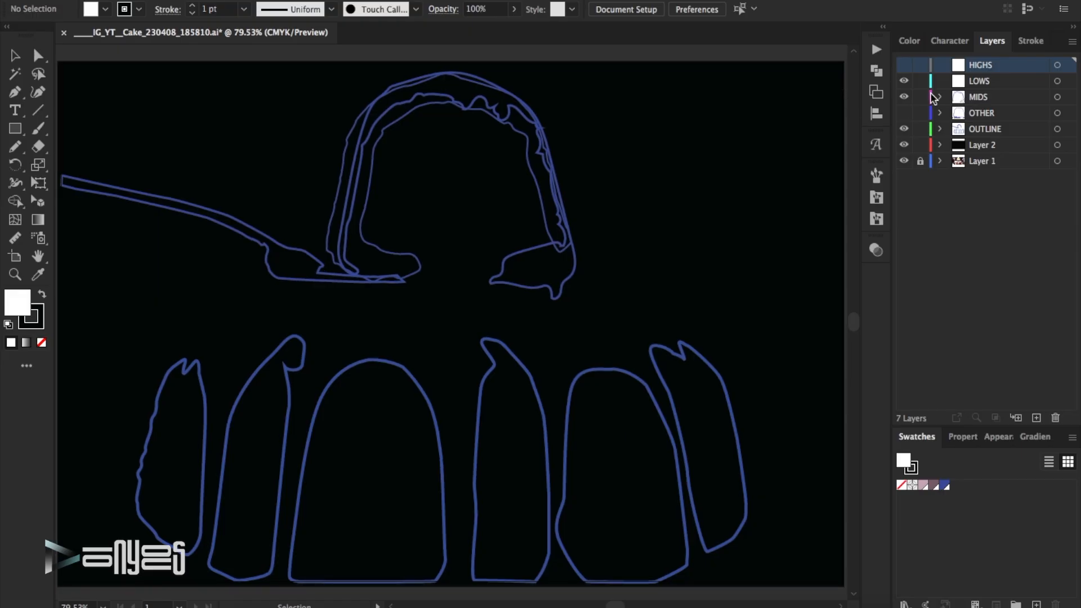
# Step: Hide Layer 2 and the OUTLINE and LOWS layers, keep MIDS visible and make it the active layer
pyautogui.click(904, 134)
pyautogui.click(905, 135)
pyautogui.click(904, 145)
pyautogui.click(904, 129)
pyautogui.click(904, 81)
pyautogui.click(905, 97)
pyautogui.click(905, 98)
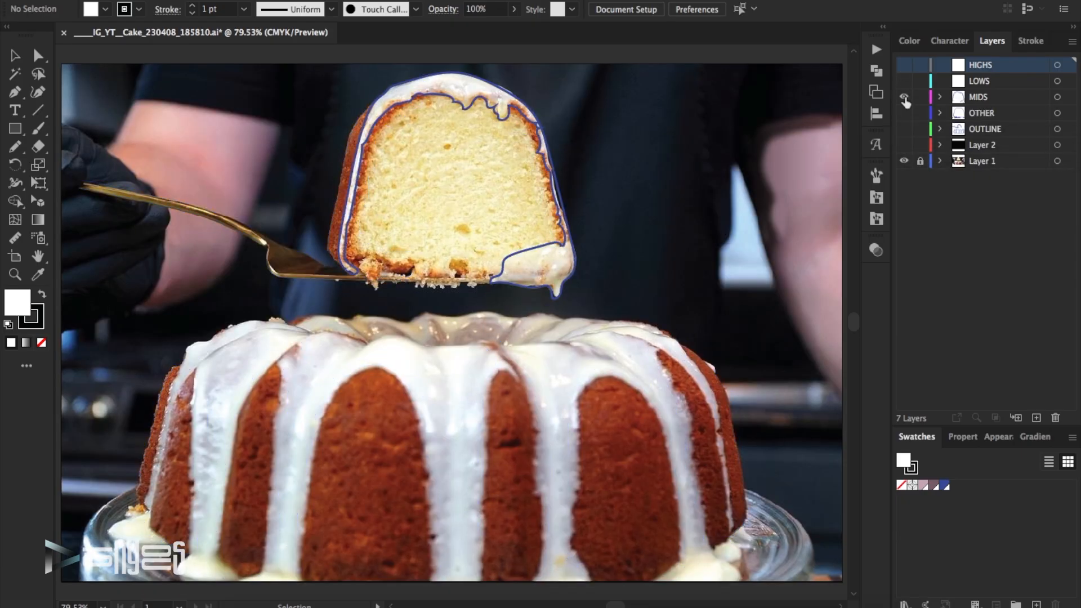
pyautogui.click(905, 99)
pyautogui.click(904, 114)
pyautogui.click(905, 98)
pyautogui.click(975, 98)
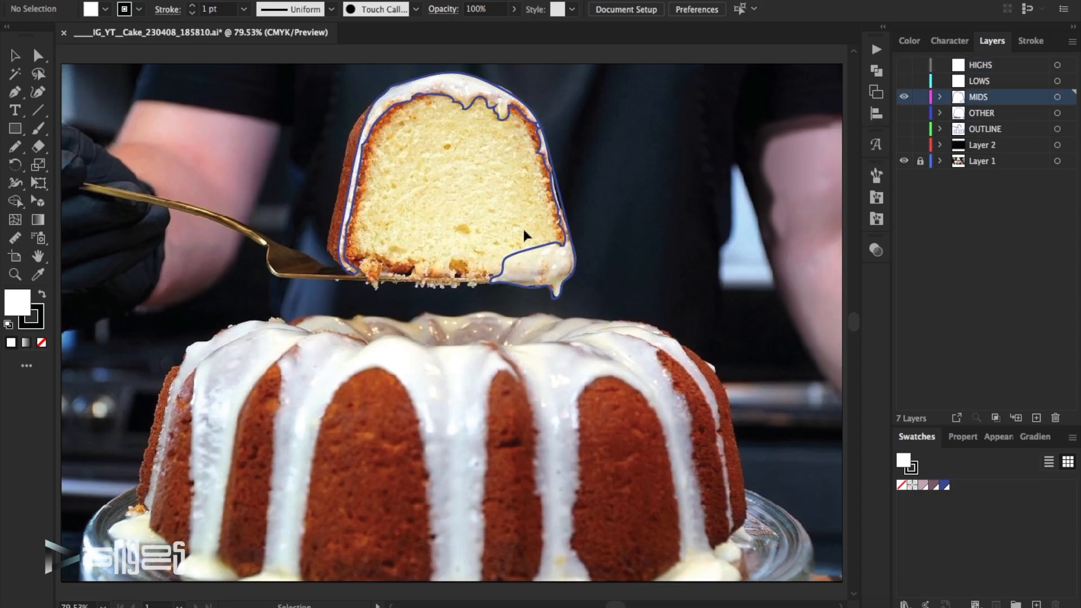
# Step: Set no fill and the dark blue swatch as stroke for outlining the icing on the whole cake
pyautogui.doubleClick(21, 276)
pyautogui.scroll(-4, 411, 298)
pyautogui.click(41, 343)
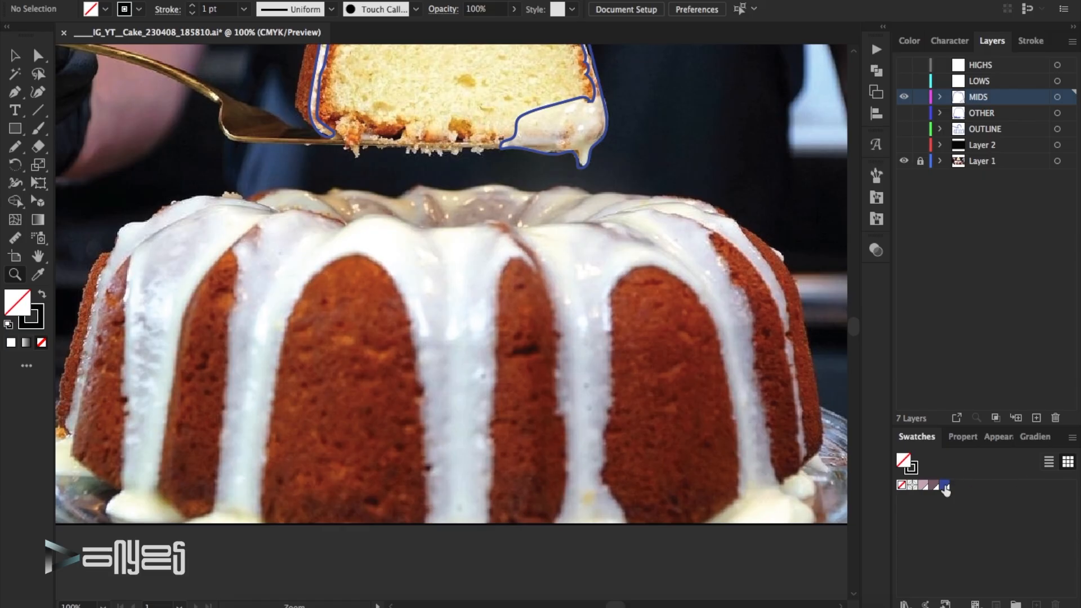
pyautogui.click(945, 486)
pyautogui.click(42, 293)
pyautogui.click(41, 342)
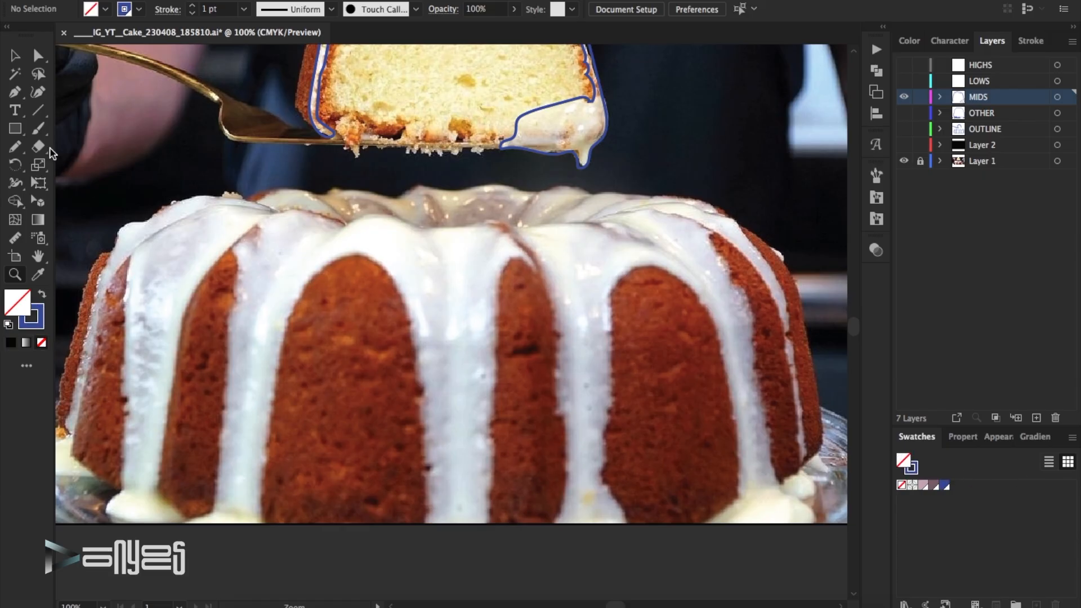
# Step: Start a Pen path at the photo's bottom edge and trace up the right side of the large central cake panel to its top
pyautogui.click(17, 94)
pyautogui.click(424, 521)
pyautogui.click(426, 503)
pyautogui.click(429, 466)
pyautogui.click(423, 434)
pyautogui.click(420, 411)
pyautogui.click(420, 390)
pyautogui.click(418, 373)
pyautogui.click(406, 305)
pyautogui.click(362, 258)
# Step: Carry the path over the central panel's arch and down its left side to the photo's bottom edge
pyautogui.click(322, 264)
pyautogui.click(306, 283)
pyautogui.click(295, 300)
pyautogui.click(290, 312)
pyautogui.click(286, 327)
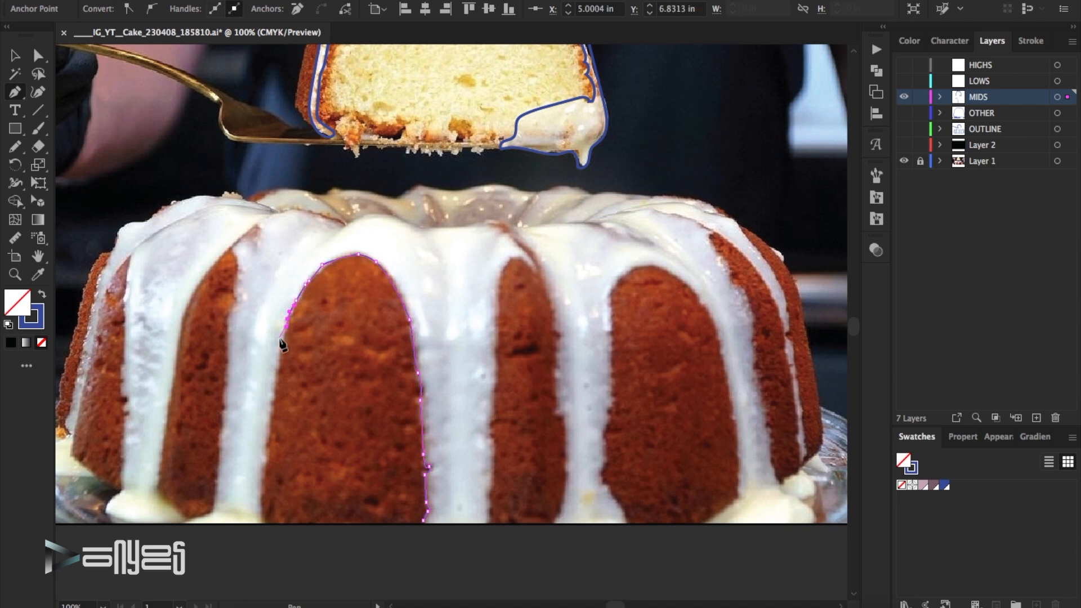
pyautogui.click(276, 396)
pyautogui.click(272, 419)
pyautogui.click(267, 442)
pyautogui.click(265, 523)
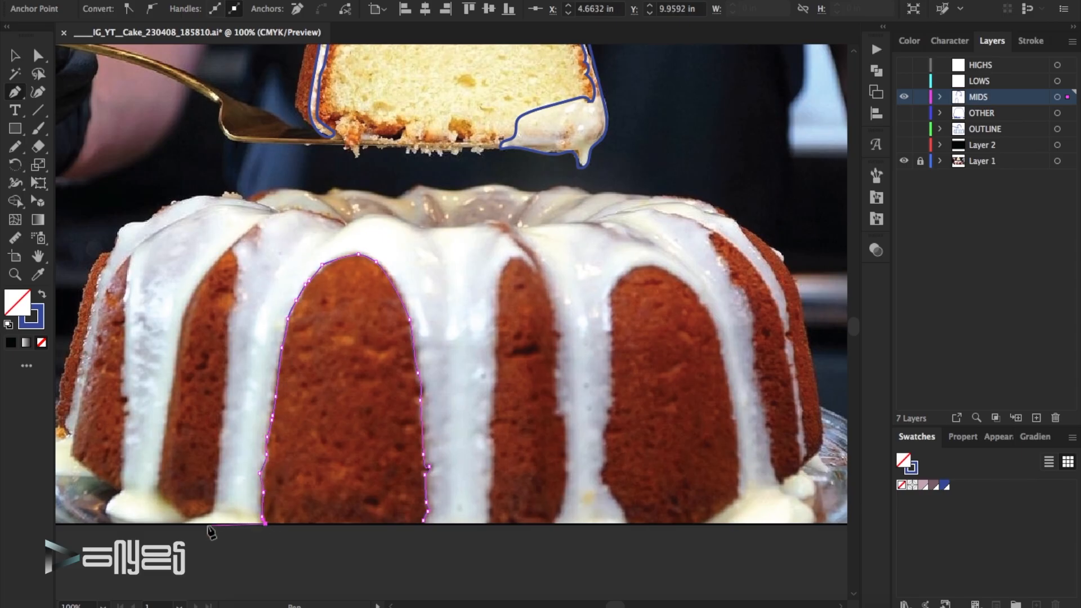
# Step: Carry the path around the icing pool at the lower left, up the wide drip's left edge and down the leftmost panel's outer side
pyautogui.moveTo(107, 500); pyautogui.dragTo(124, 485)
pyautogui.click(120, 448)
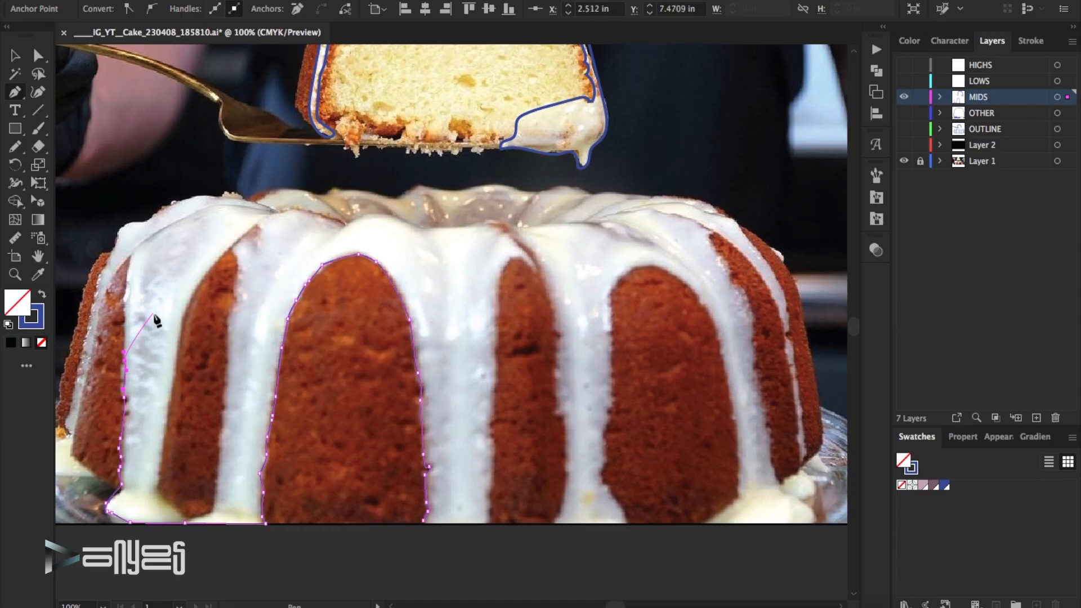
pyautogui.click(131, 263)
pyautogui.click(106, 289)
pyautogui.click(99, 326)
pyautogui.click(80, 396)
pyautogui.click(71, 451)
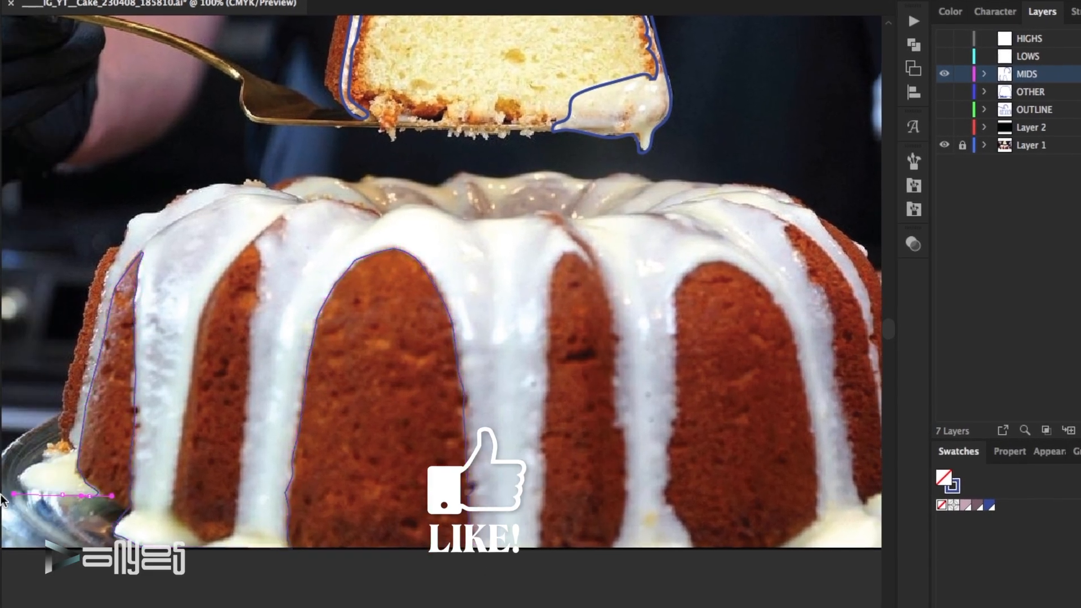
# Step: Trace around the icing puddle on the plate's left side and up the outer edge of the cake's leftmost drip
pyautogui.moveTo(1, 497); pyautogui.dragTo(11, 495)
pyautogui.click(21, 476)
pyautogui.click(33, 464)
pyautogui.click(52, 457)
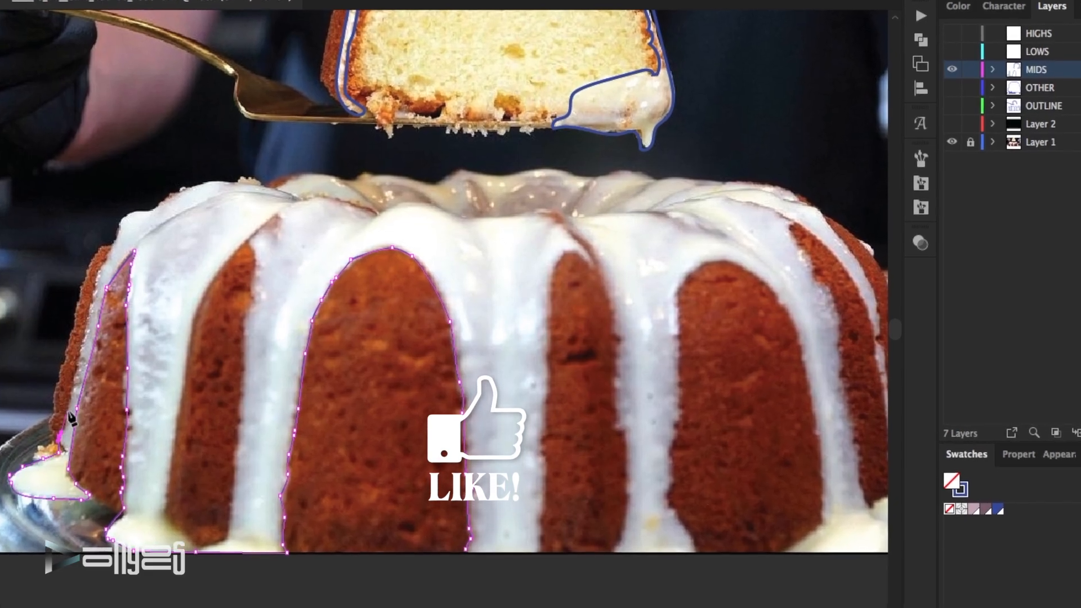
pyautogui.click(103, 258)
pyautogui.click(111, 241)
pyautogui.click(113, 227)
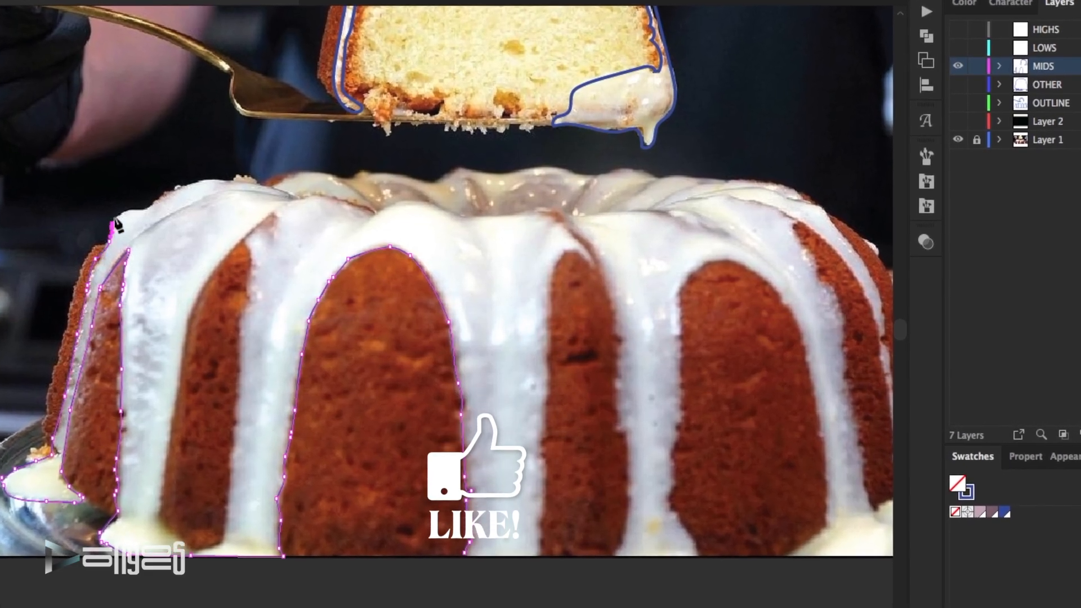
# Step: Trace the icing's upper contour from the cake's left shoulder along the back rim toward the center hole
pyautogui.click(121, 212)
pyautogui.click(146, 207)
pyautogui.click(164, 195)
pyautogui.click(175, 190)
pyautogui.click(197, 178)
pyautogui.click(229, 176)
pyautogui.click(241, 174)
pyautogui.click(248, 175)
pyautogui.click(263, 182)
pyautogui.click(279, 174)
pyautogui.click(294, 170)
pyautogui.click(315, 168)
pyautogui.click(332, 173)
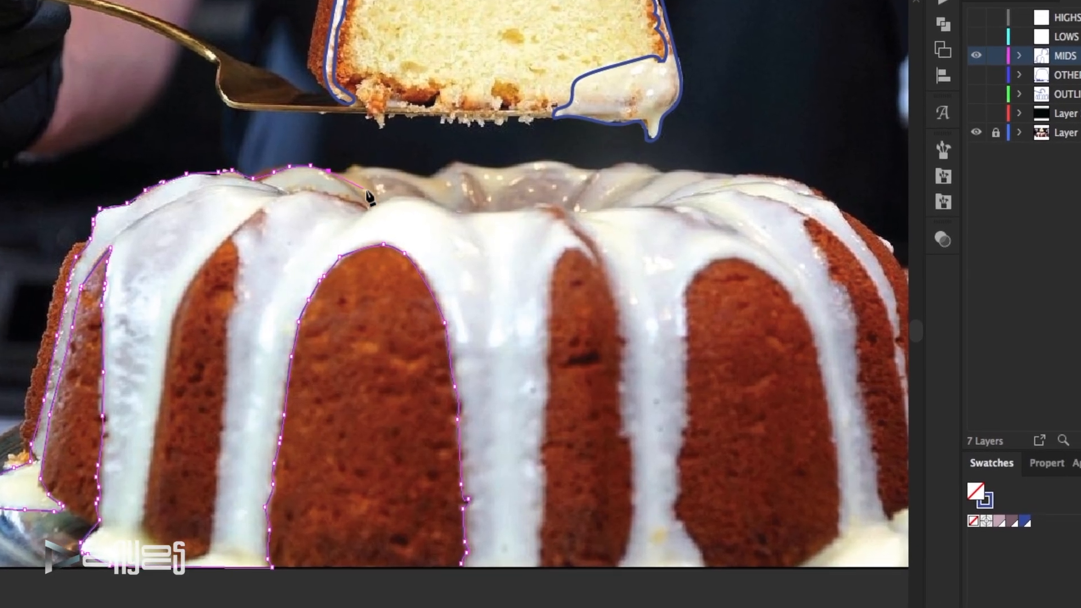
# Step: Carry the path along the front rim of the cake's center hole to the icing tip above the narrow middle panel
pyautogui.click(358, 196)
pyautogui.click(473, 228)
pyautogui.click(488, 227)
pyautogui.click(503, 227)
pyautogui.click(549, 228)
pyautogui.click(563, 235)
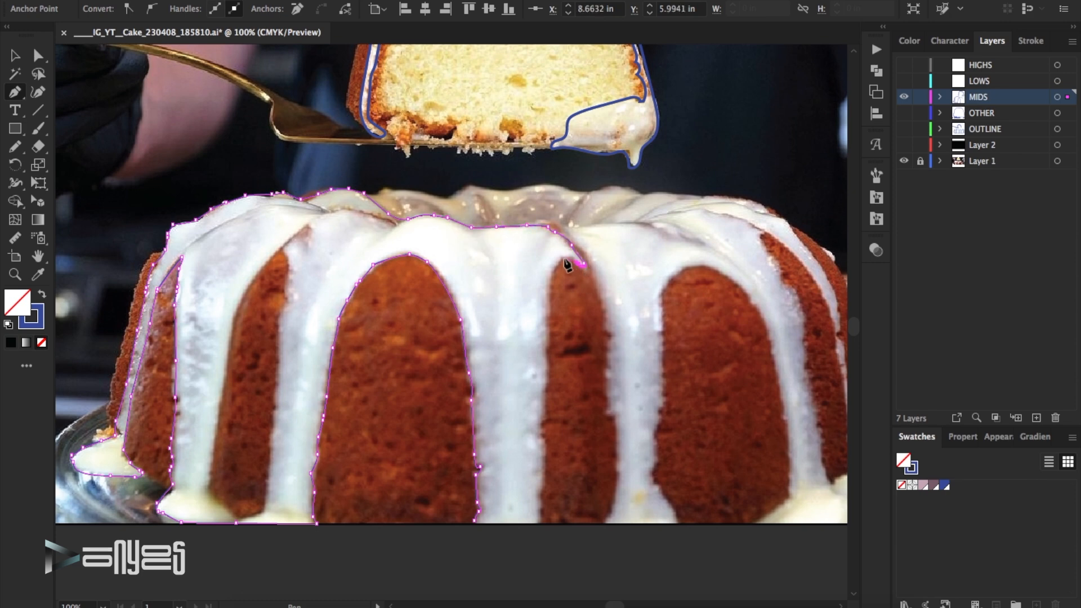
# Step: Trace down the narrow middle panel's left side to the photo's bottom edge and close the icing path at its start
pyautogui.moveTo(547, 318); pyautogui.dragTo(547, 328)
pyautogui.scroll(-3, 550, 337)
pyautogui.moveTo(546, 281); pyautogui.dragTo(541, 331)
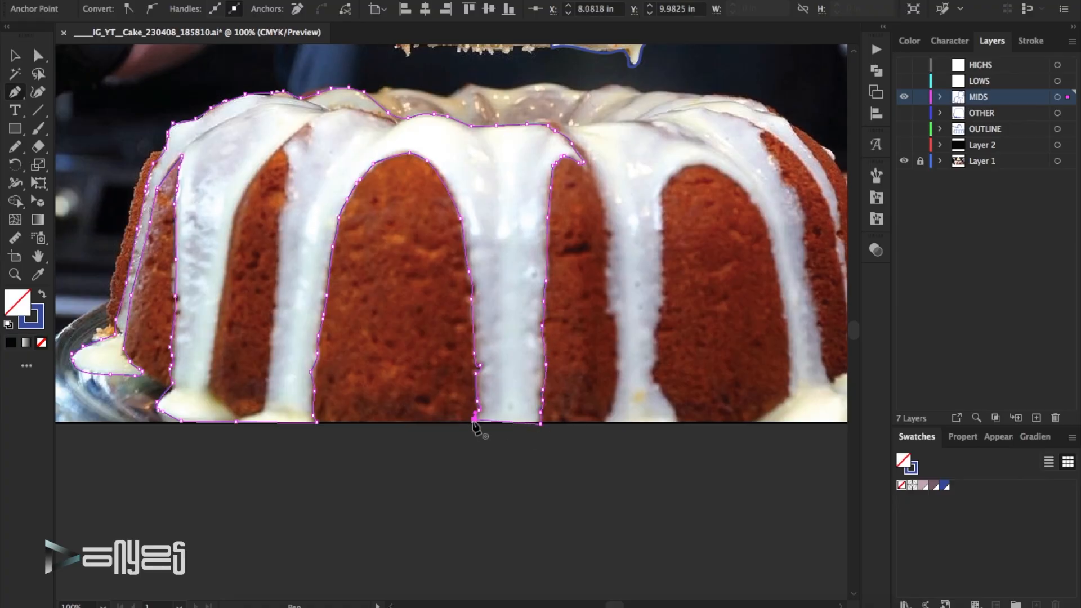
pyautogui.press('v')
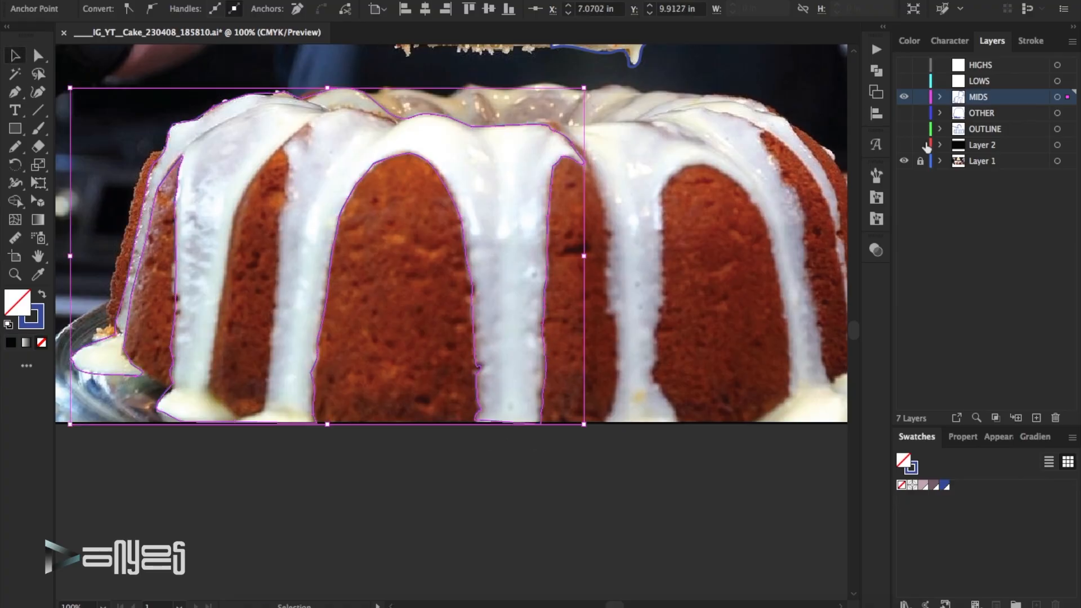
# Step: Set the icing outline's stroke weight to 3 pt and deselect it
pyautogui.click(1031, 41)
pyautogui.click(955, 62)
pyautogui.click(953, 62)
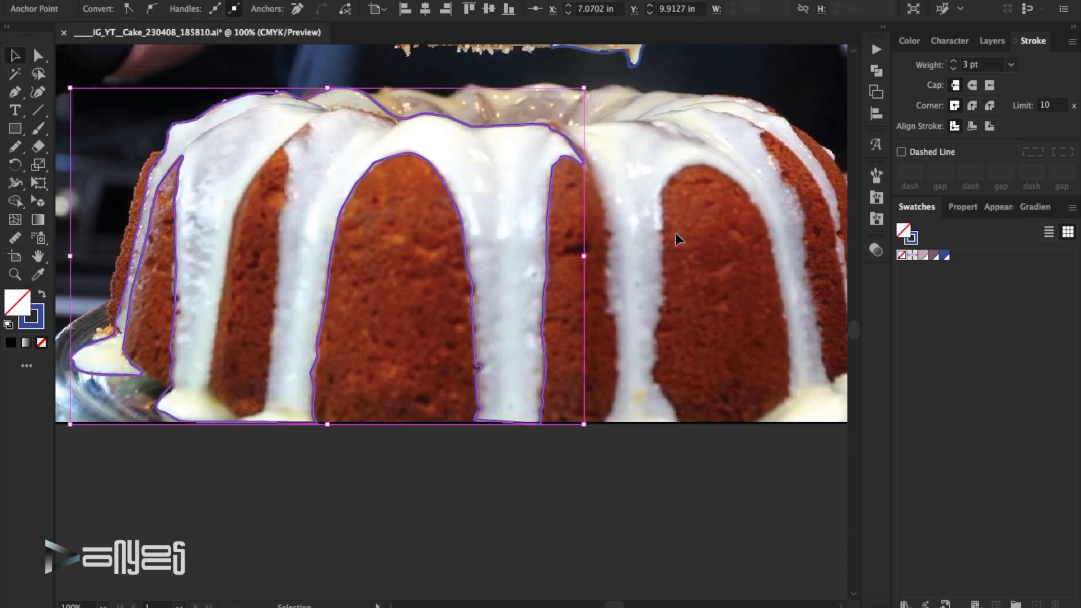
pyautogui.click(676, 232)
# Step: Start a new Pen path at the photo's bottom edge and trace up the right side of the narrow middle panel
pyautogui.click(21, 93)
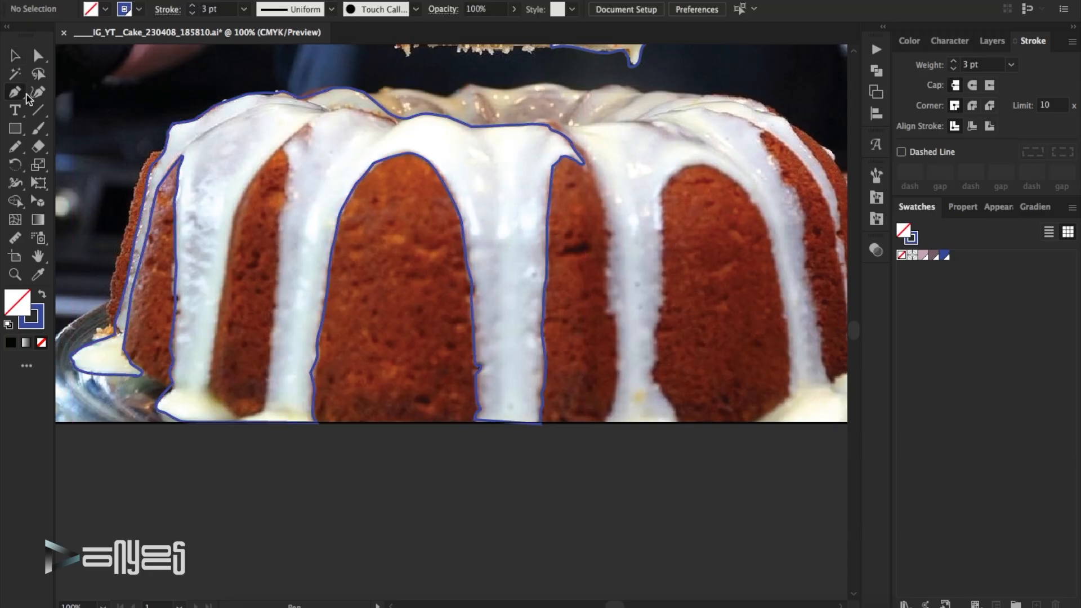
pyautogui.click(604, 420)
pyautogui.click(612, 411)
pyautogui.click(615, 384)
pyautogui.click(616, 366)
pyautogui.click(618, 353)
pyautogui.click(613, 314)
pyautogui.click(607, 306)
pyautogui.click(609, 287)
pyautogui.click(608, 267)
pyautogui.click(610, 237)
pyautogui.click(606, 214)
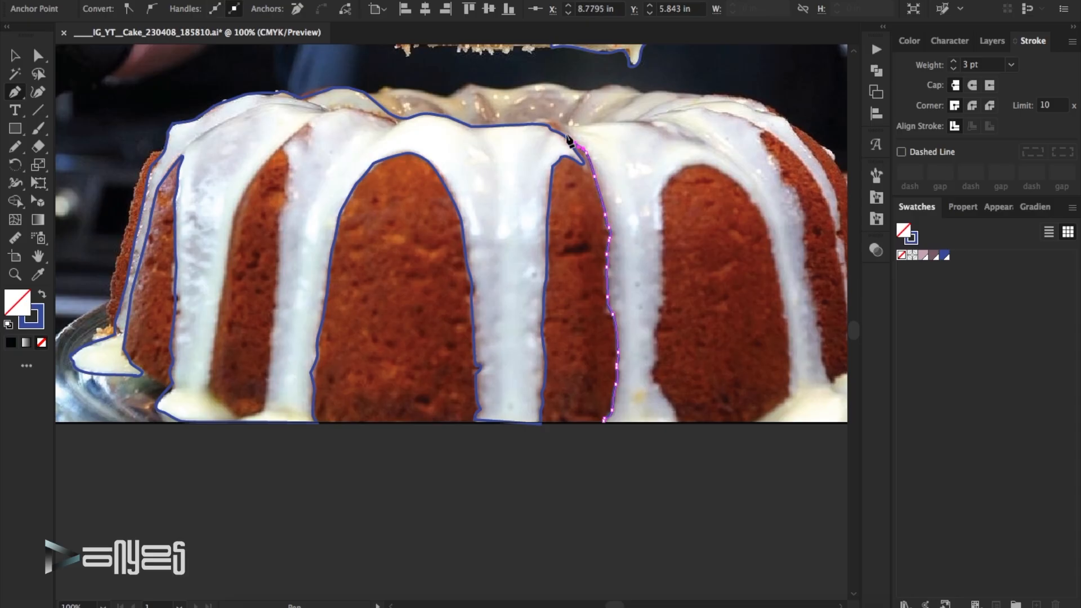
# Step: Carry the path along the center hole's right front rim and over the icing's upper contour to the cake's right shoulder
pyautogui.click(572, 122)
pyautogui.click(609, 121)
pyautogui.click(634, 118)
pyautogui.moveTo(625, 120); pyautogui.dragTo(636, 101)
pyautogui.click(695, 92)
pyautogui.click(704, 94)
pyautogui.click(734, 96)
pyautogui.click(763, 104)
pyautogui.click(769, 111)
pyautogui.click(784, 118)
pyautogui.click(808, 150)
# Step: Trace down the outer edge of the thin icing drip on the cake's right side to its lower tip
pyautogui.moveTo(828, 177); pyautogui.dragTo(839, 197)
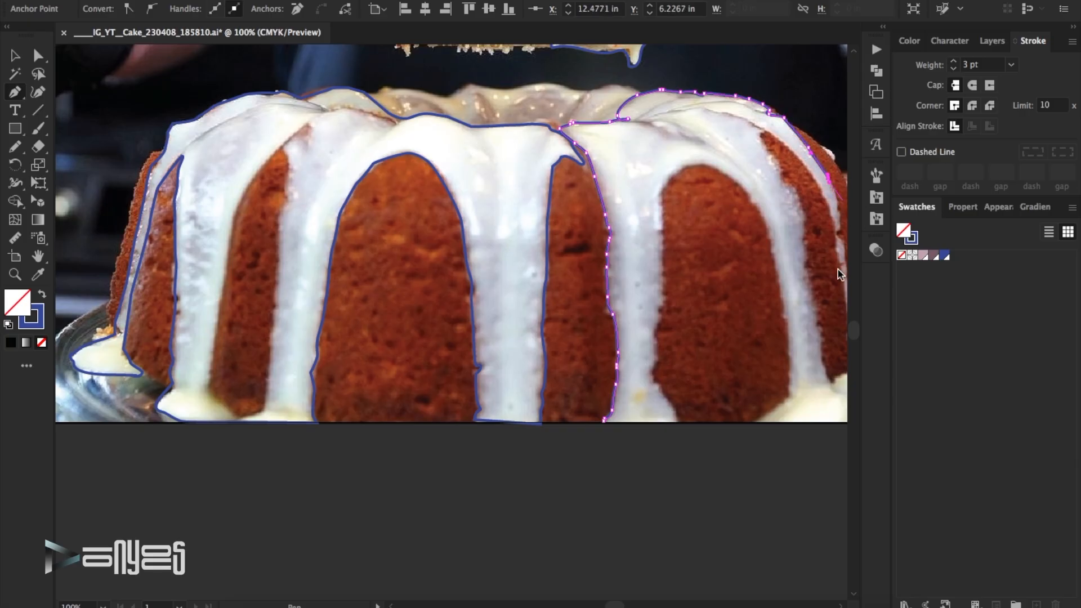
pyautogui.click(841, 229)
pyautogui.moveTo(854, 330); pyautogui.dragTo(854, 323)
pyautogui.moveTo(616, 606); pyautogui.dragTo(619, 606)
pyautogui.hscroll(1, 618, 600)
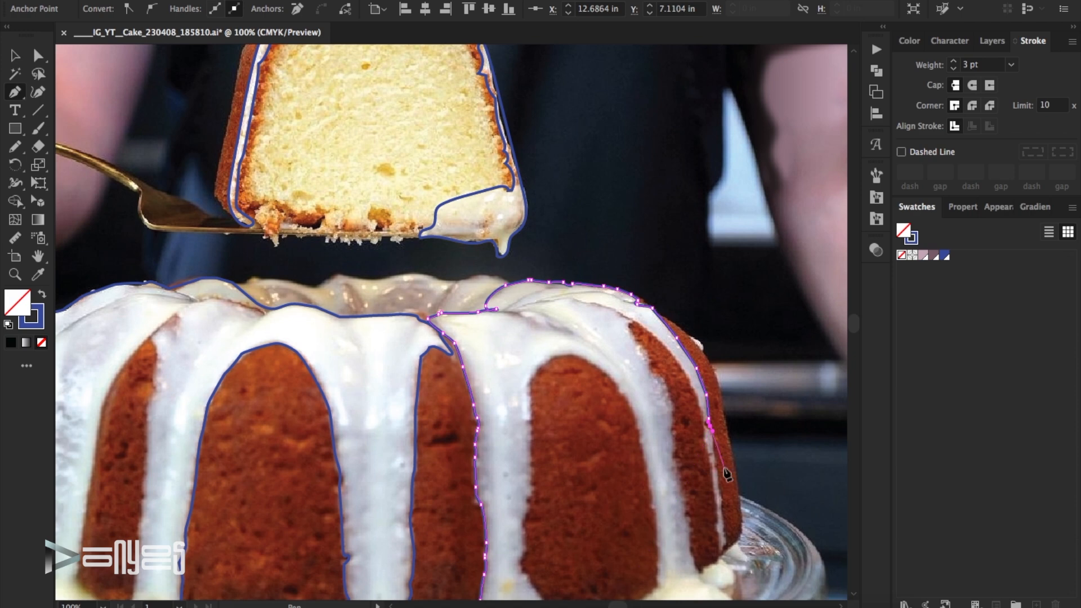
pyautogui.click(716, 462)
pyautogui.click(720, 488)
pyautogui.click(723, 508)
pyautogui.click(723, 526)
# Step: Trace back up the inner edge of the thin right drip to the top of the rightmost cake panel
pyautogui.scroll(-2, 723, 526)
pyautogui.click(713, 458)
pyautogui.click(708, 403)
pyautogui.click(704, 377)
pyautogui.click(630, 260)
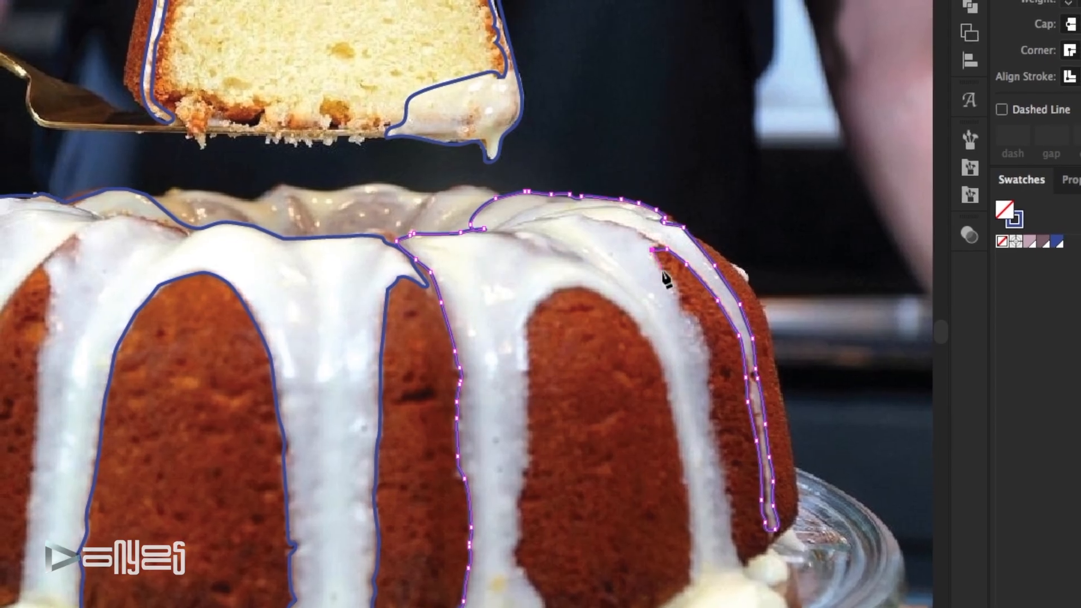
# Step: Trace down the left side of the rightmost cake panel to its lower end
pyautogui.click(662, 272)
pyautogui.click(676, 288)
pyautogui.click(688, 312)
pyautogui.click(700, 335)
pyautogui.click(707, 365)
pyautogui.click(710, 388)
pyautogui.click(710, 415)
pyautogui.click(717, 444)
pyautogui.click(725, 473)
# Step: Carry the path along the base of the rightmost panel and around the jagged end of the icing pool on the plate
pyautogui.scroll(-3, 730, 491)
pyautogui.click(733, 461)
pyautogui.click(743, 476)
pyautogui.click(763, 466)
pyautogui.click(780, 471)
pyautogui.moveTo(799, 473); pyautogui.dragTo(797, 481)
pyautogui.click(797, 479)
pyautogui.click(785, 477)
pyautogui.click(781, 482)
pyautogui.click(778, 496)
# Step: Carry the path down the jagged icing pool to the photo's bottom edge and along it to the wide right panel
pyautogui.click(767, 502)
pyautogui.click(778, 512)
pyautogui.click(776, 526)
pyautogui.click(643, 523)
# Step: Trace up the right side of the wide cake panel between the two right-hand icing drips
pyautogui.click(683, 462)
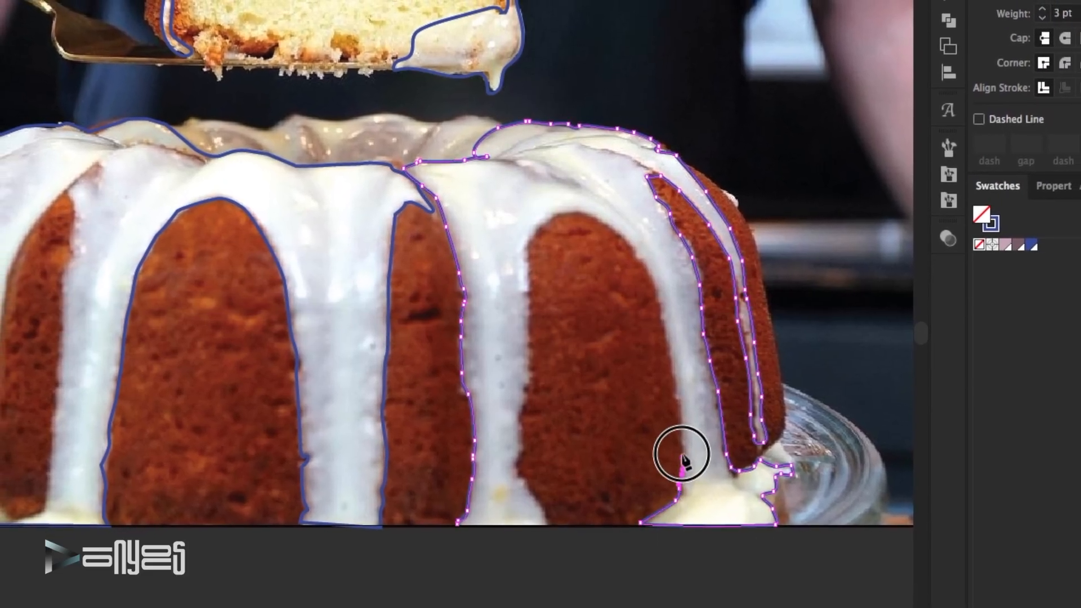
pyautogui.click(680, 437)
pyautogui.click(676, 398)
pyautogui.click(669, 368)
pyautogui.click(662, 322)
pyautogui.click(656, 294)
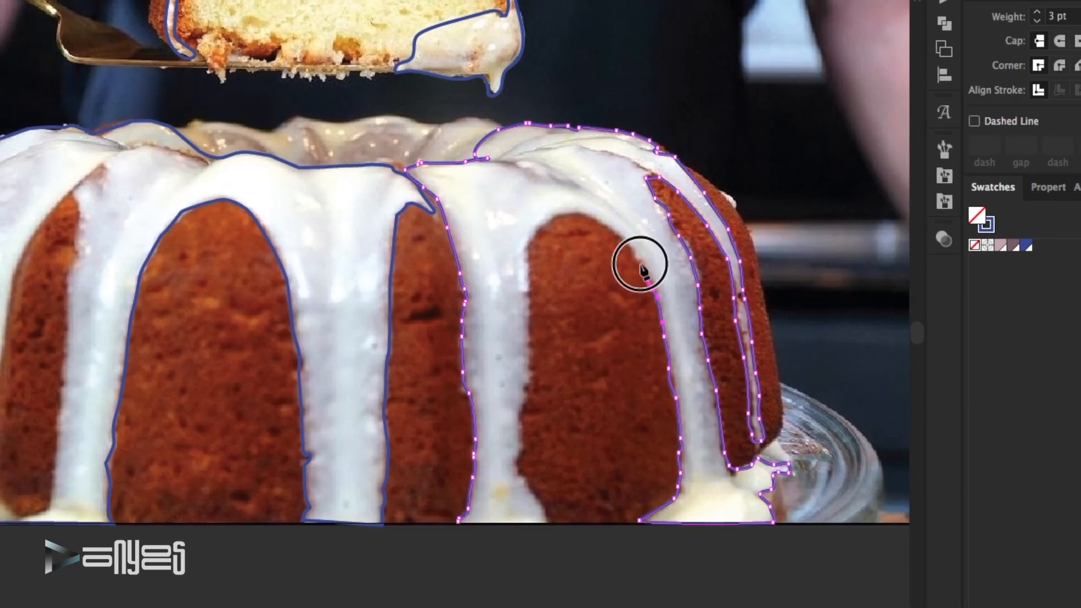
# Step: Trace the icing edge over the arched top of the wide right cake panel
pyautogui.click(631, 250)
pyautogui.click(609, 227)
pyautogui.click(586, 217)
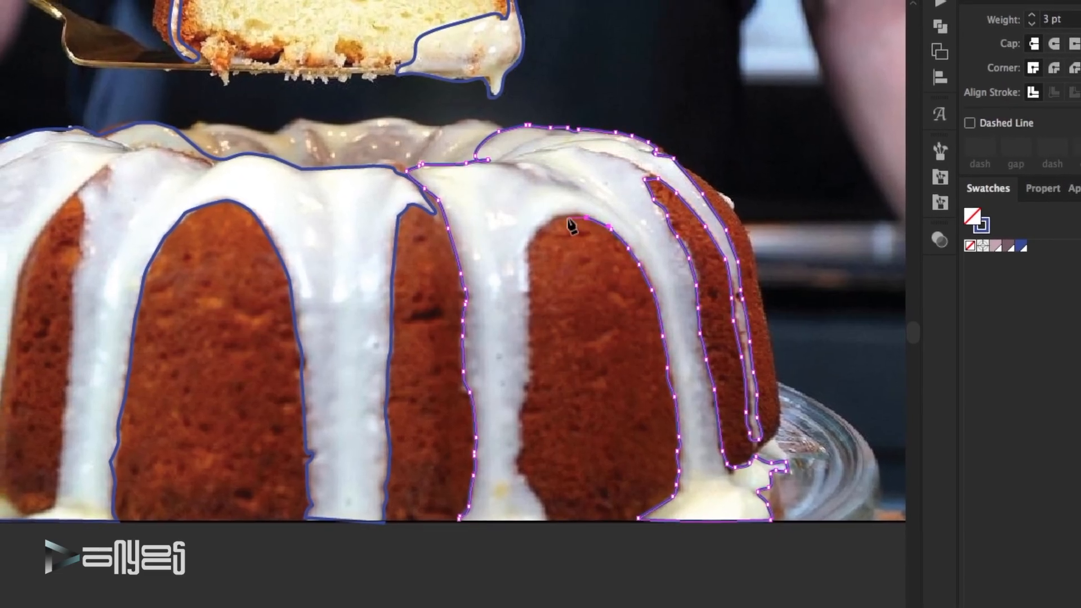
pyautogui.click(559, 214)
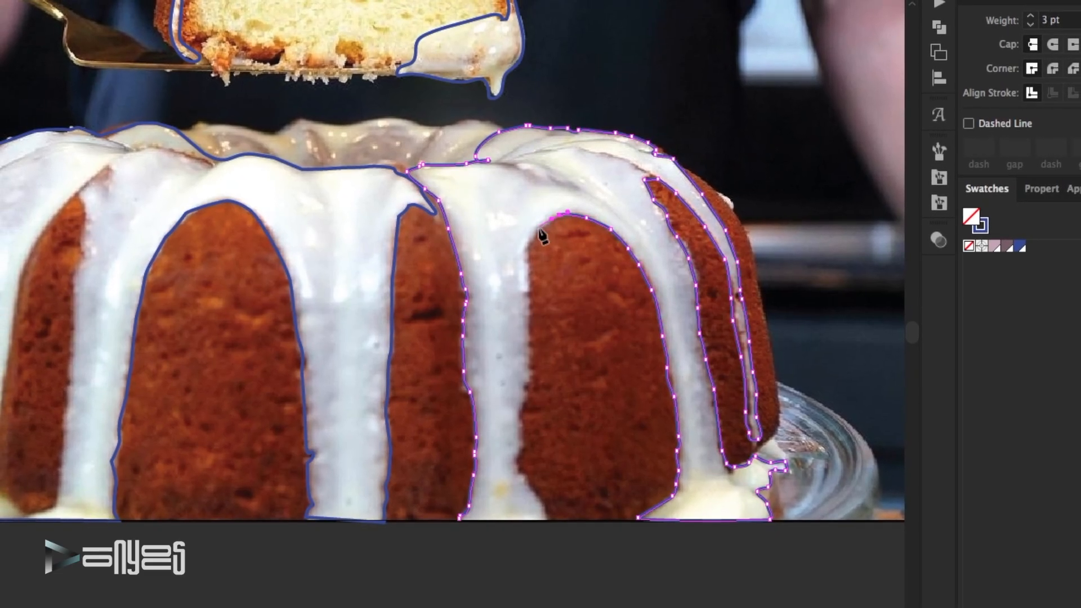
pyautogui.click(537, 226)
# Step: Trace down the left side of the wide right panel to where the icing starts to flare out
pyautogui.click(525, 244)
pyautogui.click(530, 273)
pyautogui.click(528, 317)
pyautogui.click(527, 355)
pyautogui.click(526, 398)
pyautogui.click(523, 430)
pyautogui.click(517, 458)
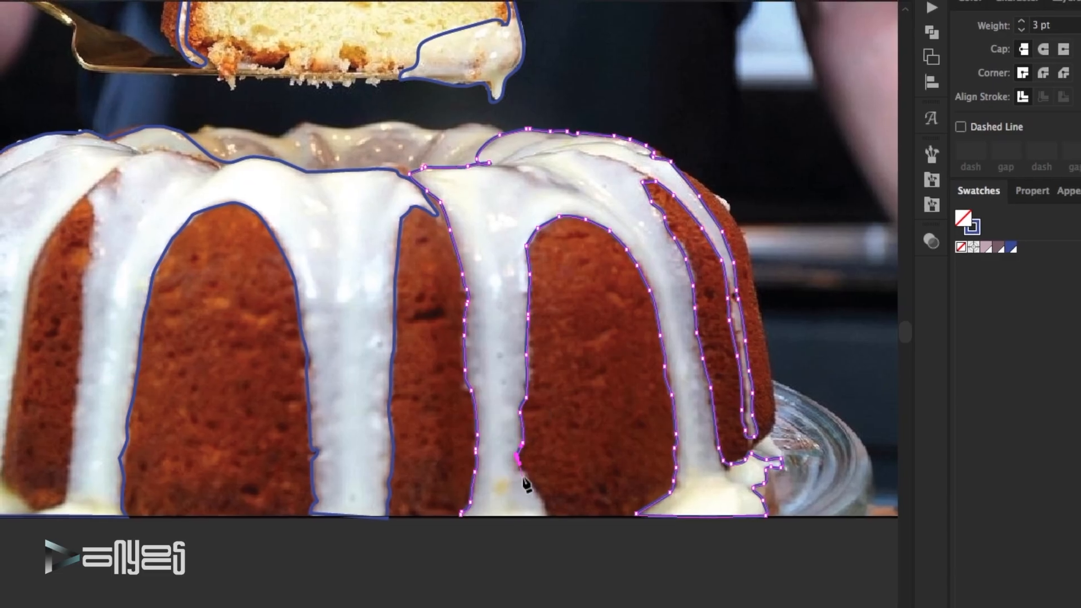
# Step: Trace the drip's flared foot to the photo's bottom edge, close the right icing outline there and deselect it
pyautogui.click(532, 483)
pyautogui.click(545, 499)
pyautogui.click(549, 512)
pyautogui.click(462, 513)
pyautogui.press('v')
pyautogui.click(817, 166)
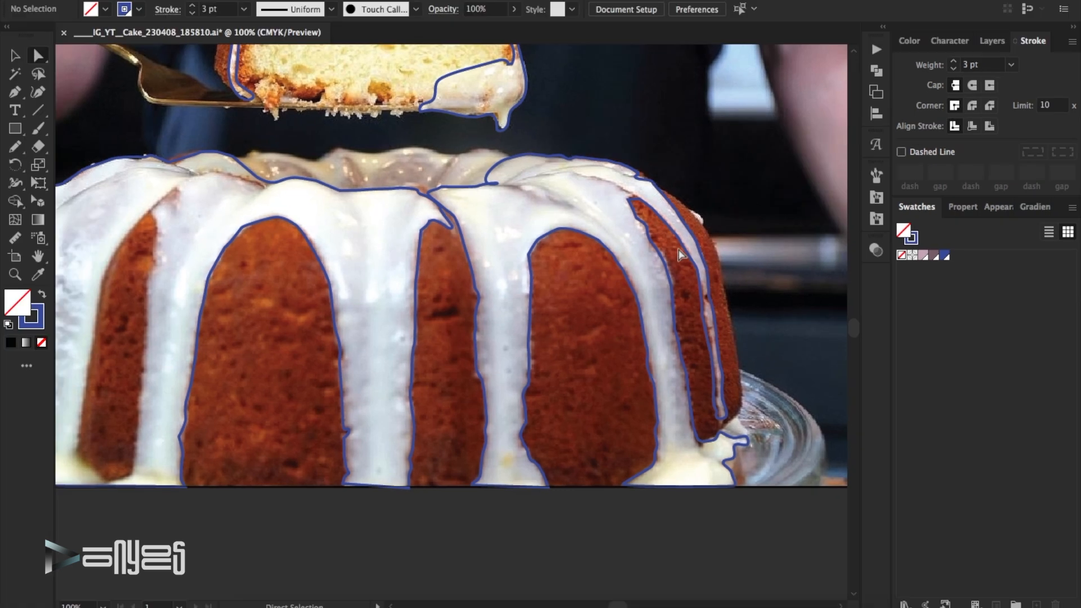
pyautogui.moveTo(651, 234); pyautogui.dragTo(697, 315)
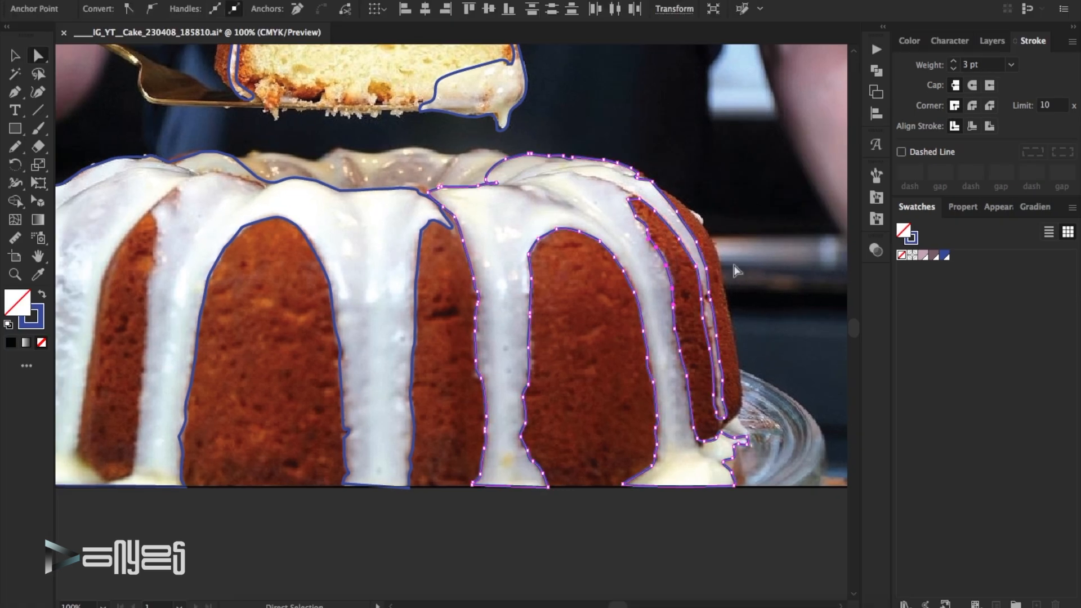
pyautogui.click(754, 257)
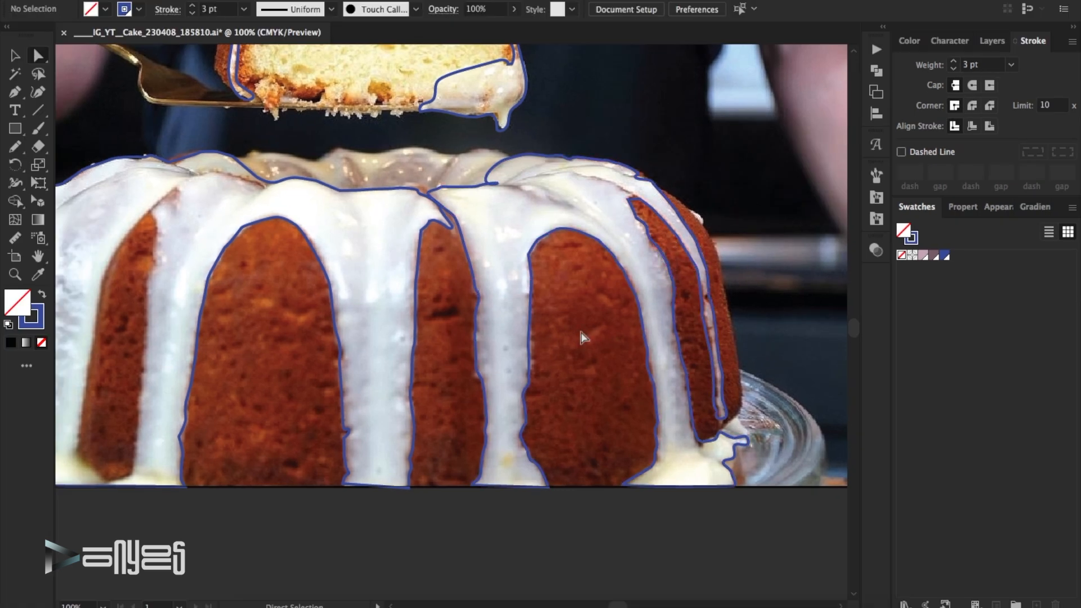
pyautogui.click(529, 348)
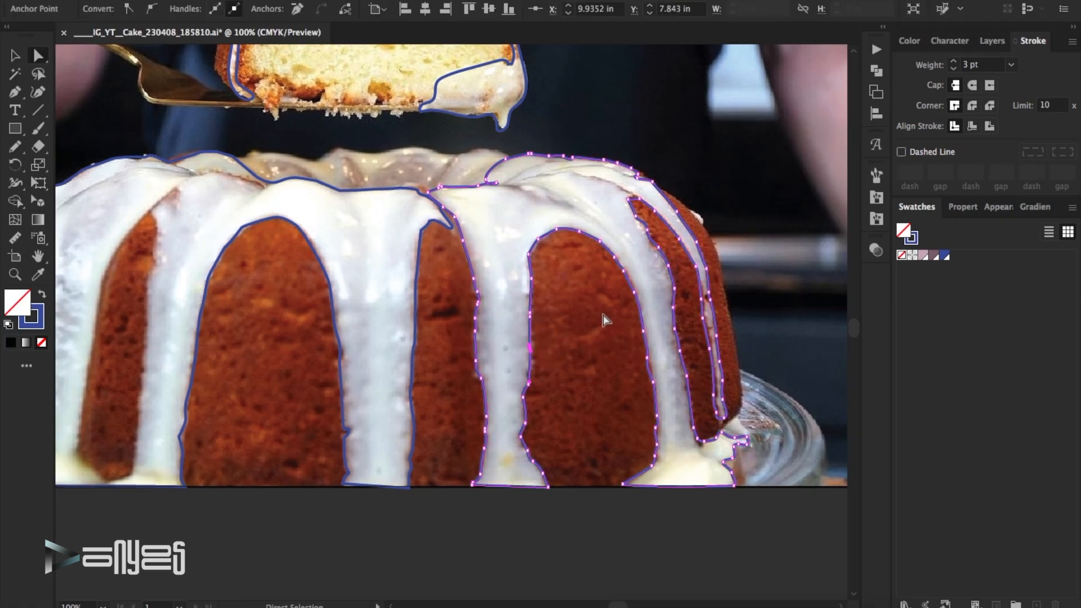
pyautogui.click(596, 317)
# Step: Paint the small icing speck on the cake's upper right edge with a rough-edged brush at 1 pt
pyautogui.click(38, 128)
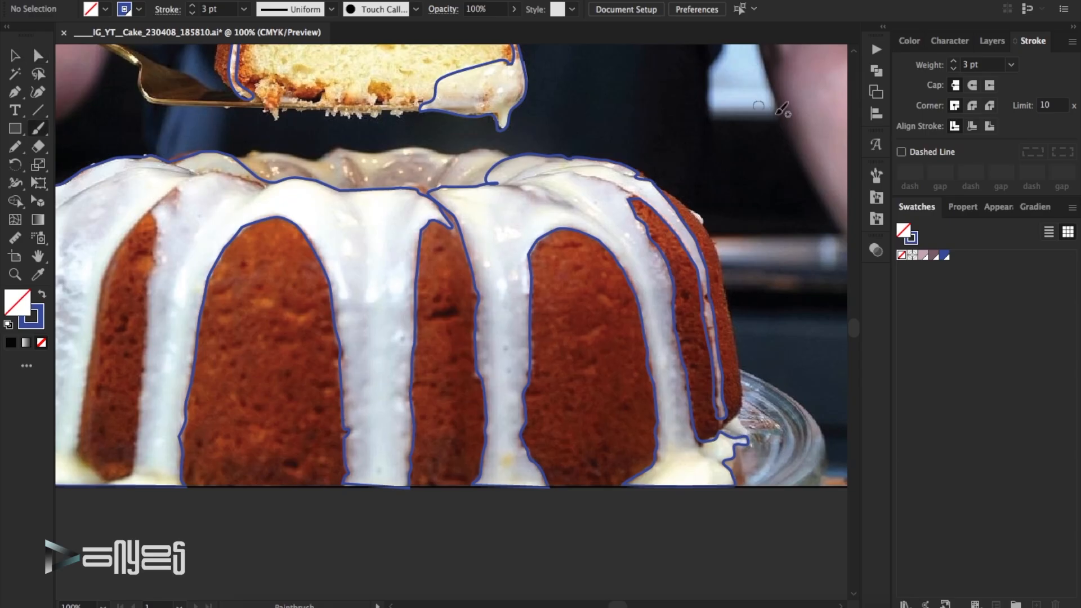
pyautogui.click(877, 175)
pyautogui.click(832, 170)
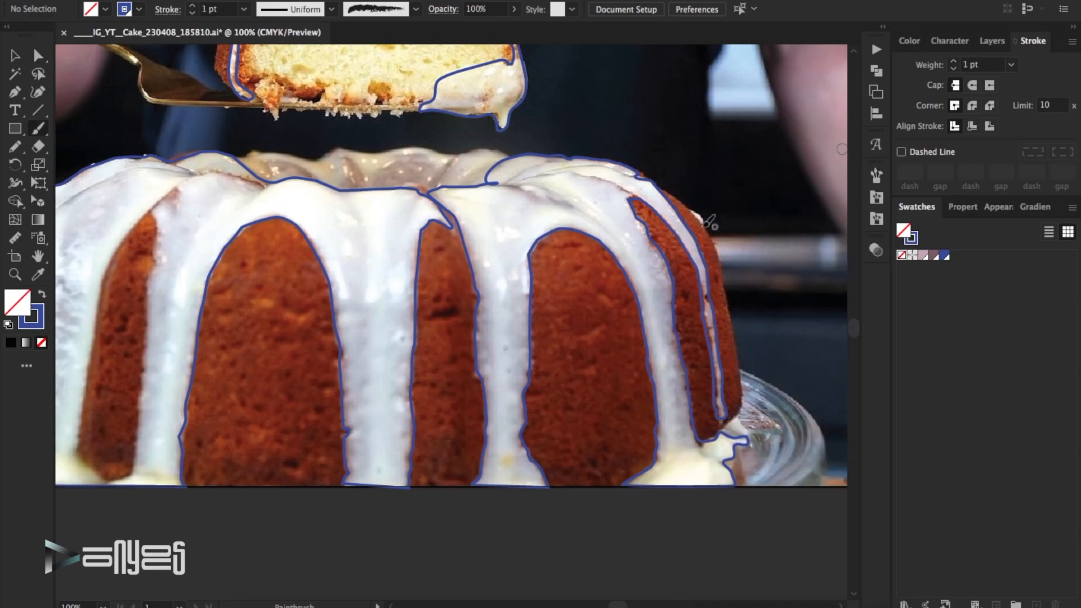
pyautogui.moveTo(703, 224)
pyautogui.mouseDown()
pyautogui.moveTo(690, 209)
pyautogui.moveTo(704, 220)
pyautogui.mouseUp()
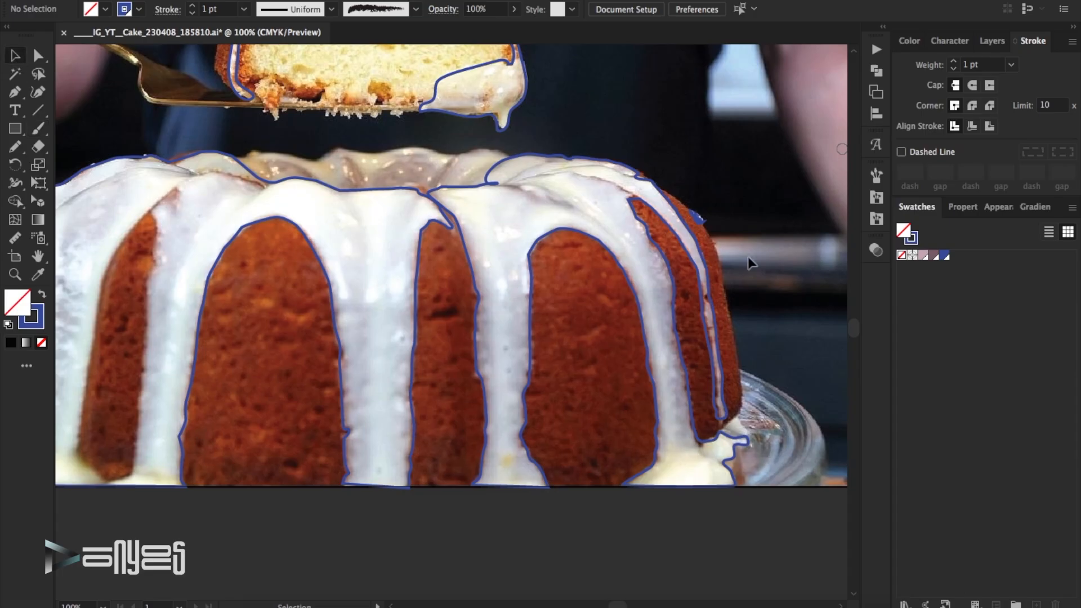
# Step: Paint over the icing blob at the cake's lower right base with brush strokes at 2 pt
pyautogui.moveTo(735, 418); pyautogui.dragTo(748, 431)
pyautogui.click(742, 430)
pyautogui.click(769, 391)
pyautogui.moveTo(742, 430); pyautogui.dragTo(739, 427)
pyautogui.click(778, 361)
# Step: Trace the glazed inner wall of the cake's centre ring, including its folds and the back rim
pyautogui.hotkey('ctrl', '0')
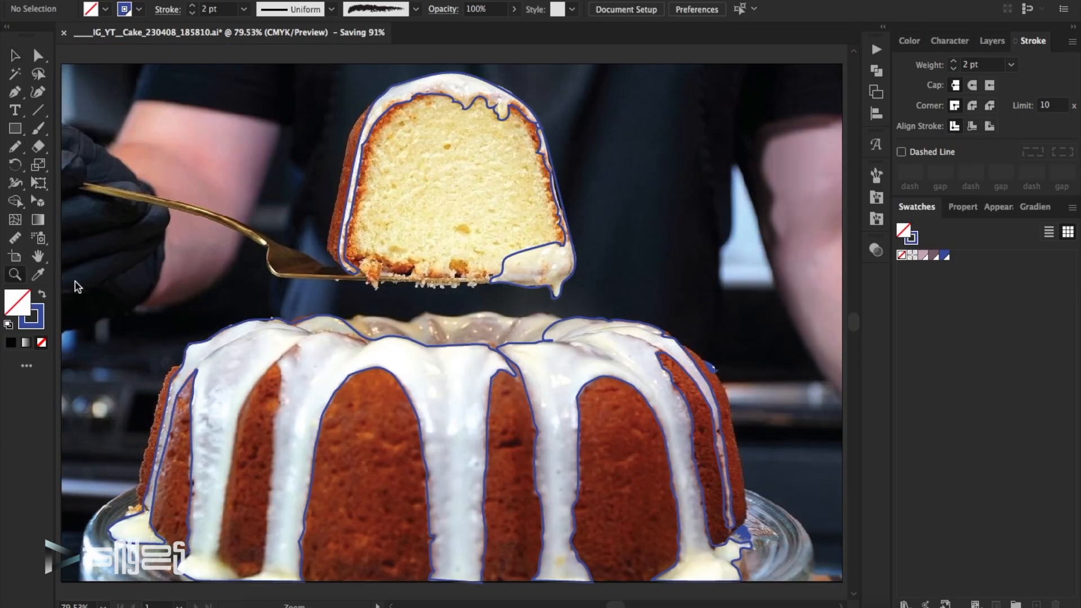
pyautogui.click(453, 332)
pyautogui.click(423, 314)
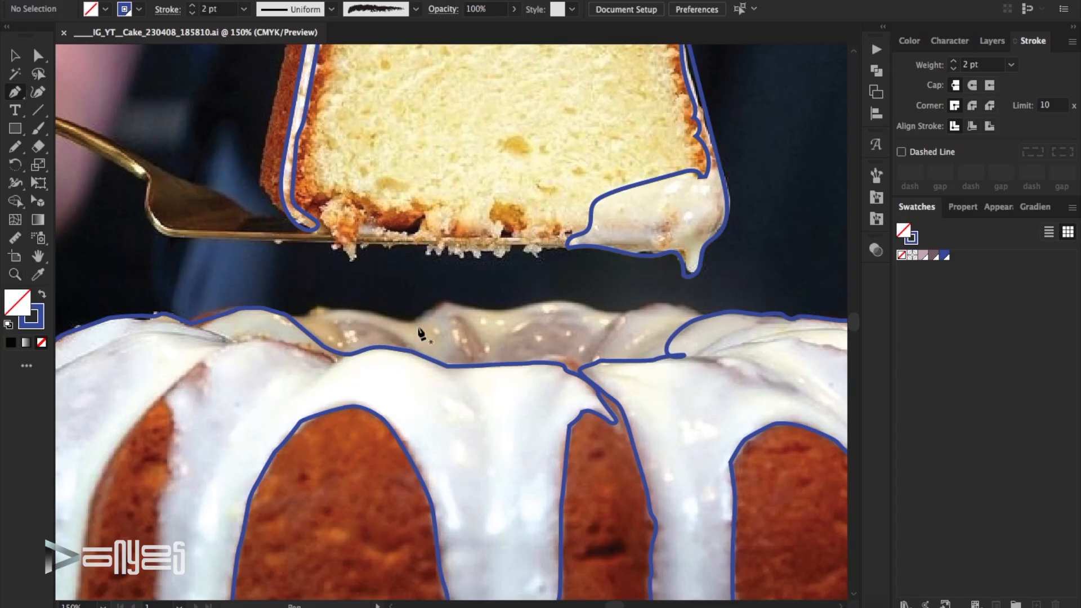
pyautogui.click(461, 364)
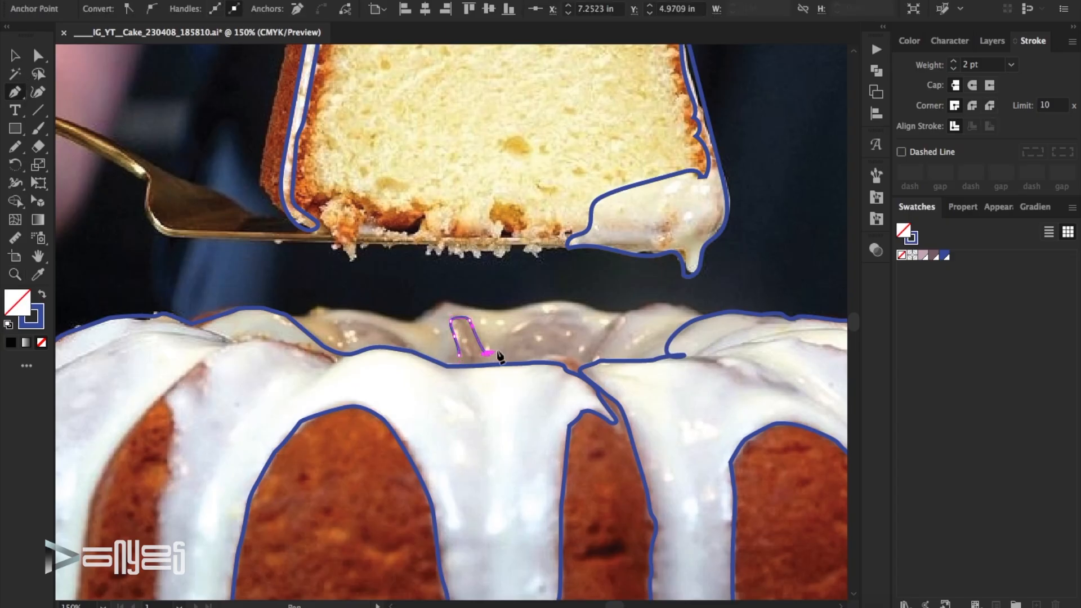
pyautogui.moveTo(547, 331)
pyautogui.mouseDown()
pyautogui.moveTo(564, 311)
pyautogui.moveTo(590, 328)
pyautogui.moveTo(618, 319)
pyautogui.moveTo(594, 362)
pyautogui.moveTo(660, 365)
pyautogui.mouseUp()
pyautogui.moveTo(707, 329)
pyautogui.mouseDown()
pyautogui.moveTo(664, 304)
pyautogui.moveTo(616, 316)
pyautogui.mouseUp()
pyautogui.moveTo(533, 313)
pyautogui.mouseDown()
pyautogui.moveTo(445, 301)
pyautogui.moveTo(427, 318)
pyautogui.moveTo(388, 321)
pyautogui.moveTo(321, 304)
pyautogui.moveTo(292, 319)
pyautogui.moveTo(289, 331)
pyautogui.moveTo(342, 358)
pyautogui.moveTo(385, 353)
pyautogui.moveTo(461, 361)
pyautogui.mouseUp()
# Step: Send the centre ring path behind the other outlines with a 3 pt stroke, and save the file
pyautogui.press('v')
pyautogui.click(138, 0)
pyautogui.moveTo(164, 0)
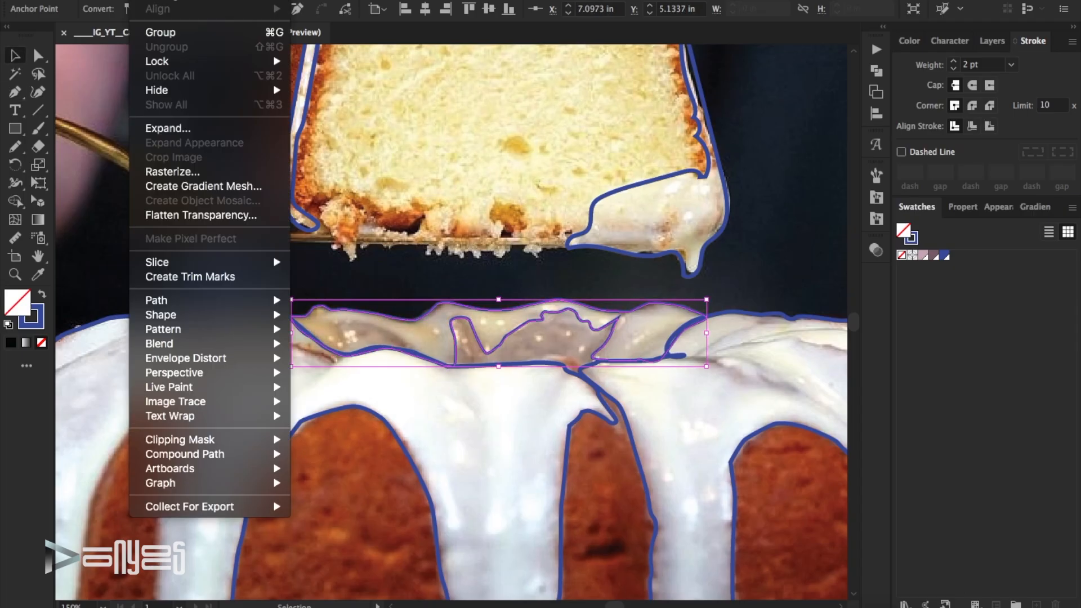
pyautogui.click(350, 37)
pyautogui.click(953, 61)
pyautogui.click(769, 234)
pyautogui.hotkey('ctrl', 's')
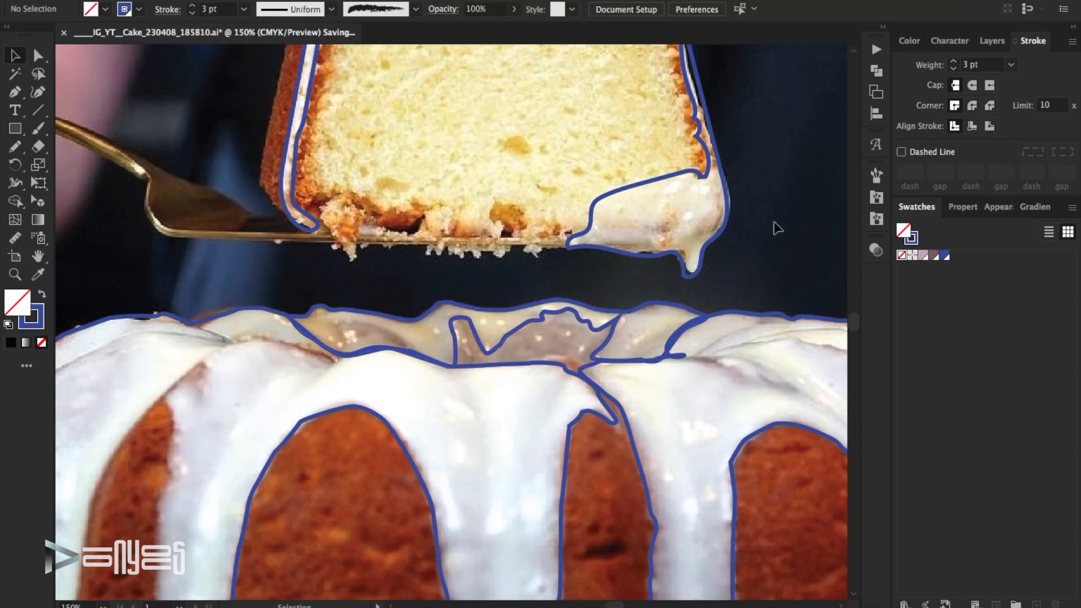
# Step: Show the black Layer 2 and the OUTLINE and OTHER layers with MIDS to review the whole line drawing
pyautogui.click(992, 40)
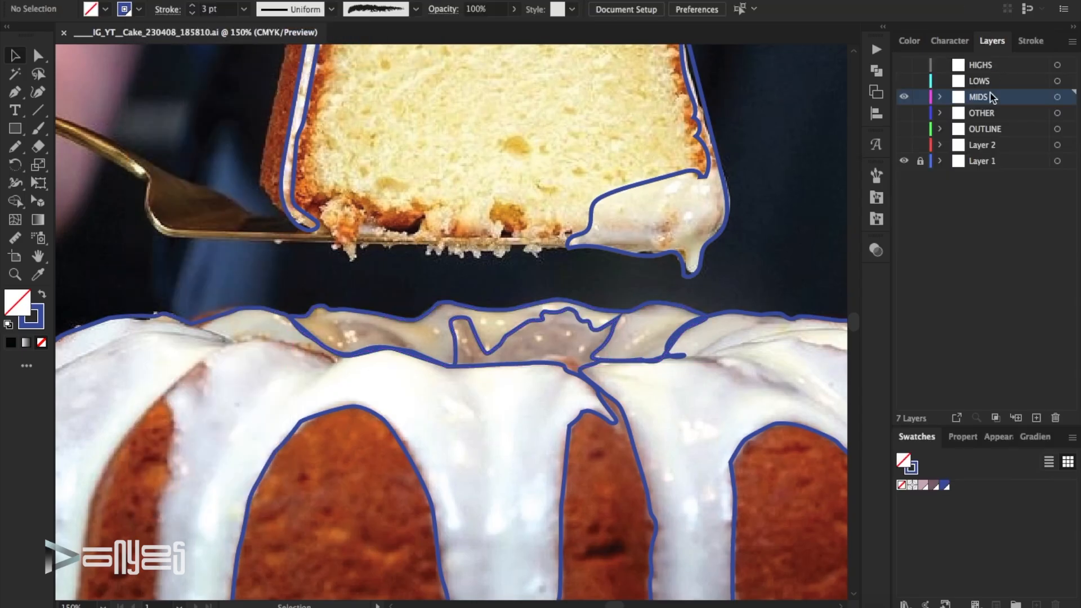
pyautogui.click(904, 96)
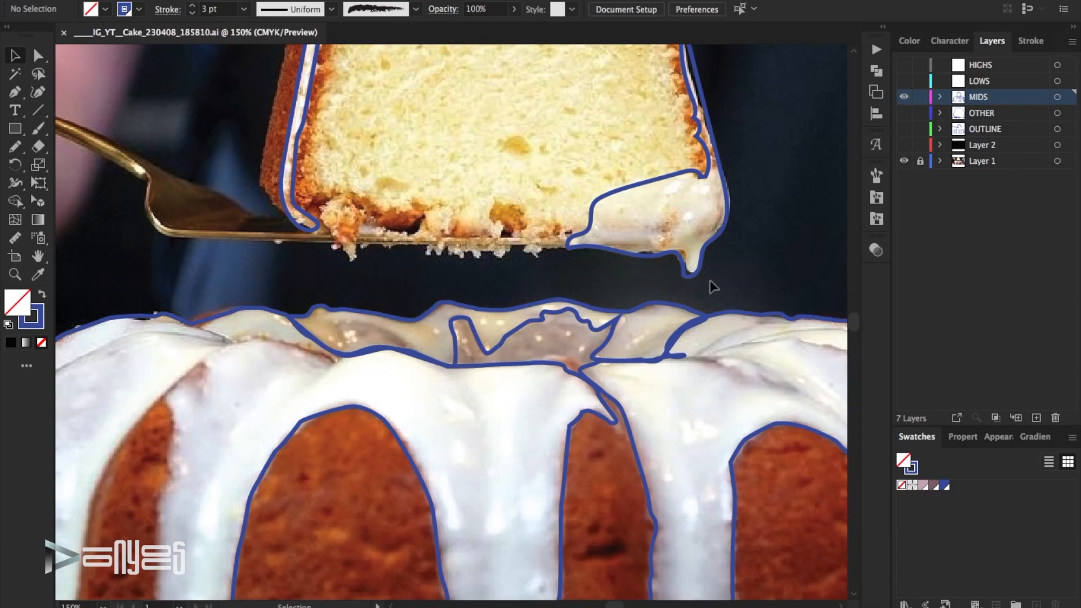
pyautogui.click(904, 145)
pyautogui.hotkey('ctrl', '0')
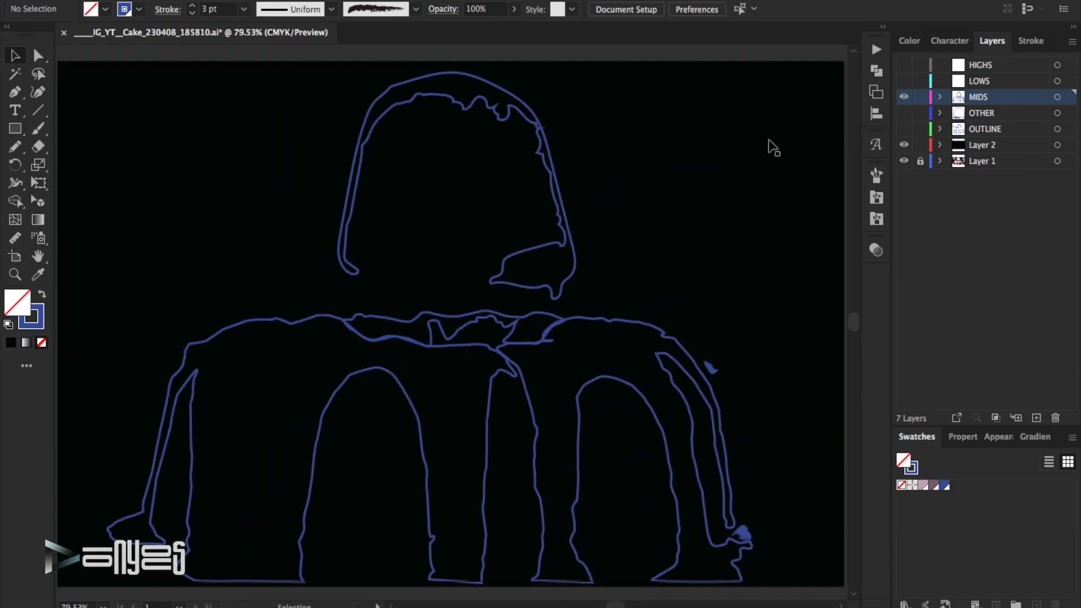
pyautogui.moveTo(903, 128); pyautogui.dragTo(904, 113)
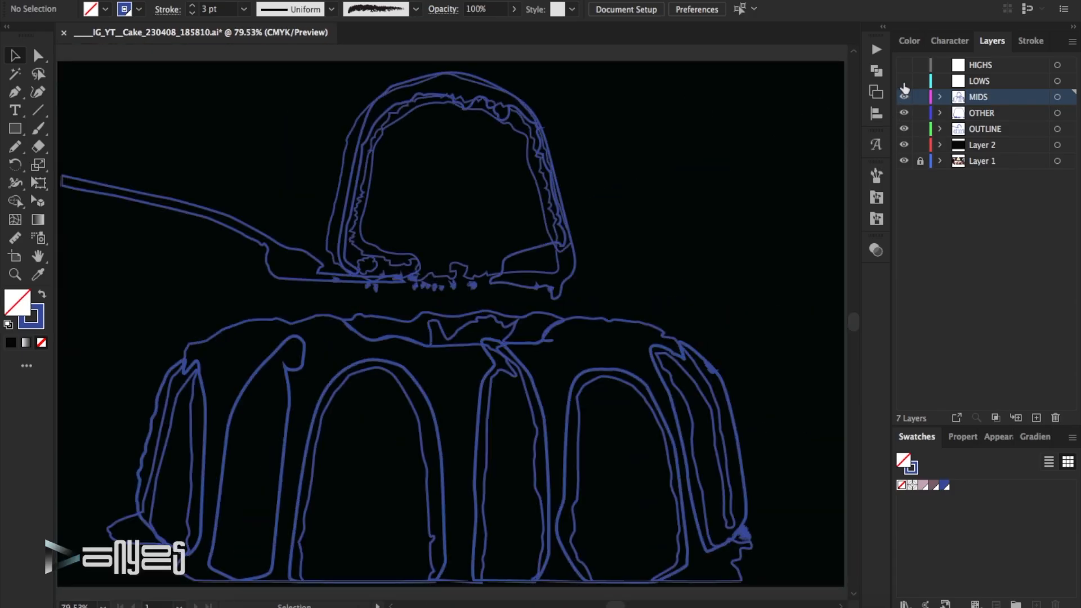
pyautogui.click(903, 66)
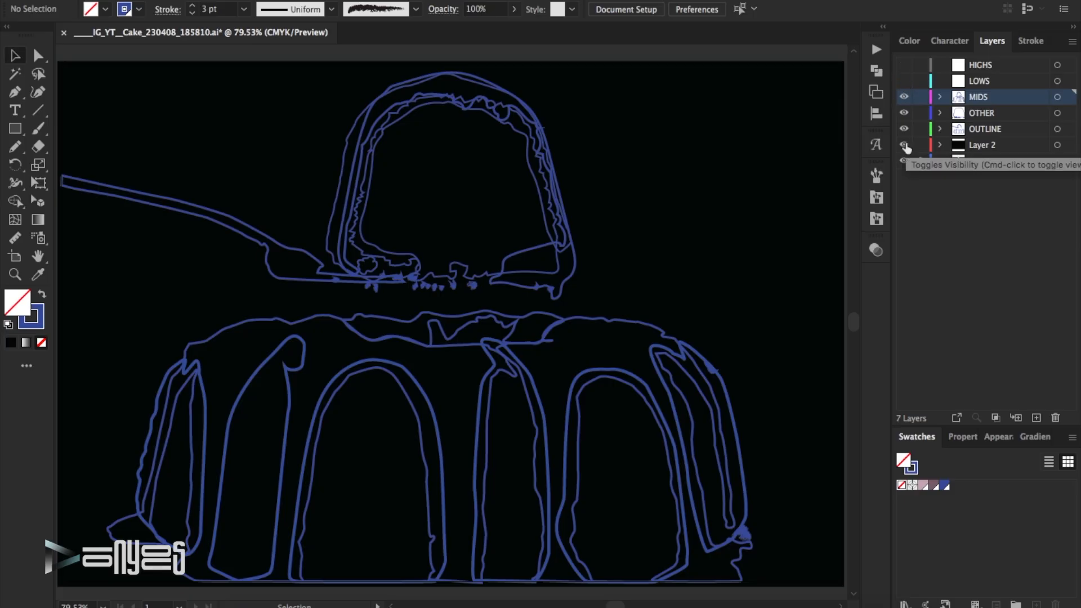
# Step: Hide Layer 2, OUTLINE, OTHER and MIDS, and make the LOWS layer visible and active over the photo
pyautogui.click(904, 145)
pyautogui.click(904, 129)
pyautogui.click(904, 112)
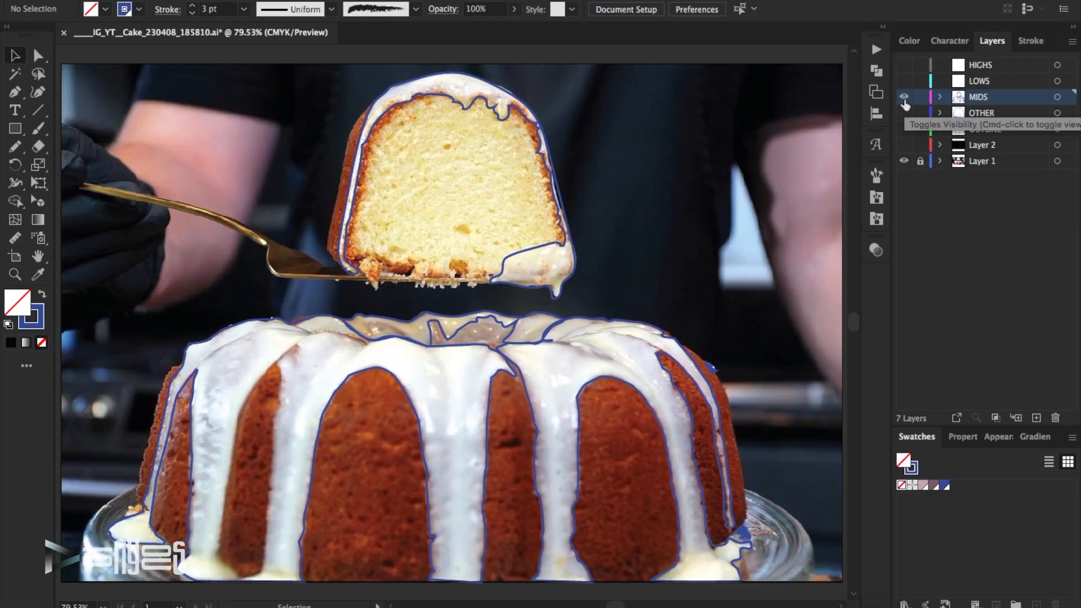
pyautogui.click(904, 97)
pyautogui.click(904, 81)
# Step: Paint the upper and lower central air holes in the slice's crumb, with the lower one at 2 pt
pyautogui.click(12, 277)
pyautogui.click(452, 234)
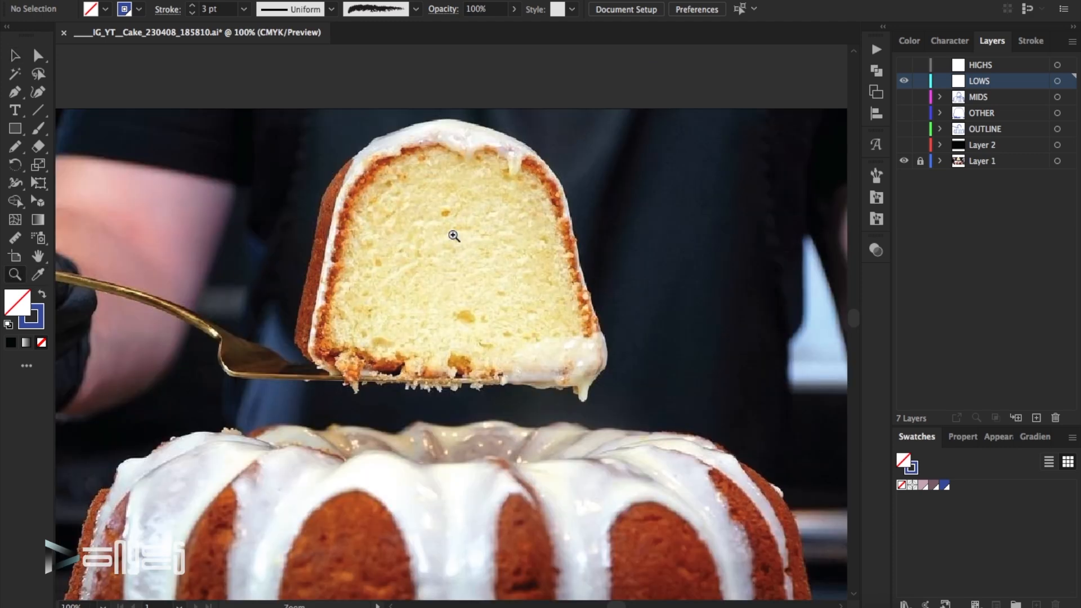
pyautogui.click(452, 297)
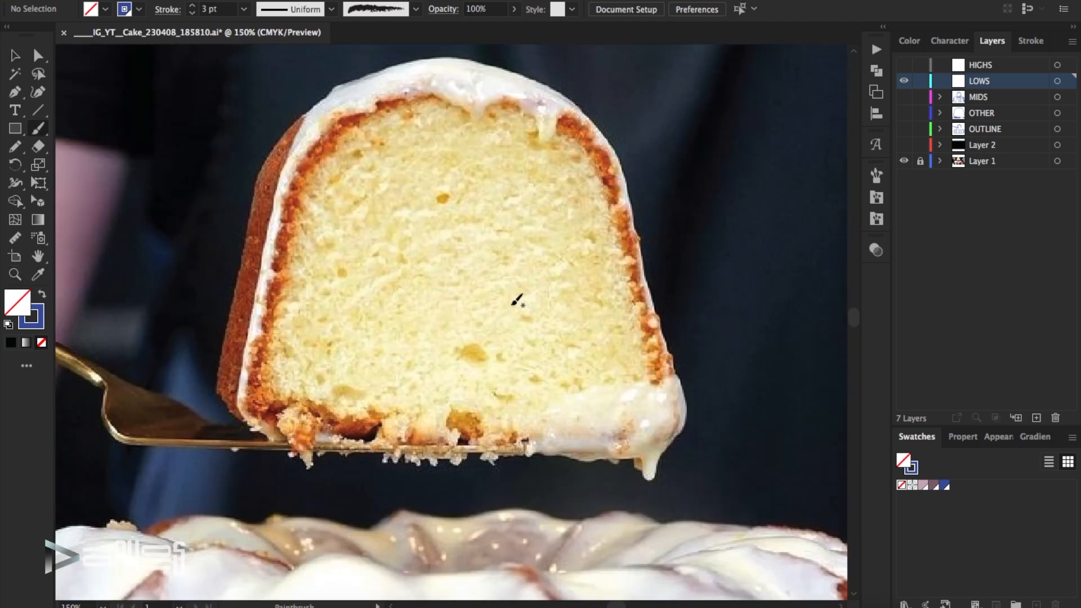
pyautogui.press('x')
pyautogui.moveTo(485, 360); pyautogui.dragTo(453, 352)
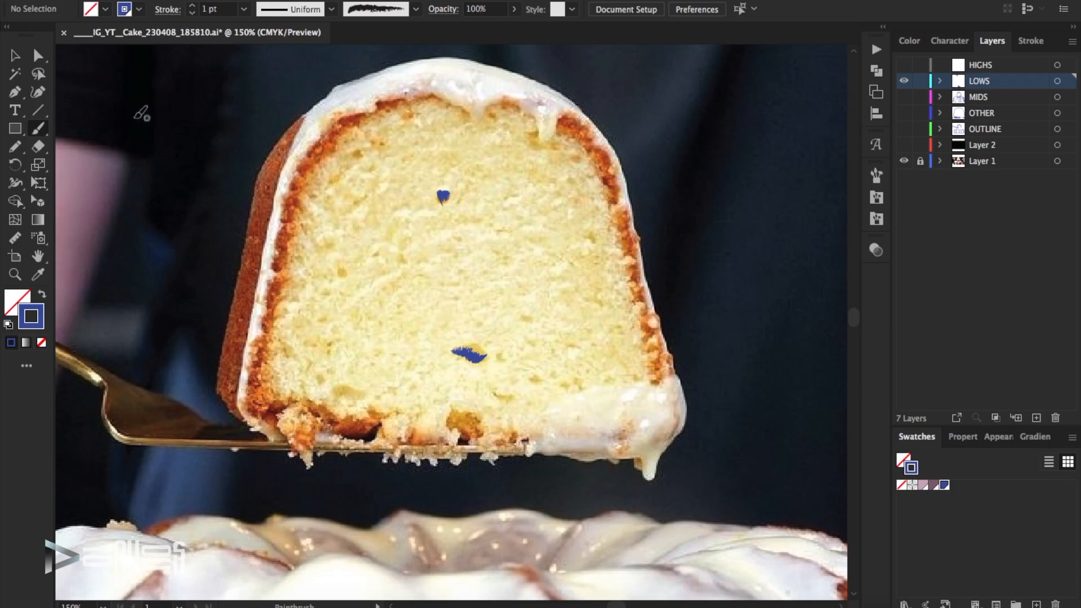
pyautogui.click(478, 356)
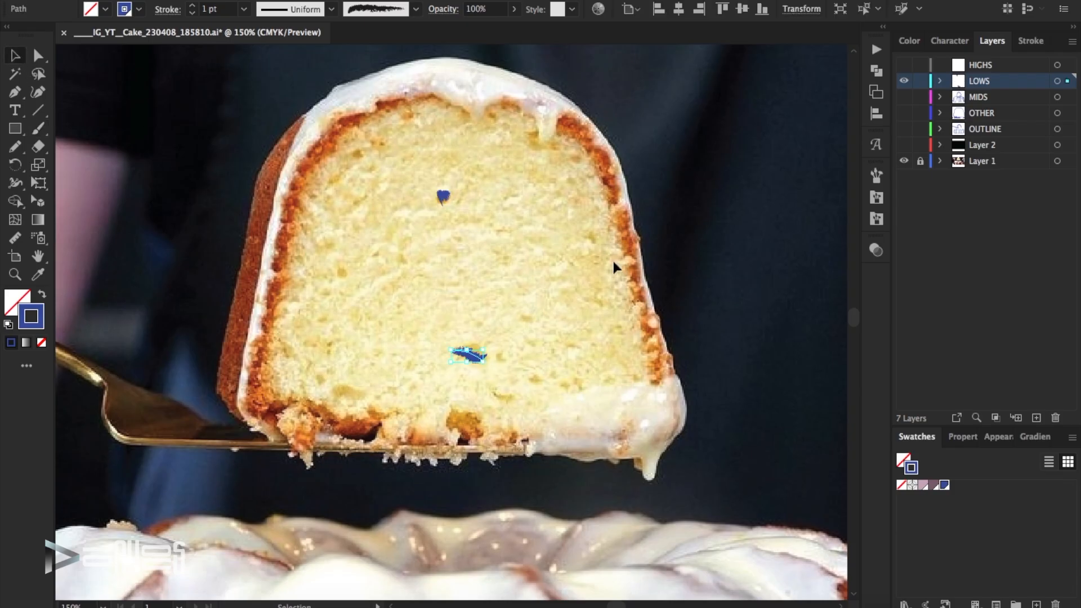
pyautogui.click(556, 242)
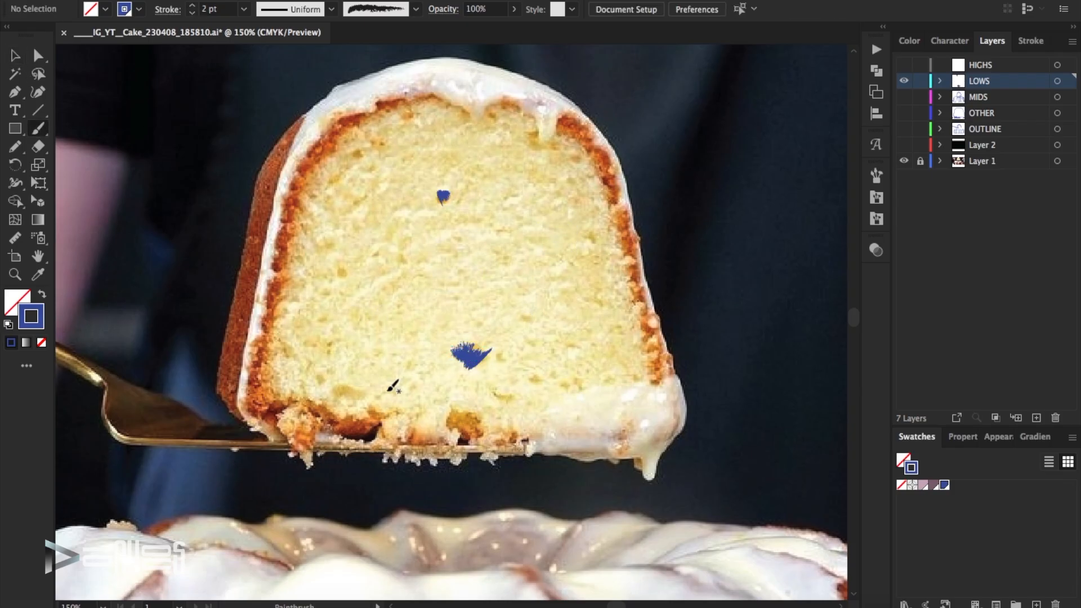
# Step: Paint two dark marks near the lower left edge of the slice's crumb with a 1 pt stroke
pyautogui.moveTo(372, 407)
pyautogui.mouseDown()
pyautogui.moveTo(366, 399)
pyautogui.moveTo(325, 443)
pyautogui.mouseUp()
pyautogui.click(192, 14)
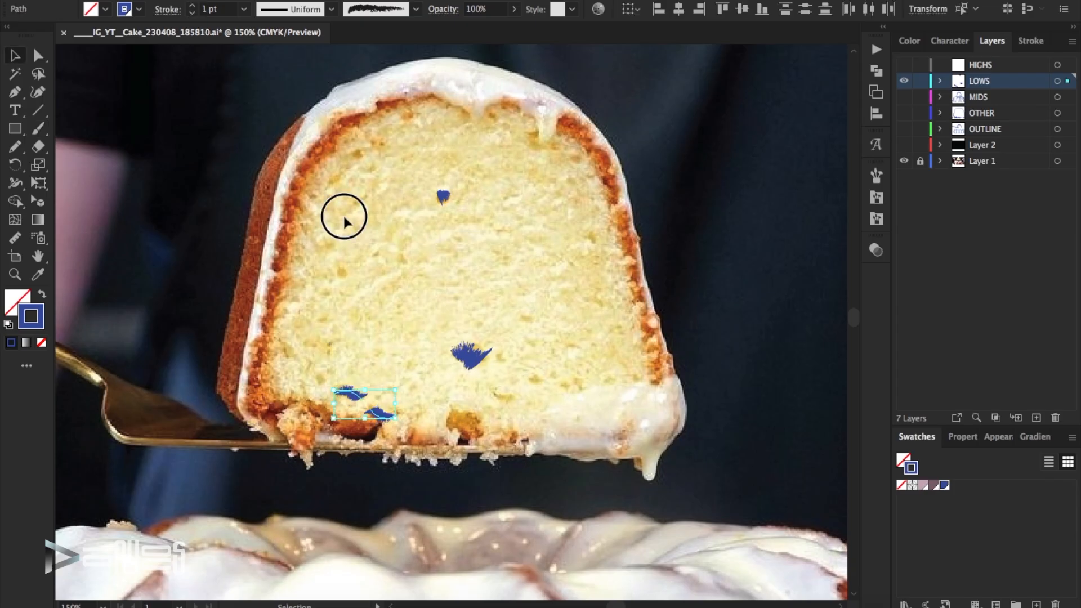
pyautogui.click(343, 214)
# Step: Paint the scattered small air holes around the left, top and right of the slice's crumb at 1 pt
pyautogui.press('b')
pyautogui.moveTo(347, 160); pyautogui.dragTo(359, 160)
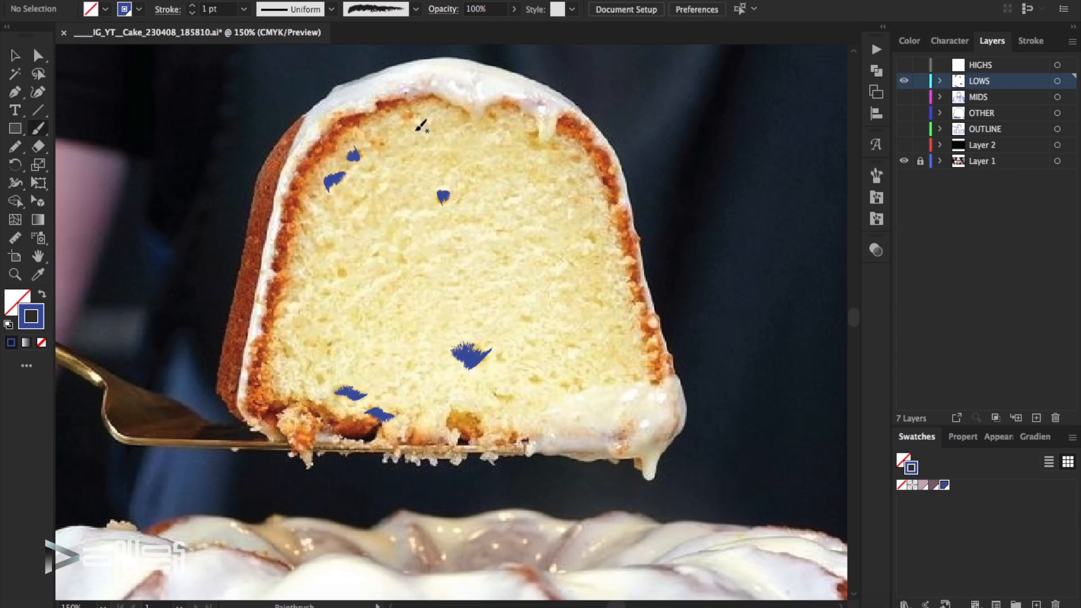
pyautogui.moveTo(416, 110); pyautogui.dragTo(404, 121)
pyautogui.moveTo(292, 347); pyautogui.dragTo(285, 360)
pyautogui.moveTo(535, 373); pyautogui.dragTo(529, 388)
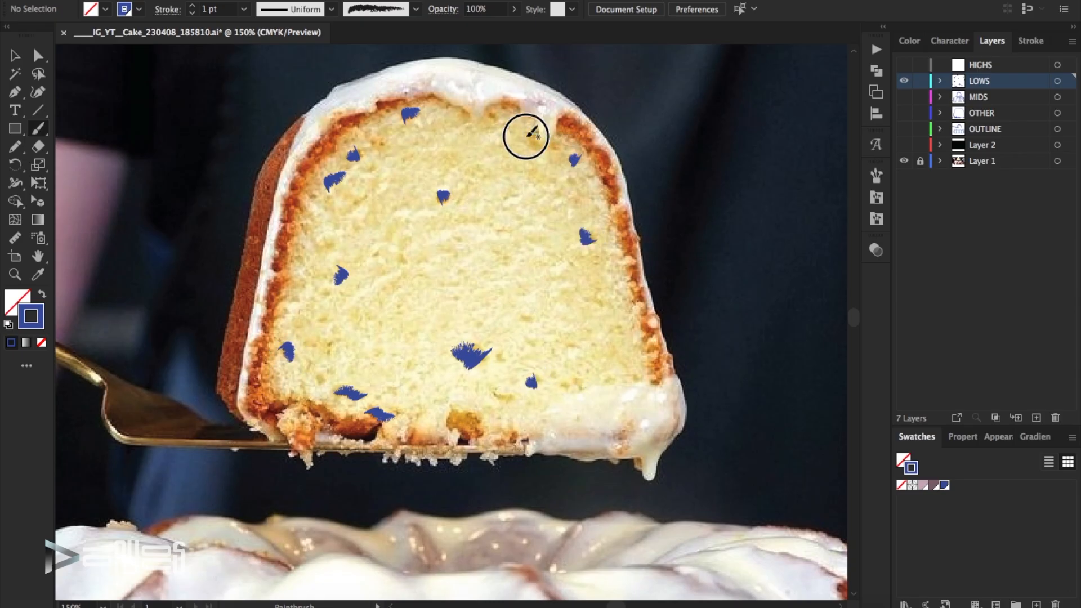
# Step: Outline the orange hole at the slice's base and paint the small dark spots in and beside it
pyautogui.scroll(-5, 498, 319)
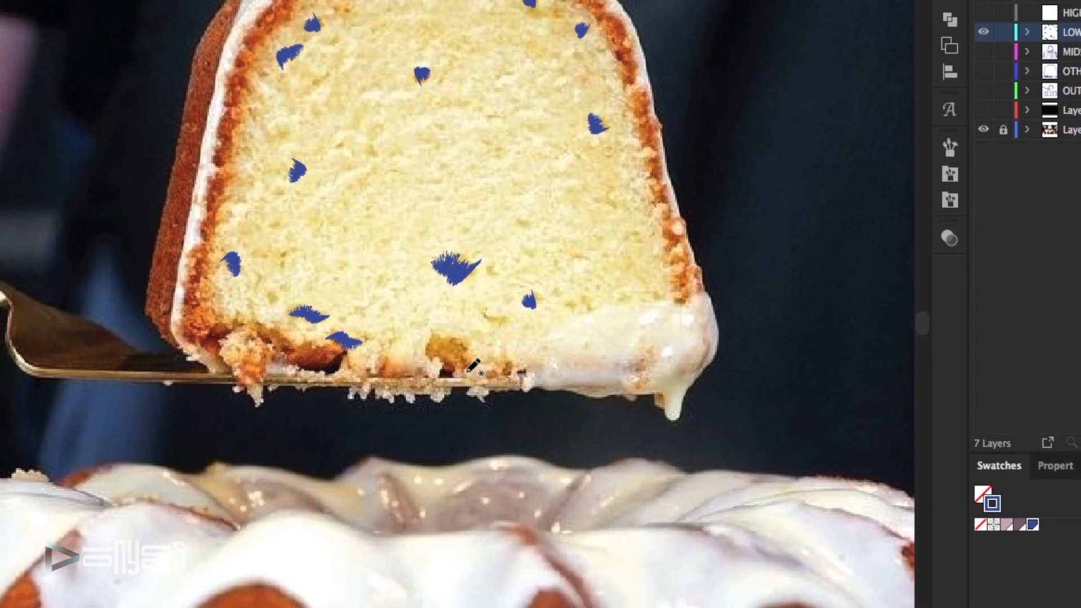
pyautogui.moveTo(467, 350)
pyautogui.mouseDown()
pyautogui.moveTo(428, 343)
pyautogui.moveTo(426, 356)
pyautogui.moveTo(465, 374)
pyautogui.mouseUp()
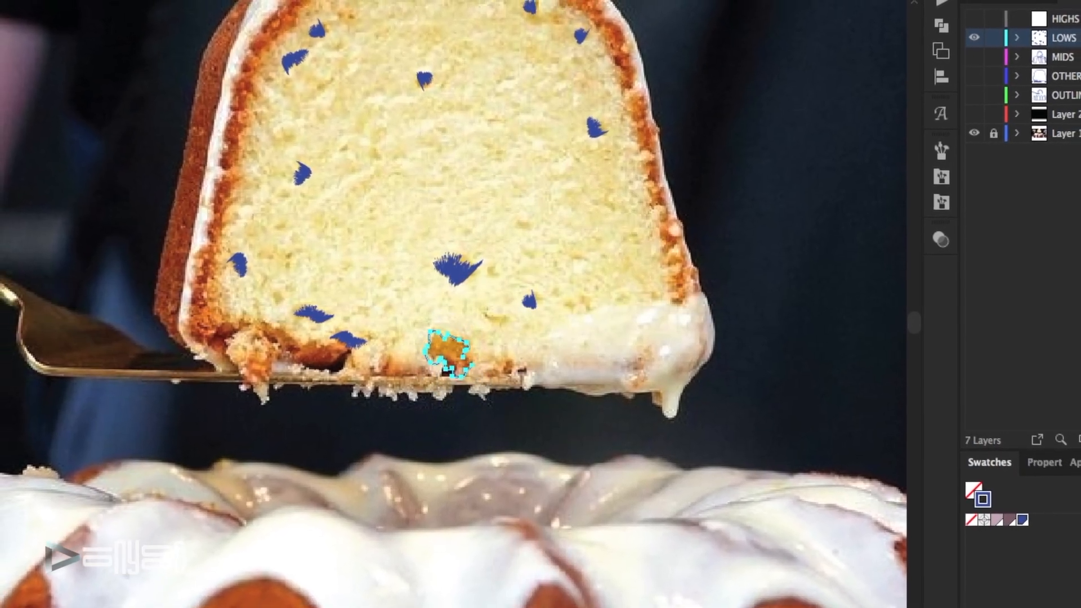
pyautogui.click(452, 213)
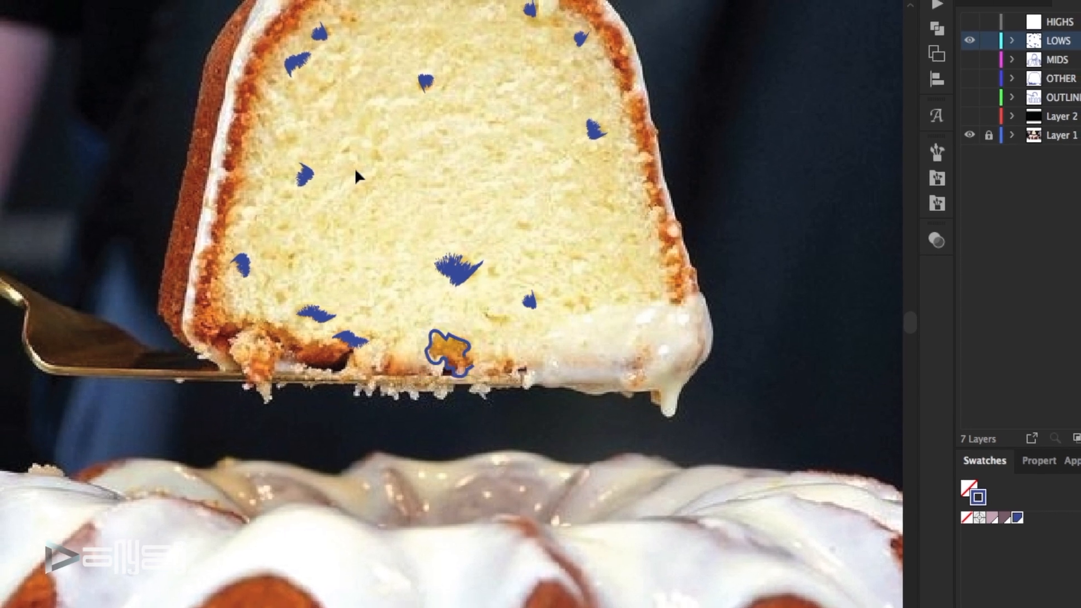
pyautogui.moveTo(524, 365); pyautogui.dragTo(520, 378)
pyautogui.moveTo(511, 362)
pyautogui.mouseDown()
pyautogui.moveTo(492, 376)
pyautogui.moveTo(457, 372)
pyautogui.mouseUp()
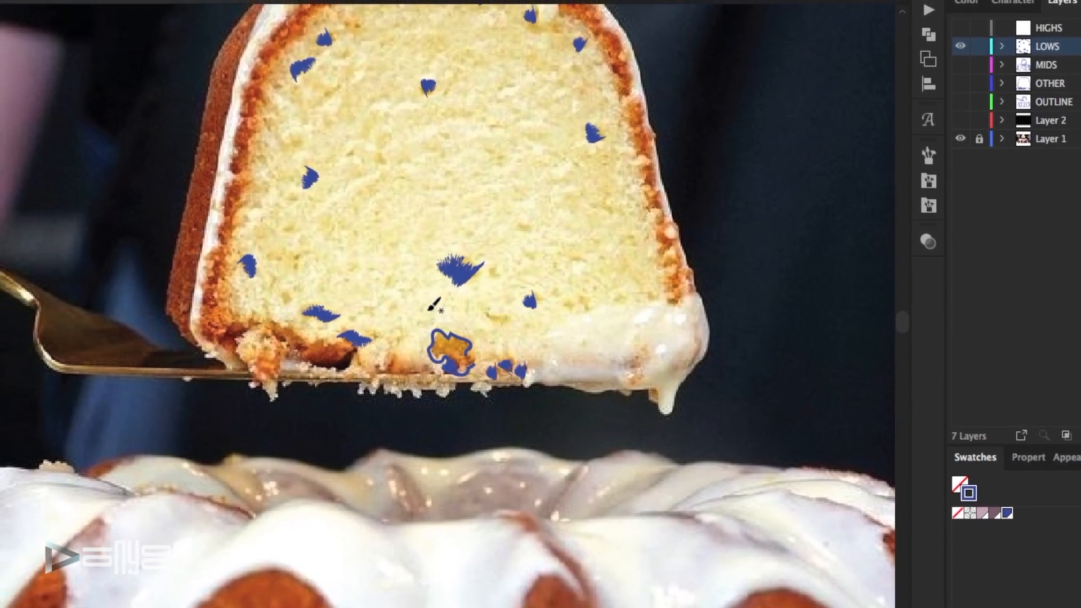
# Step: Paint the dark patch under the slice's lower left crust and the small spot beside it, and save the file
pyautogui.moveTo(352, 345)
pyautogui.mouseDown()
pyautogui.moveTo(341, 360)
pyautogui.moveTo(309, 355)
pyautogui.moveTo(339, 359)
pyautogui.mouseUp()
pyautogui.moveTo(231, 314); pyautogui.dragTo(249, 323)
pyautogui.click(241, 327)
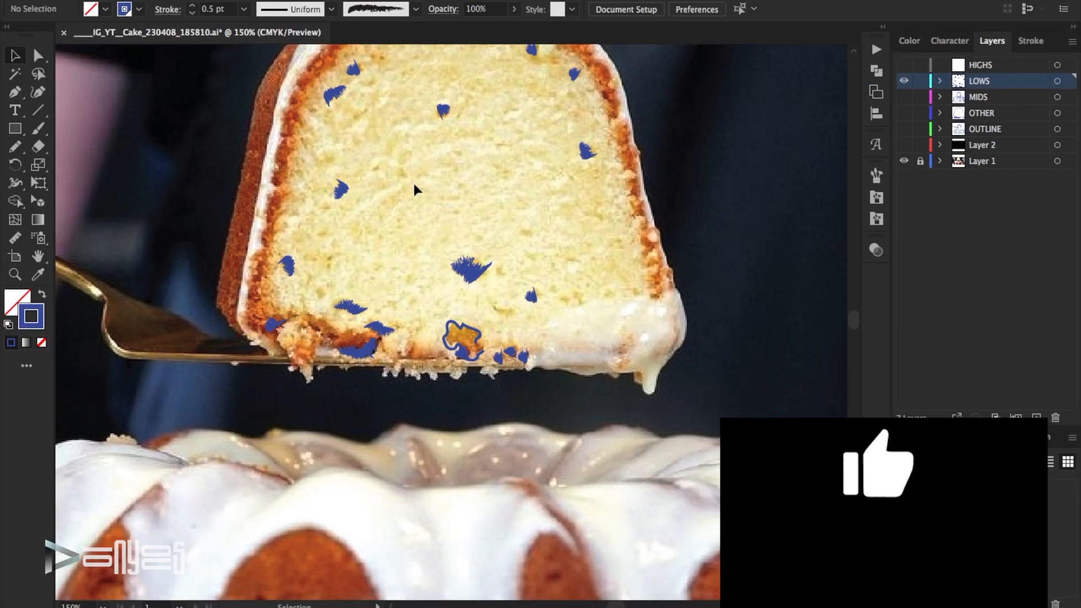
pyautogui.scroll(-5, 408, 168)
pyautogui.scroll(-2, 414, 186)
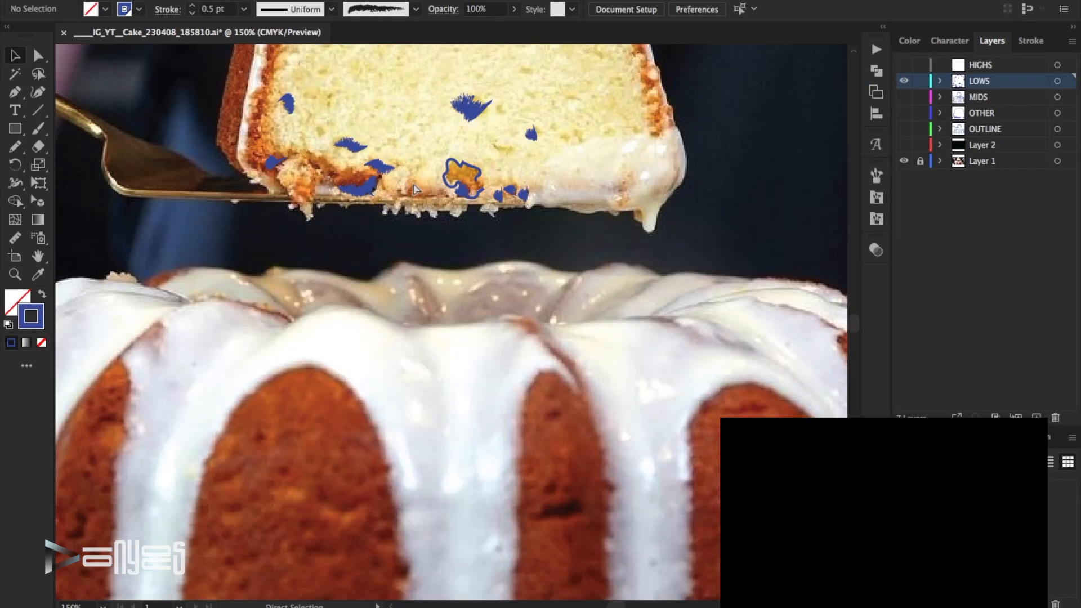
pyautogui.hotkey('ctrl', 's')
# Step: Paint thin curved fold lines across the whole cake's upper left icing with the smooth tapered brush
pyautogui.click(38, 128)
pyautogui.click(876, 176)
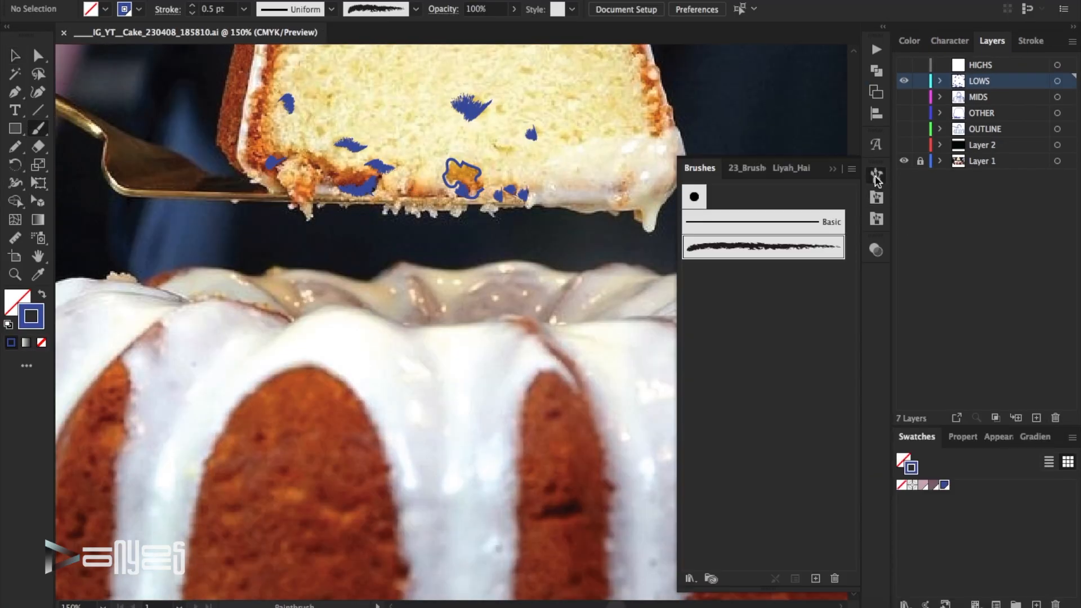
pyautogui.click(745, 168)
pyautogui.click(784, 248)
pyautogui.moveTo(297, 319)
pyautogui.mouseDown()
pyautogui.moveTo(240, 302)
pyautogui.moveTo(129, 299)
pyautogui.moveTo(75, 278)
pyautogui.mouseUp()
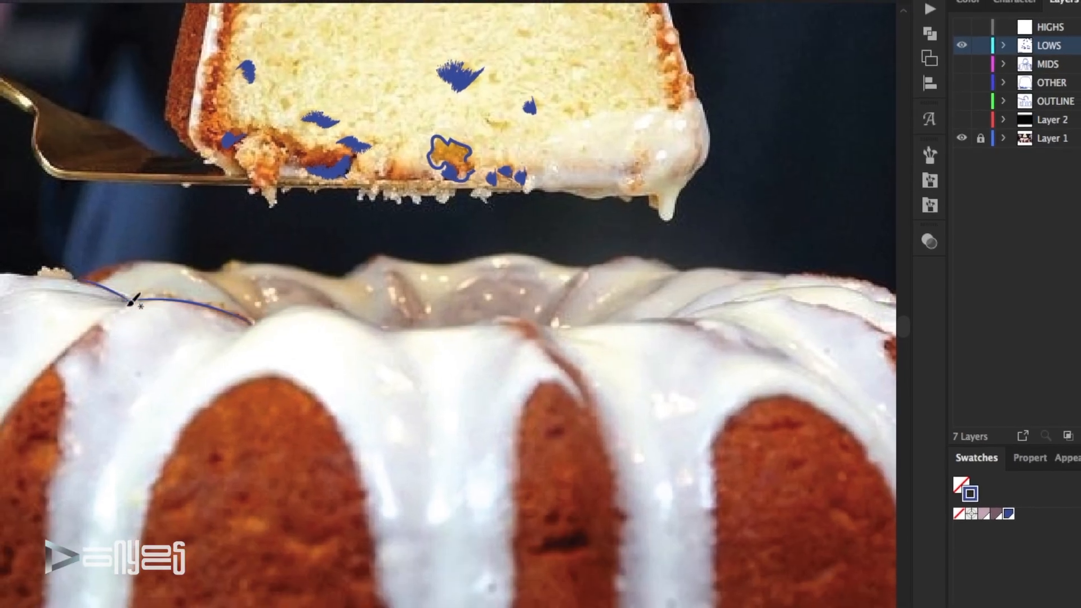
pyautogui.moveTo(127, 301); pyautogui.dragTo(34, 290)
pyautogui.click(223, 306)
# Step: Thicken the fold lines on the upper left icing, setting the long one to 2 pt
pyautogui.click(142, 178)
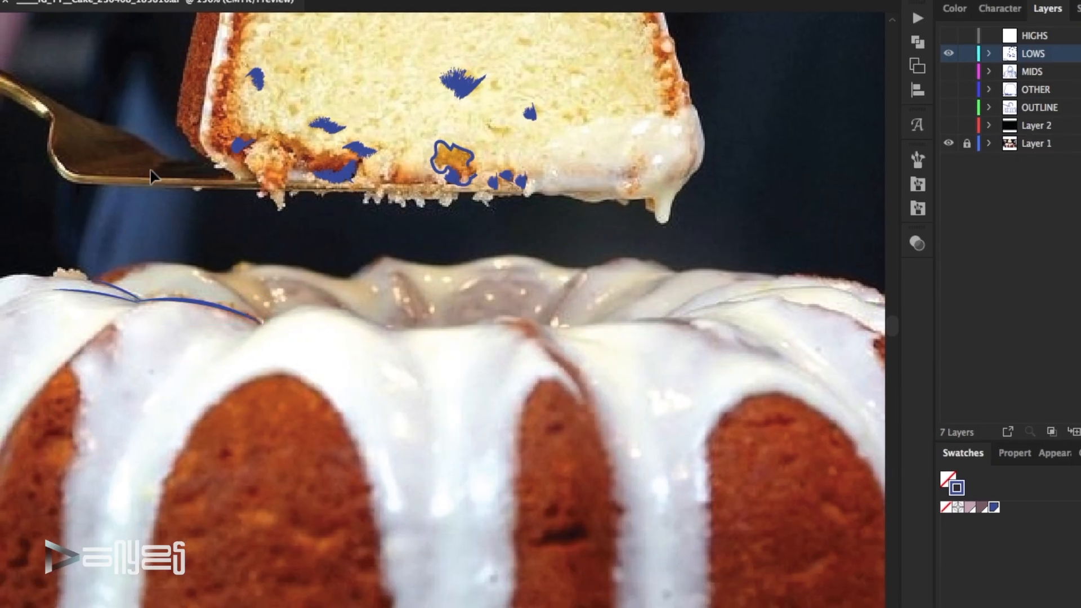
pyautogui.click(113, 285)
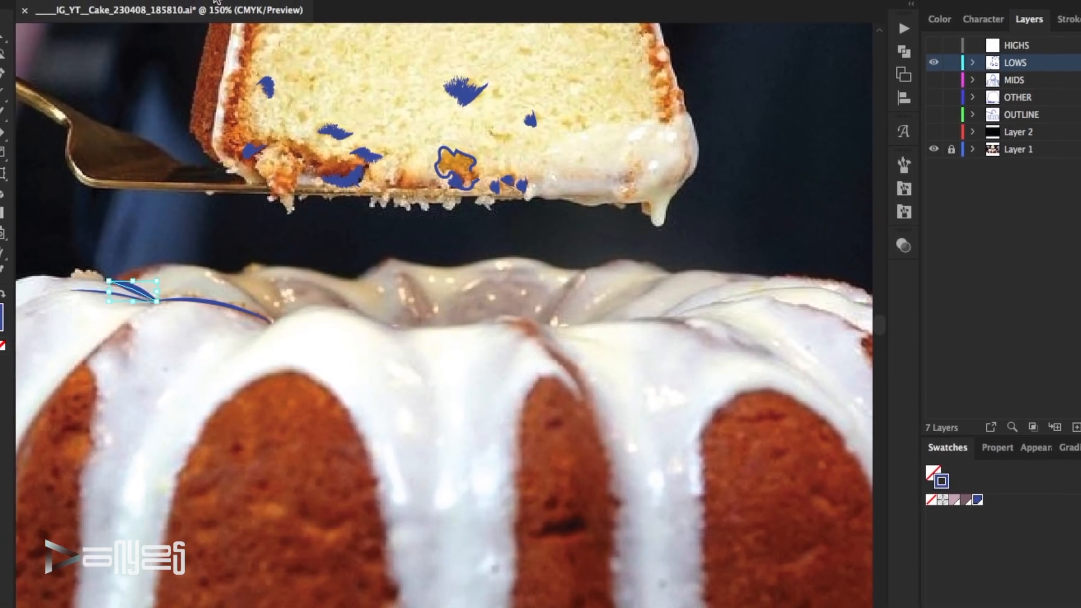
pyautogui.click(224, 242)
pyautogui.click(225, 303)
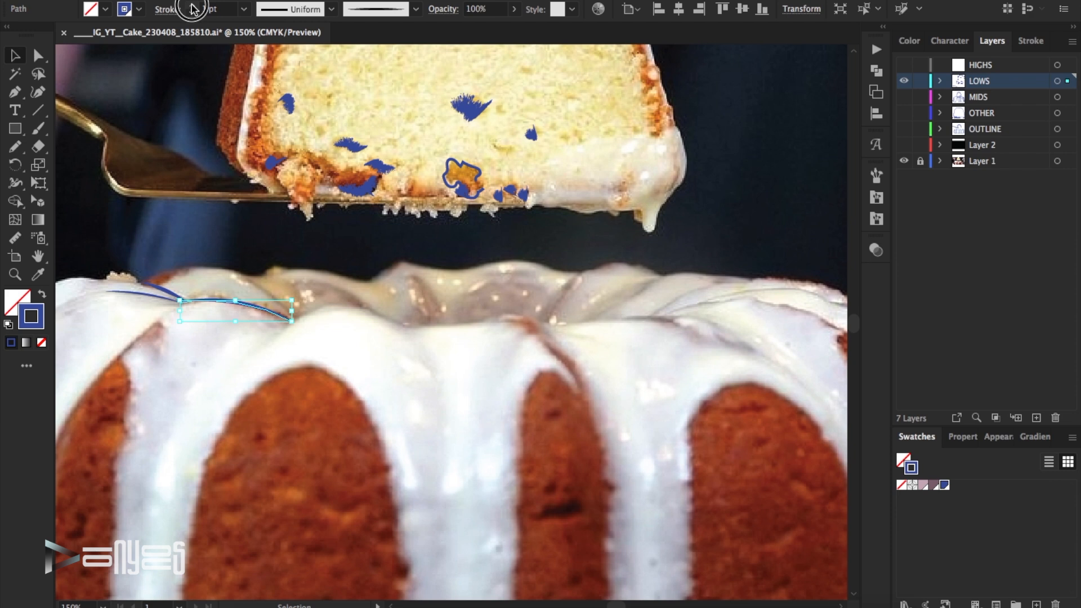
pyautogui.click(193, 6)
pyautogui.click(239, 261)
pyautogui.click(254, 305)
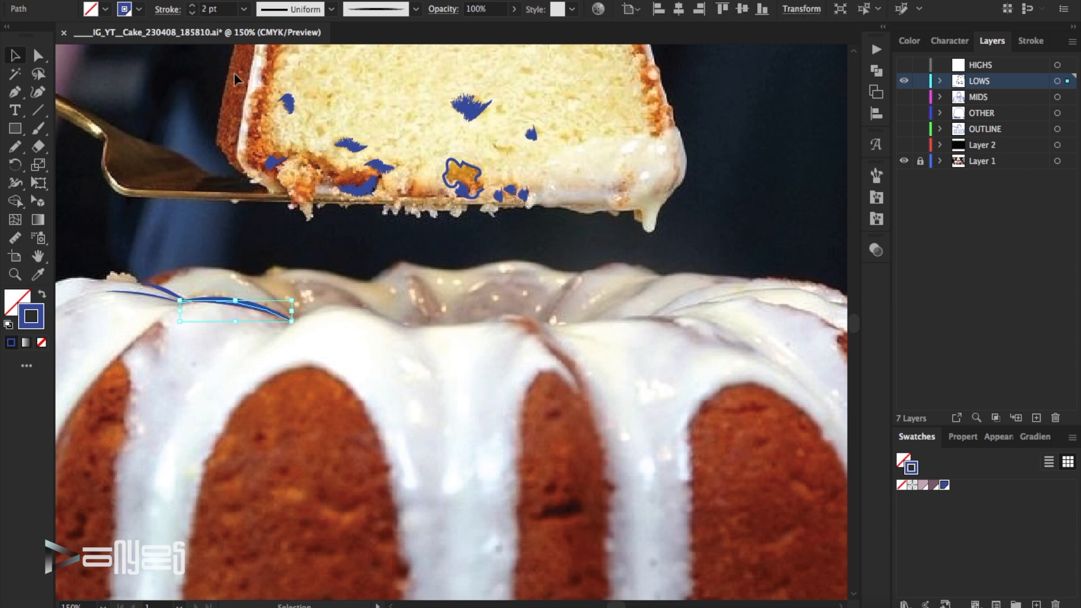
pyautogui.click(193, 197)
# Step: Paint the dark fold above the narrow centre crust section and tapered shadow lines inside the cake's ring at 2 pt
pyautogui.moveTo(550, 335); pyautogui.dragTo(549, 336)
pyautogui.moveTo(580, 391); pyautogui.dragTo(558, 355)
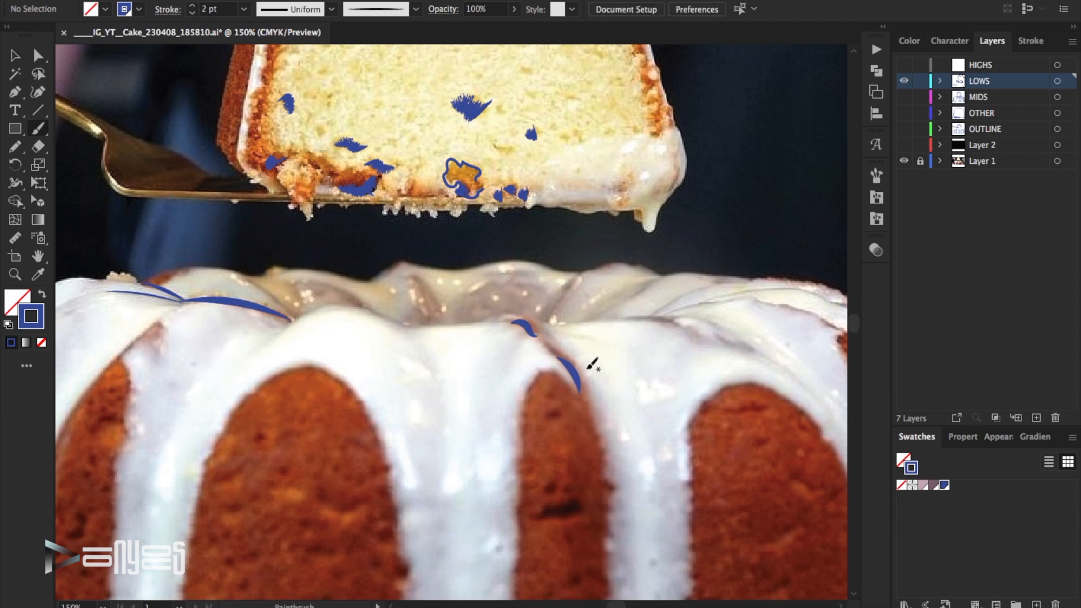
pyautogui.moveTo(585, 390); pyautogui.dragTo(553, 351)
pyautogui.moveTo(581, 389); pyautogui.dragTo(543, 344)
pyautogui.moveTo(440, 319); pyautogui.dragTo(415, 276)
pyautogui.moveTo(363, 307)
pyautogui.mouseDown()
pyautogui.moveTo(311, 280)
pyautogui.moveTo(294, 315)
pyautogui.moveTo(249, 287)
pyautogui.moveTo(245, 271)
pyautogui.moveTo(291, 282)
pyautogui.mouseUp()
# Step: Change the two middle shadow lines inside the ring to the rough brush with a 1 pt stroke
pyautogui.click(16, 55)
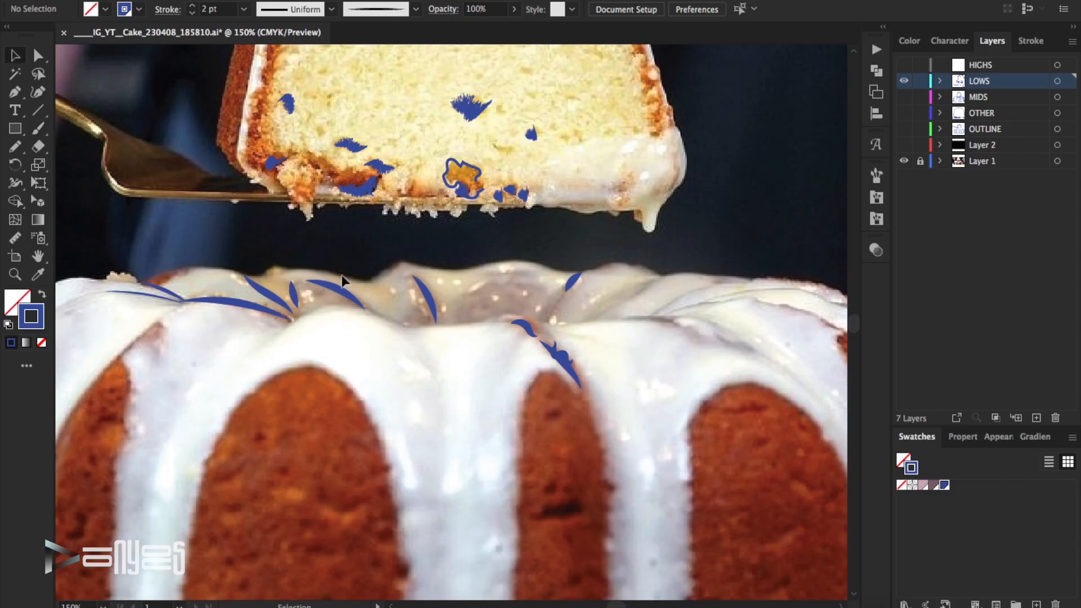
pyautogui.click(341, 284)
pyautogui.click(416, 9)
pyautogui.click(337, 82)
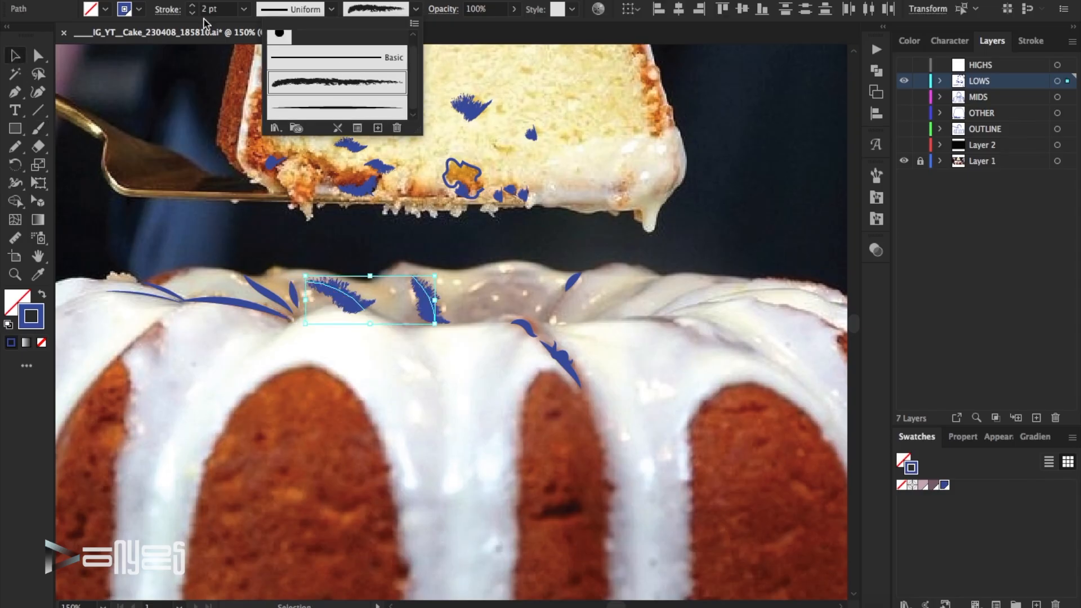
pyautogui.click(192, 14)
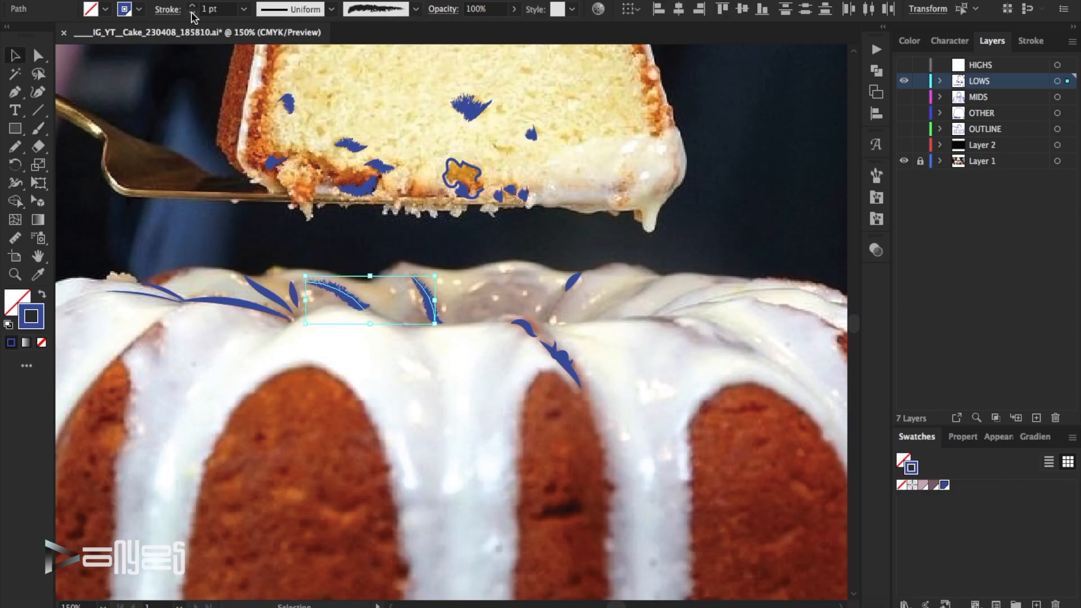
pyautogui.click(730, 204)
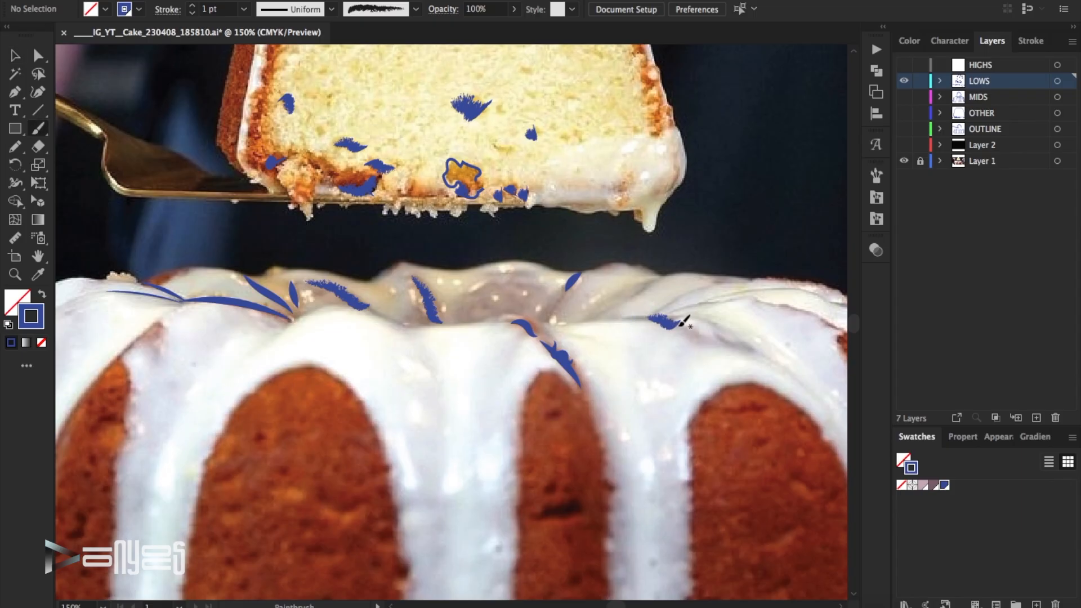
# Step: Paint a short rough shadow on the icing right of the ring's opening and set it to 0.75 pt
pyautogui.moveTo(666, 319); pyautogui.dragTo(629, 320)
pyautogui.click(649, 319)
pyautogui.click(191, 14)
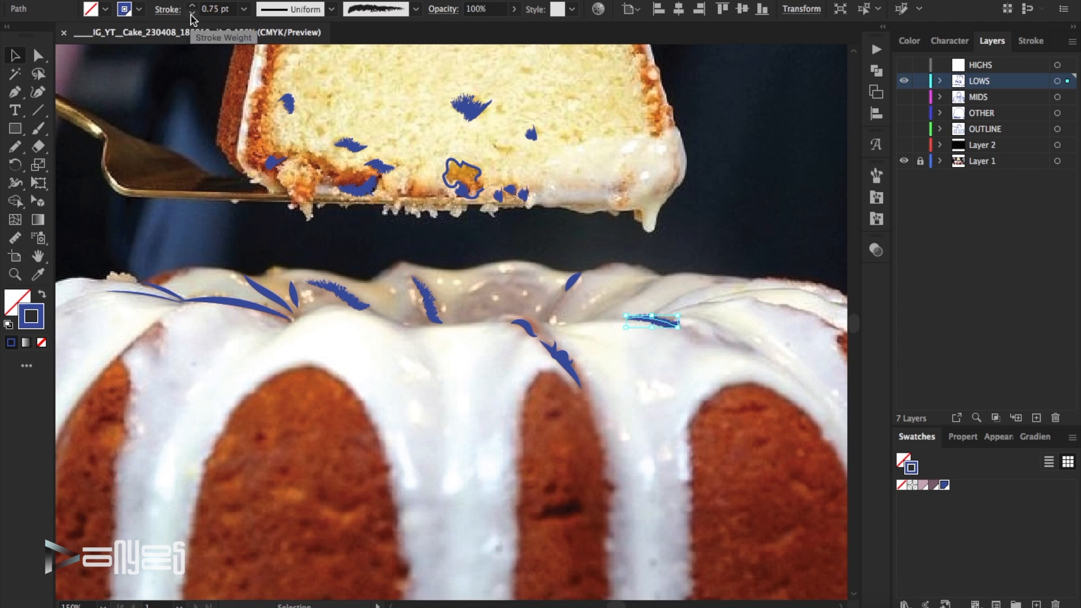
pyautogui.click(328, 64)
# Step: Paint the fold lines on the upper right icing with the tapered brush at 0.75 pt
pyautogui.click(415, 9)
pyautogui.click(367, 107)
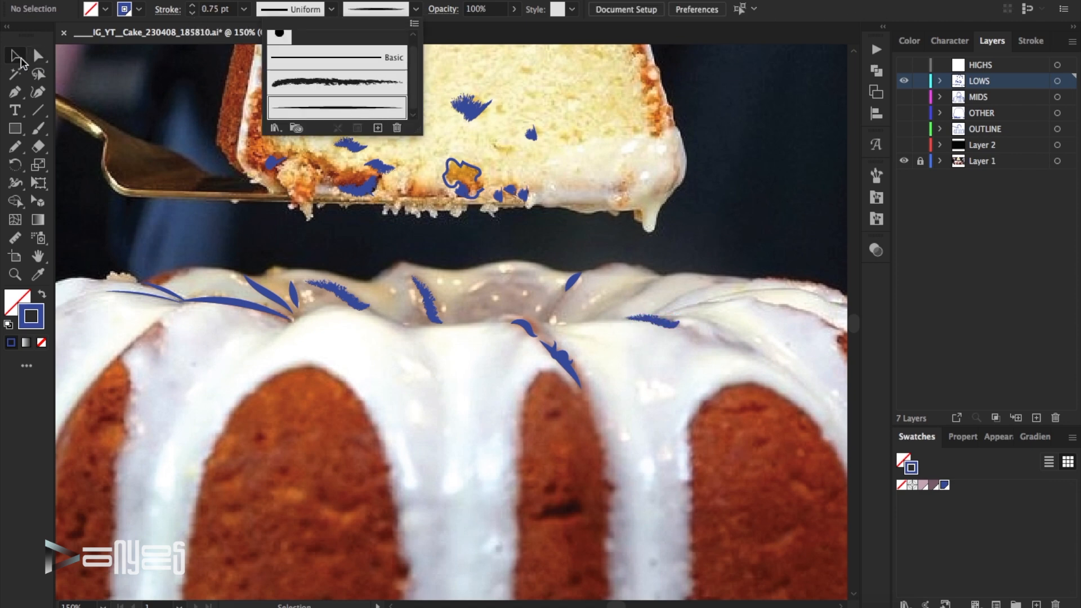
pyautogui.moveTo(728, 279)
pyautogui.mouseDown()
pyautogui.moveTo(656, 311)
pyautogui.moveTo(723, 302)
pyautogui.moveTo(668, 309)
pyautogui.mouseUp()
pyautogui.moveTo(794, 287); pyautogui.dragTo(735, 291)
pyautogui.moveTo(753, 349)
pyautogui.mouseDown()
pyautogui.moveTo(711, 333)
pyautogui.moveTo(724, 329)
pyautogui.moveTo(692, 322)
pyautogui.moveTo(686, 339)
pyautogui.moveTo(707, 347)
pyautogui.moveTo(676, 325)
pyautogui.mouseUp()
pyautogui.moveTo(658, 276)
pyautogui.mouseDown()
pyautogui.moveTo(608, 297)
pyautogui.moveTo(608, 312)
pyautogui.mouseUp()
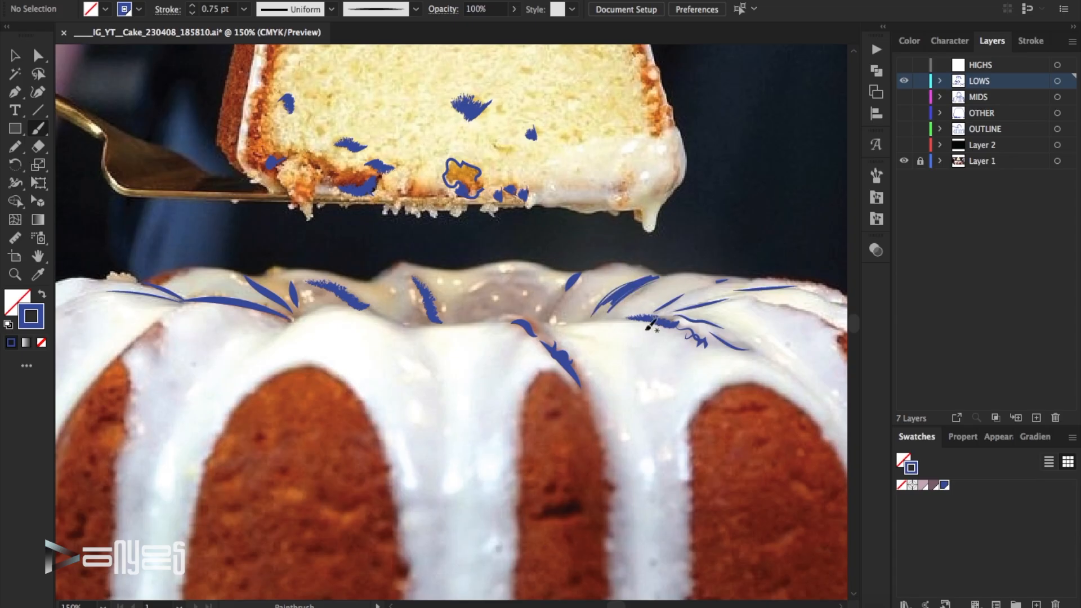
# Step: Outline the large shaded hollow at the back of the ring's opening and join the path's ends
pyautogui.moveTo(613, 605); pyautogui.dragTo(619, 606)
pyautogui.moveTo(633, 328); pyautogui.dragTo(555, 296)
pyautogui.moveTo(654, 304); pyautogui.dragTo(599, 287)
pyautogui.moveTo(497, 275); pyautogui.dragTo(480, 283)
pyautogui.moveTo(643, 432); pyautogui.dragTo(576, 377)
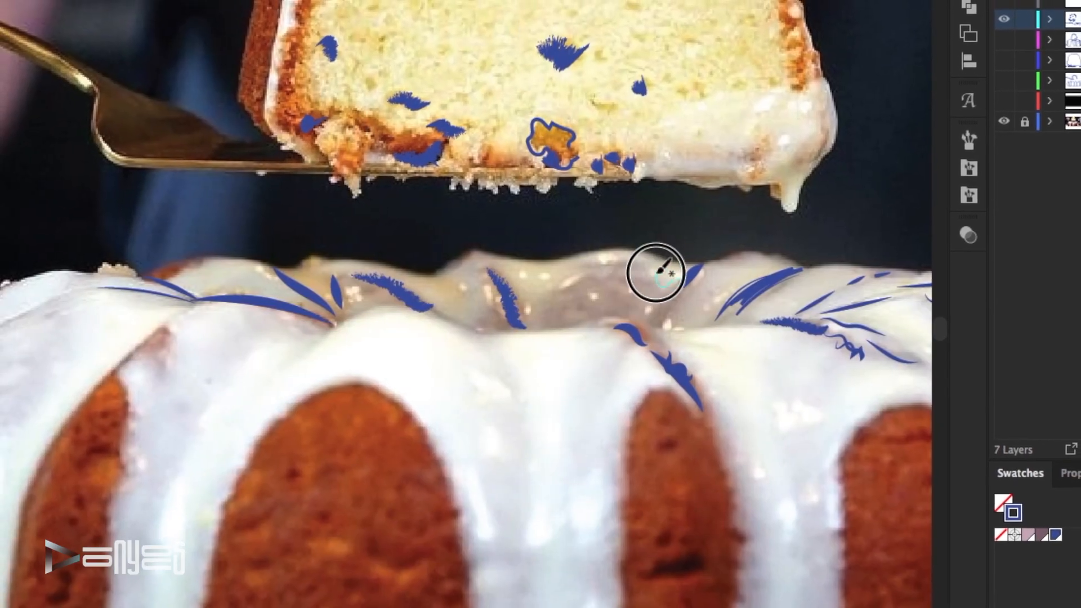
pyautogui.moveTo(656, 272)
pyautogui.mouseDown()
pyautogui.moveTo(604, 260)
pyautogui.moveTo(561, 270)
pyautogui.moveTo(544, 329)
pyautogui.moveTo(610, 313)
pyautogui.moveTo(635, 321)
pyautogui.moveTo(675, 273)
pyautogui.mouseUp()
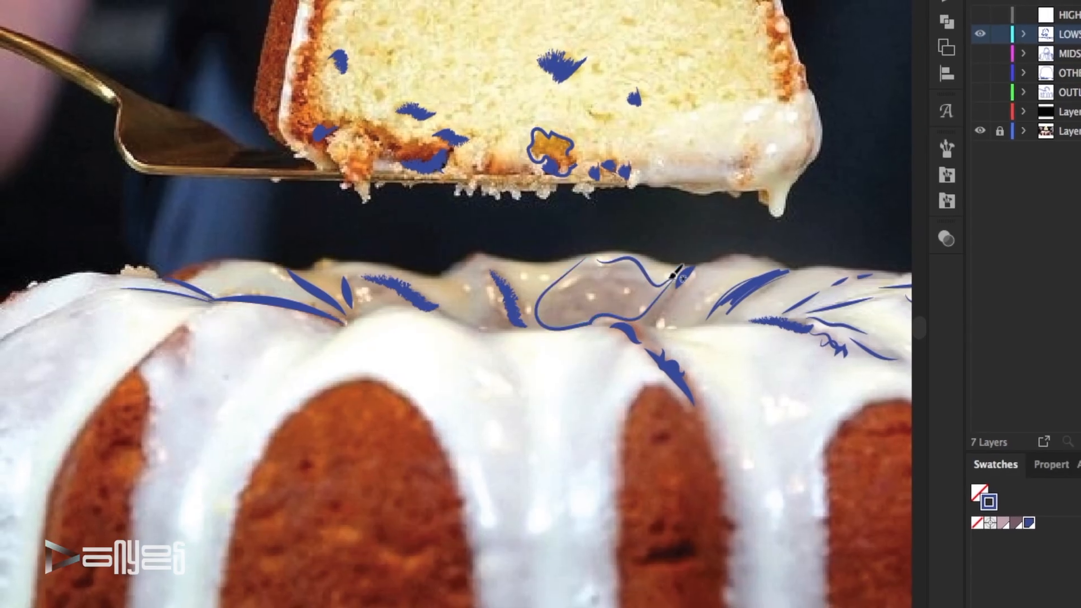
pyautogui.press('v')
pyautogui.click(570, 276)
pyautogui.press('super+j')
pyautogui.press('super+shift+a')
pyautogui.press('b')
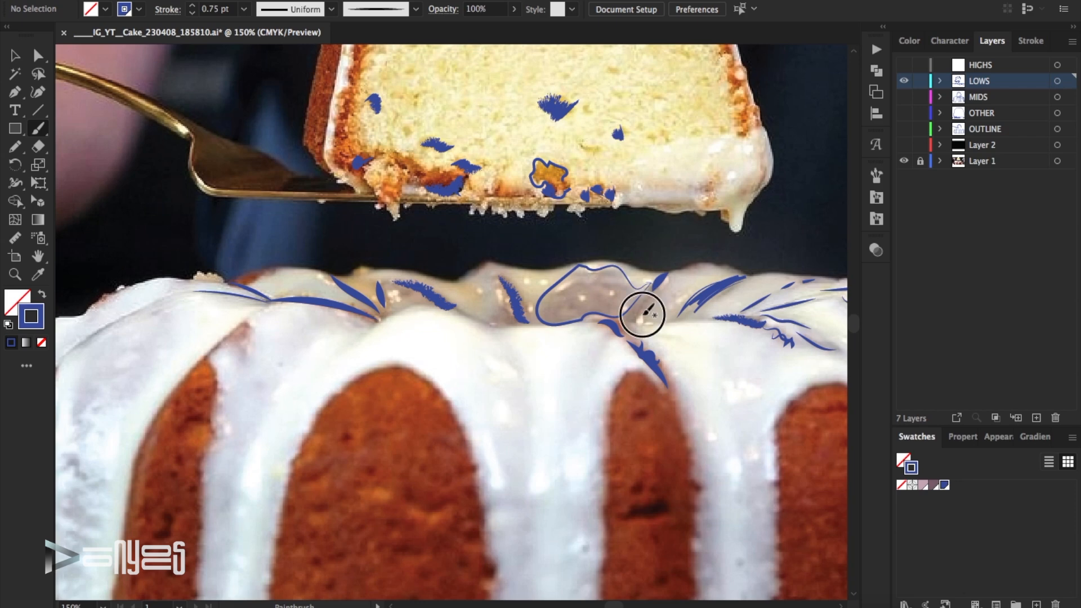
# Step: Outline the small shaded area right of the large hollow and the long shaded area on the ring's left inner wall
pyautogui.moveTo(656, 284); pyautogui.dragTo(637, 317)
pyautogui.moveTo(399, 277)
pyautogui.mouseDown()
pyautogui.moveTo(366, 270)
pyautogui.moveTo(340, 277)
pyautogui.moveTo(366, 303)
pyautogui.moveTo(392, 307)
pyautogui.moveTo(463, 306)
pyautogui.moveTo(480, 290)
pyautogui.moveTo(407, 272)
pyautogui.moveTo(415, 292)
pyautogui.moveTo(384, 277)
pyautogui.mouseUp()
pyautogui.click(477, 309)
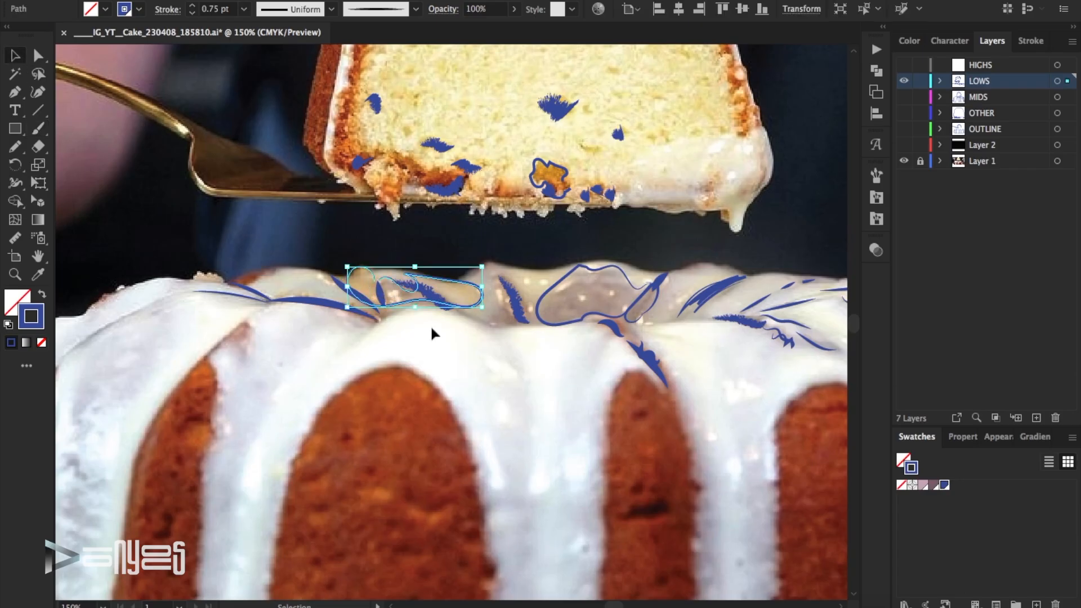
pyautogui.scroll(-3, 430, 324)
pyautogui.click(417, 334)
# Step: Paint a curved fold line on the icing's far left shoulder and adjust its lower end anchor
pyautogui.hscroll(-5, 612, 604)
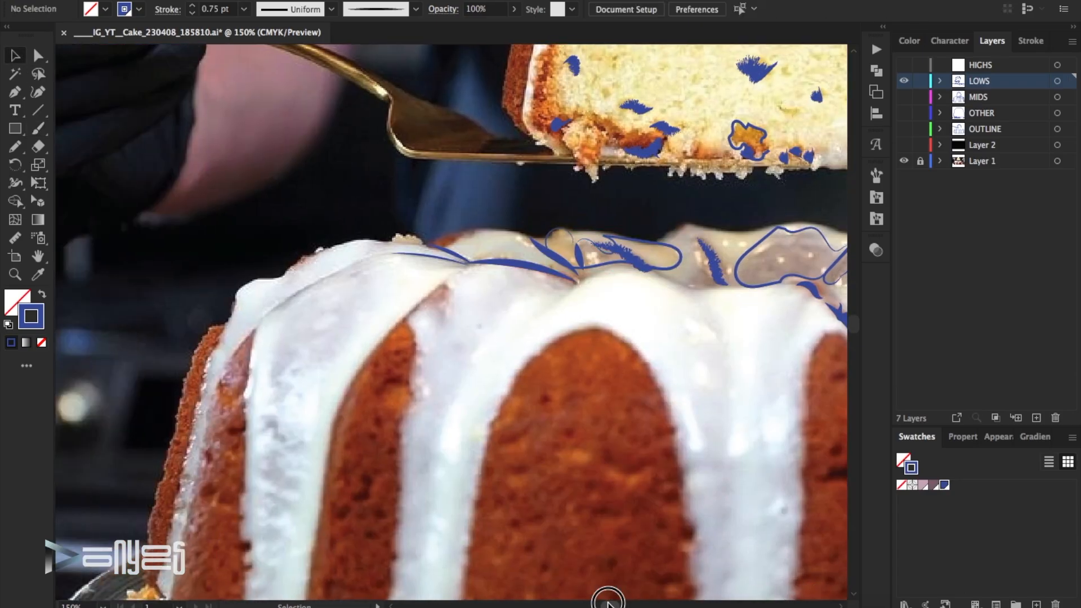
pyautogui.press('b')
pyautogui.moveTo(331, 307); pyautogui.dragTo(427, 263)
pyautogui.click(34, 55)
pyautogui.moveTo(367, 352); pyautogui.dragTo(284, 276)
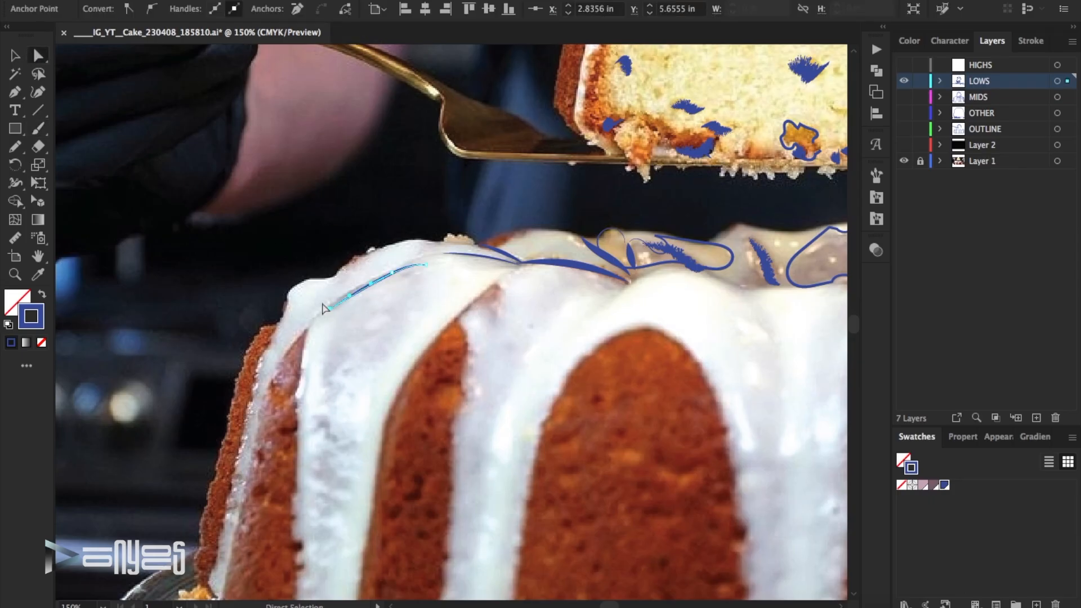
# Step: Apply the rough brush to the far left shoulder line and set its stroke to 0.5 pt
pyautogui.click(17, 56)
pyautogui.click(877, 175)
pyautogui.click(764, 251)
pyautogui.click(464, 301)
pyautogui.click(416, 266)
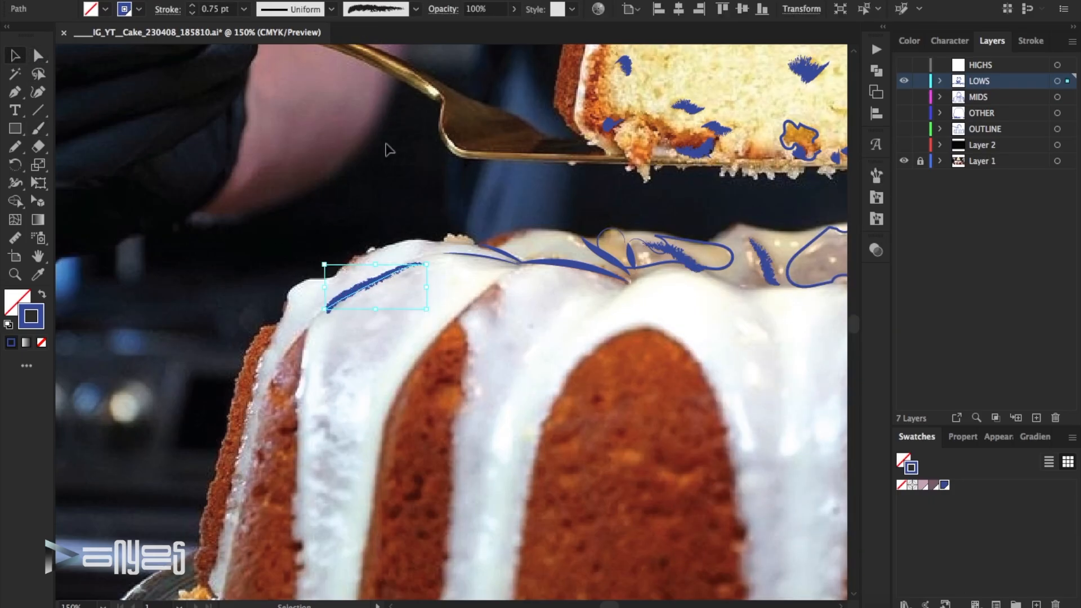
pyautogui.click(331, 208)
# Step: Paint a small dark spot at the right edge of the leftmost crust section and set the stroke to 1 pt
pyautogui.scroll(-5, 328, 205)
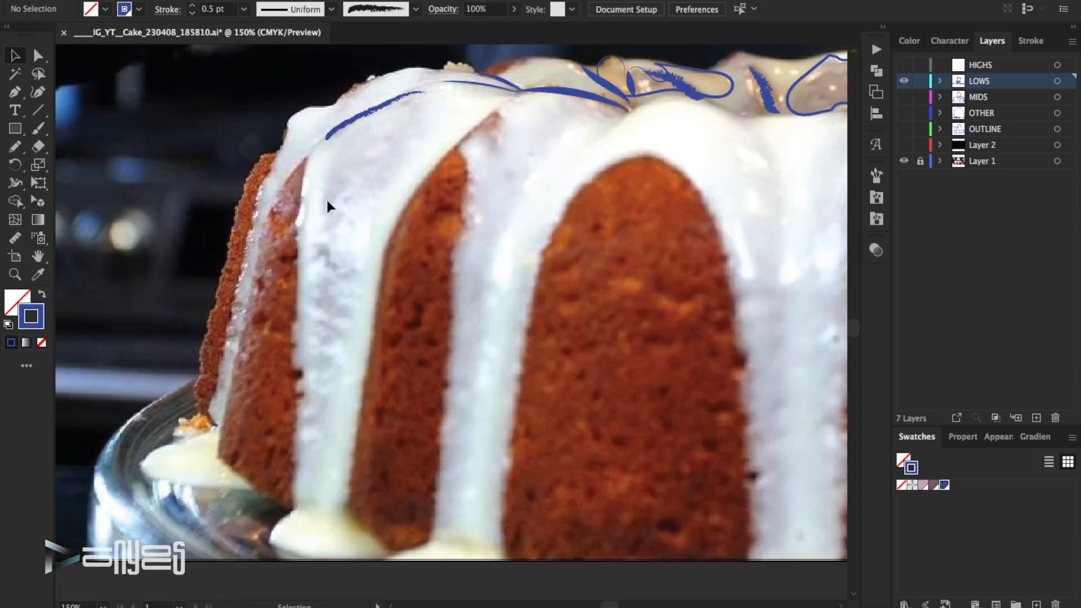
pyautogui.moveTo(304, 373); pyautogui.dragTo(289, 376)
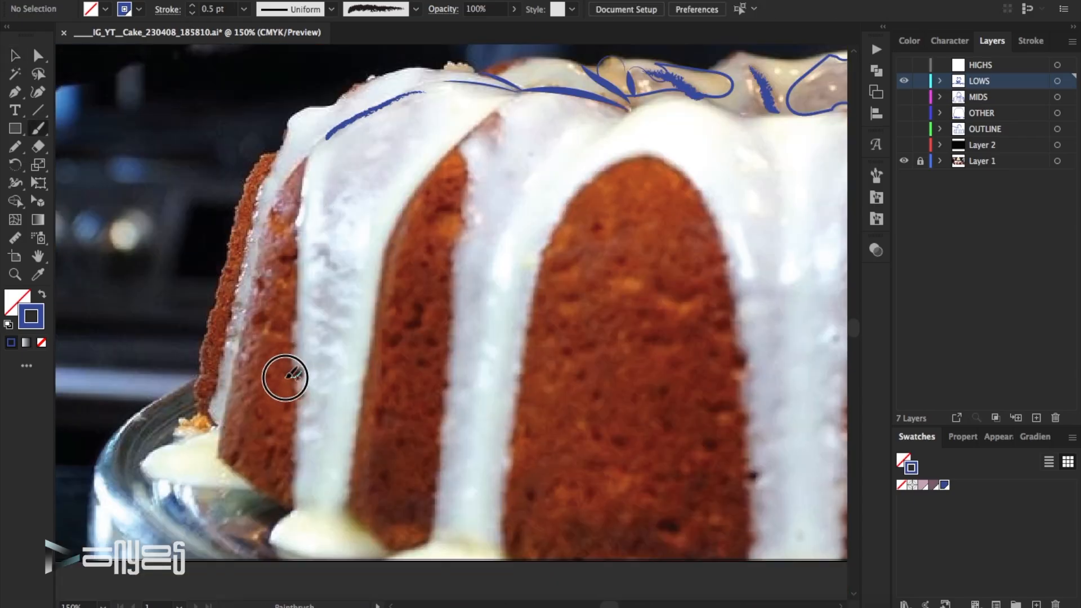
pyautogui.moveTo(232, 324); pyautogui.dragTo(231, 323)
pyautogui.click(192, 6)
pyautogui.click(269, 194)
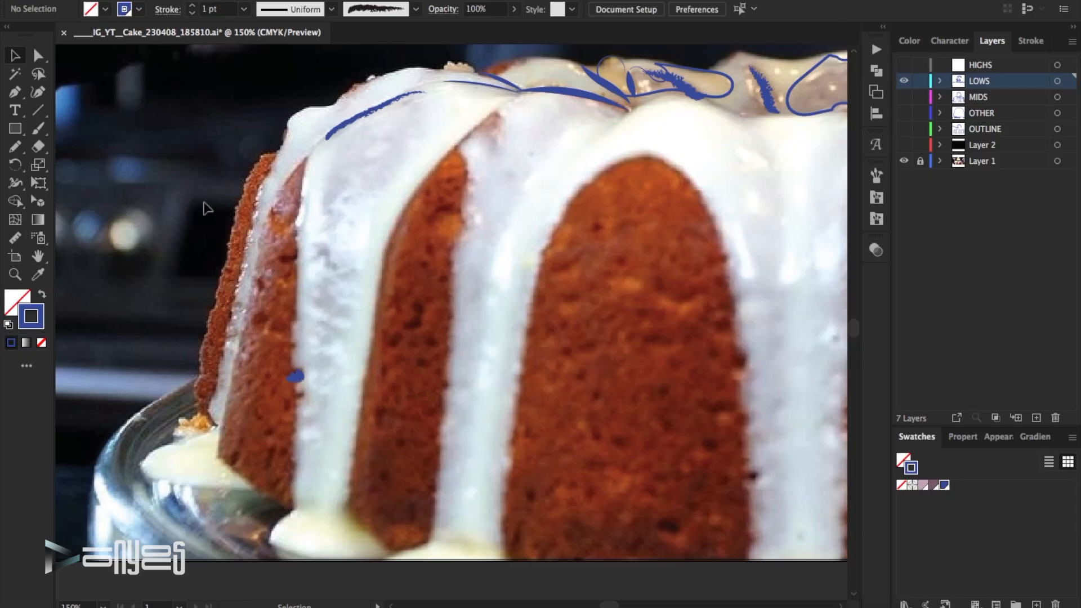
# Step: Paint scattered small dark holes across the left, second and large crust sections at 1 pt, and save the file
pyautogui.moveTo(684, 536); pyautogui.dragTo(659, 520)
pyautogui.moveTo(421, 300); pyautogui.dragTo(410, 333)
pyautogui.moveTo(290, 257); pyautogui.dragTo(286, 262)
pyautogui.moveTo(265, 315); pyautogui.dragTo(248, 333)
pyautogui.moveTo(245, 437)
pyautogui.mouseDown()
pyautogui.moveTo(242, 463)
pyautogui.moveTo(266, 468)
pyautogui.mouseUp()
pyautogui.moveTo(527, 494)
pyautogui.mouseDown()
pyautogui.moveTo(538, 517)
pyautogui.moveTo(515, 551)
pyautogui.mouseUp()
pyautogui.moveTo(641, 532); pyautogui.dragTo(635, 553)
pyautogui.moveTo(449, 202); pyautogui.dragTo(430, 220)
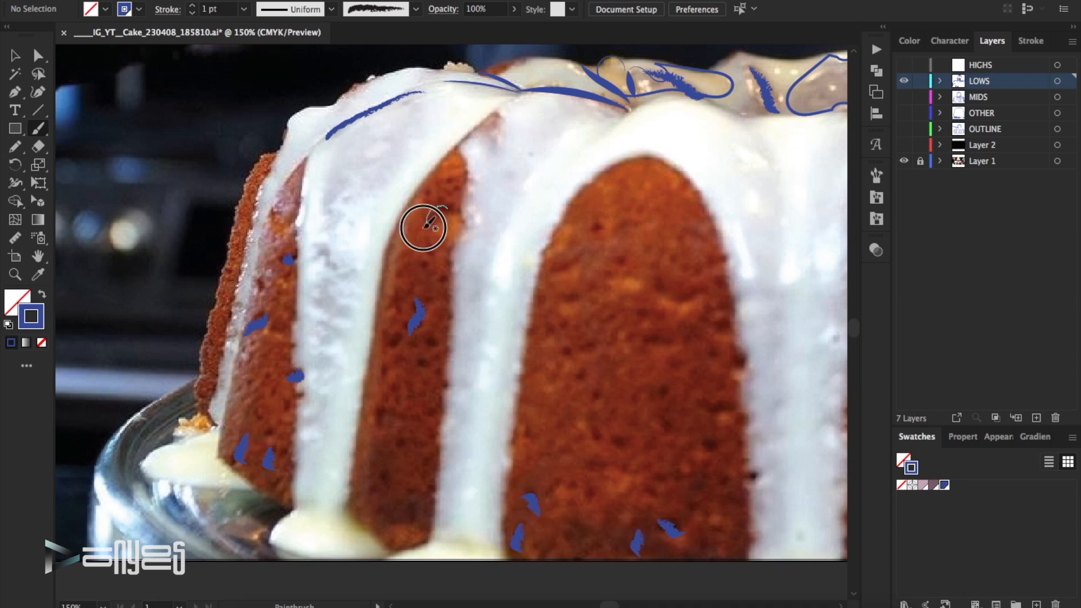
pyautogui.moveTo(715, 415)
pyautogui.mouseDown()
pyautogui.moveTo(737, 419)
pyautogui.moveTo(717, 449)
pyautogui.mouseUp()
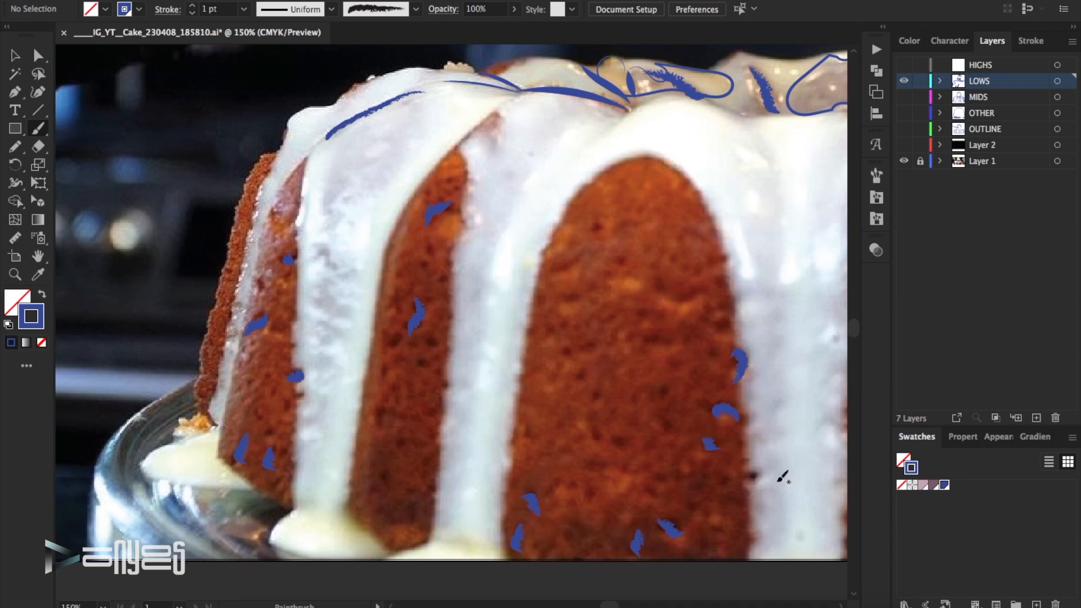
pyautogui.scroll(-2, 545, 340)
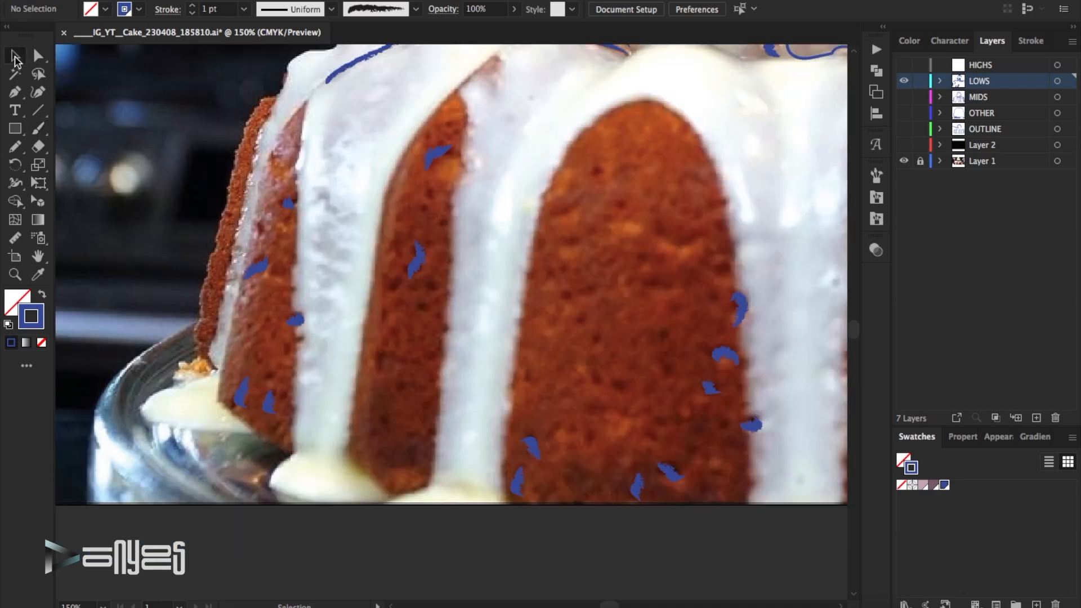
pyautogui.hotkey('ctrl', '0')
pyautogui.hotkey('ctrl', 's')
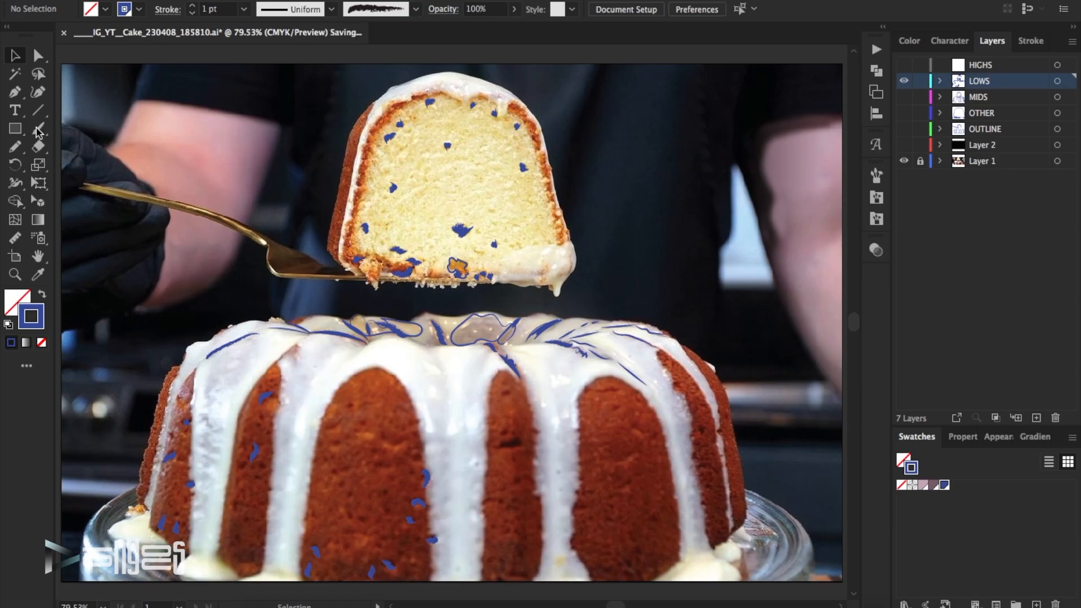
# Step: Paint the dark hole in the middle of the narrow centre crust section and set it to 2 pt
pyautogui.click(37, 131)
pyautogui.moveTo(500, 444); pyautogui.dragTo(518, 440)
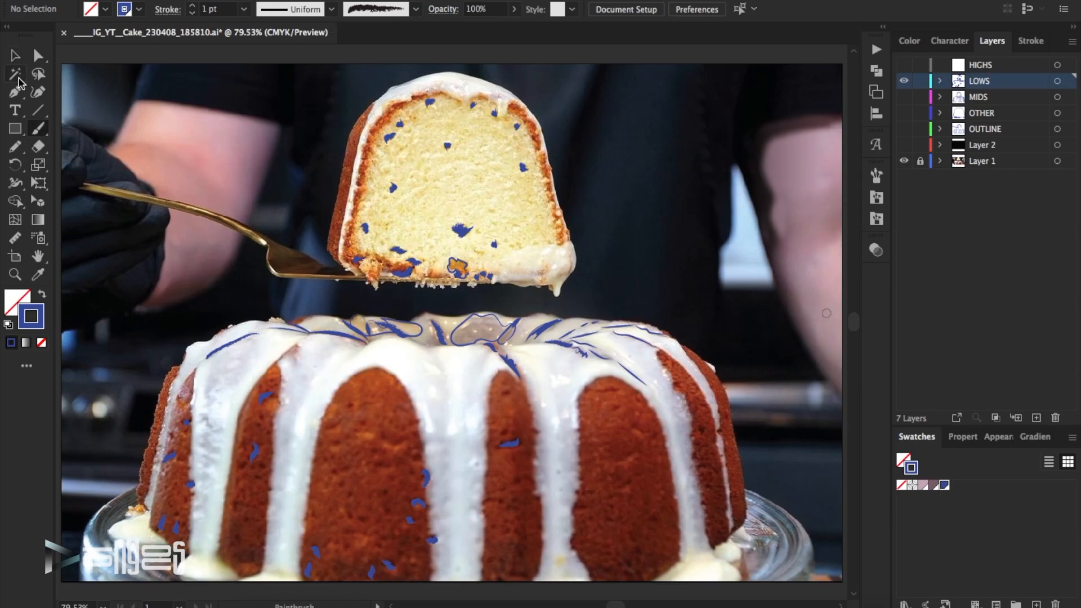
pyautogui.click(510, 443)
pyautogui.click(659, 310)
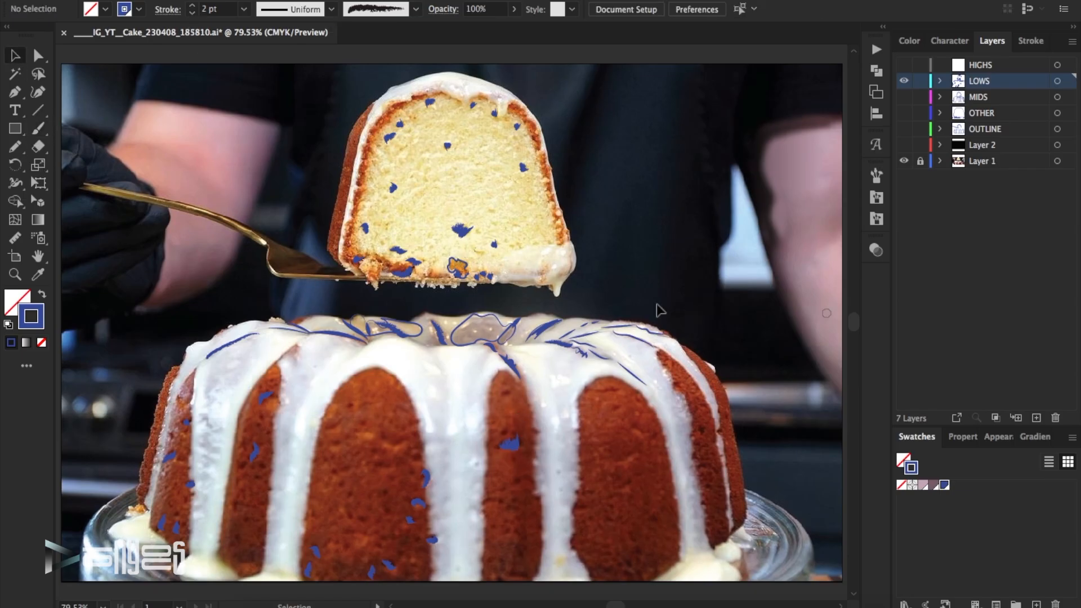
# Step: Paint smaller dark holes in the upper part of the narrow centre crust section and one in the far right section
pyautogui.click(37, 128)
pyautogui.moveTo(503, 388); pyautogui.dragTo(510, 393)
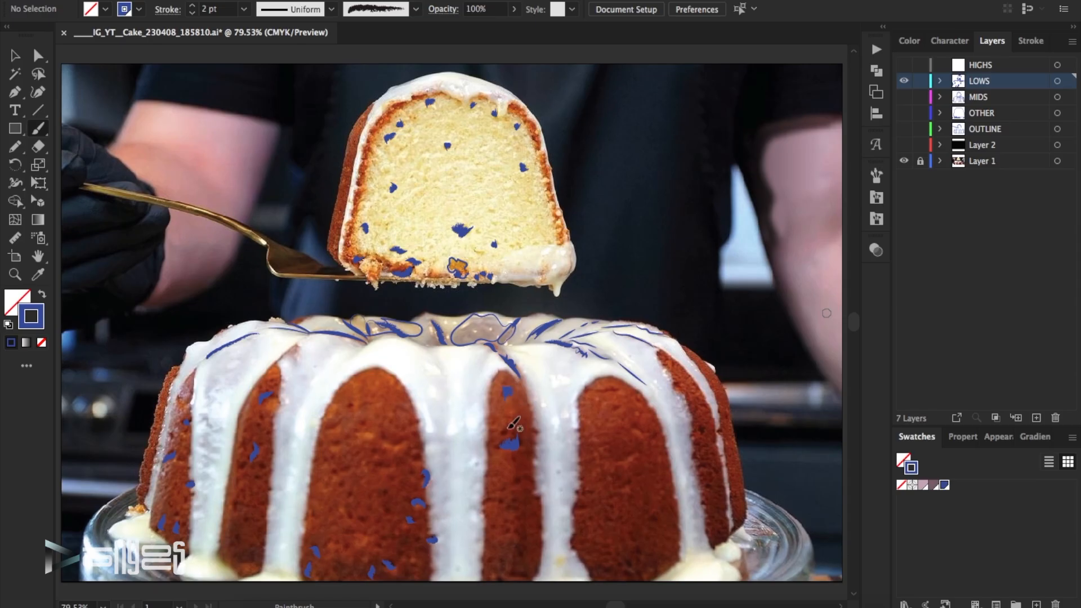
pyautogui.click(703, 427)
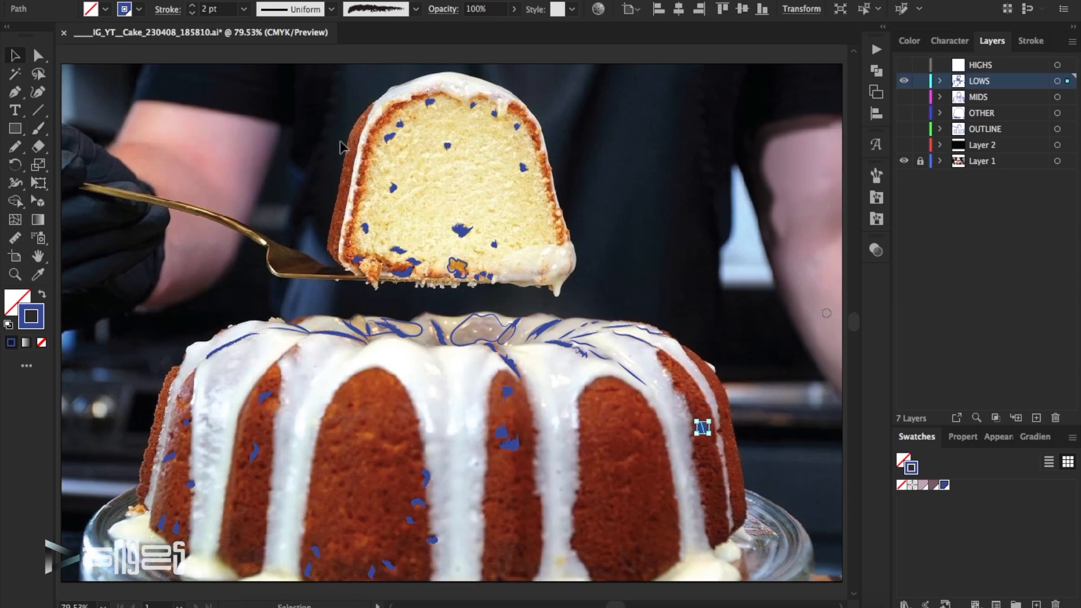
pyautogui.click(697, 282)
# Step: Set the small dark holes in the upper part of the narrow centre crust section to 1 pt and save the file
pyautogui.click(903, 82)
pyautogui.click(510, 438)
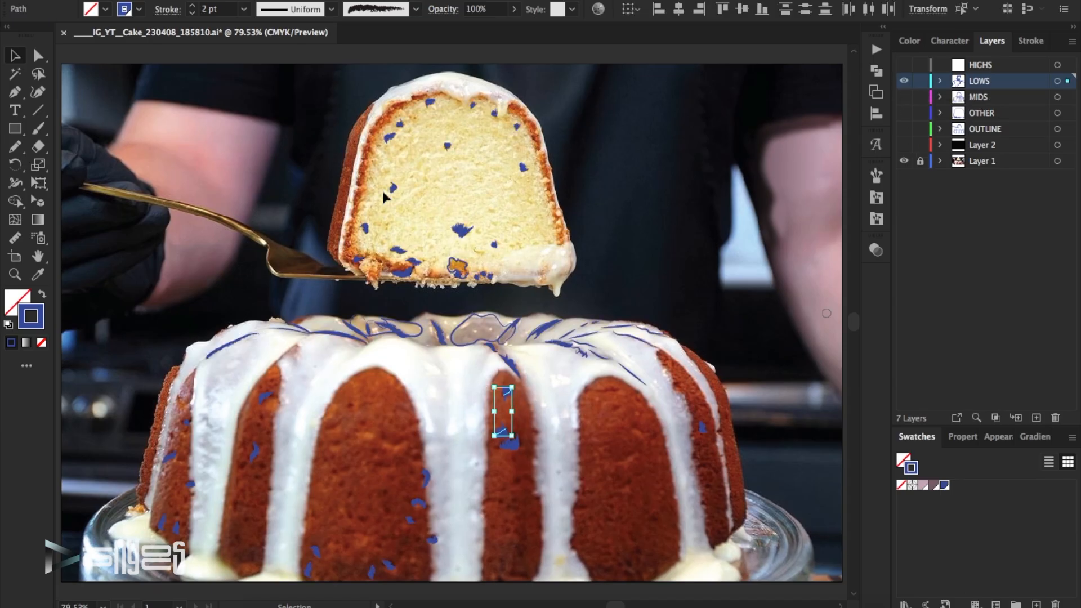
pyautogui.click(674, 204)
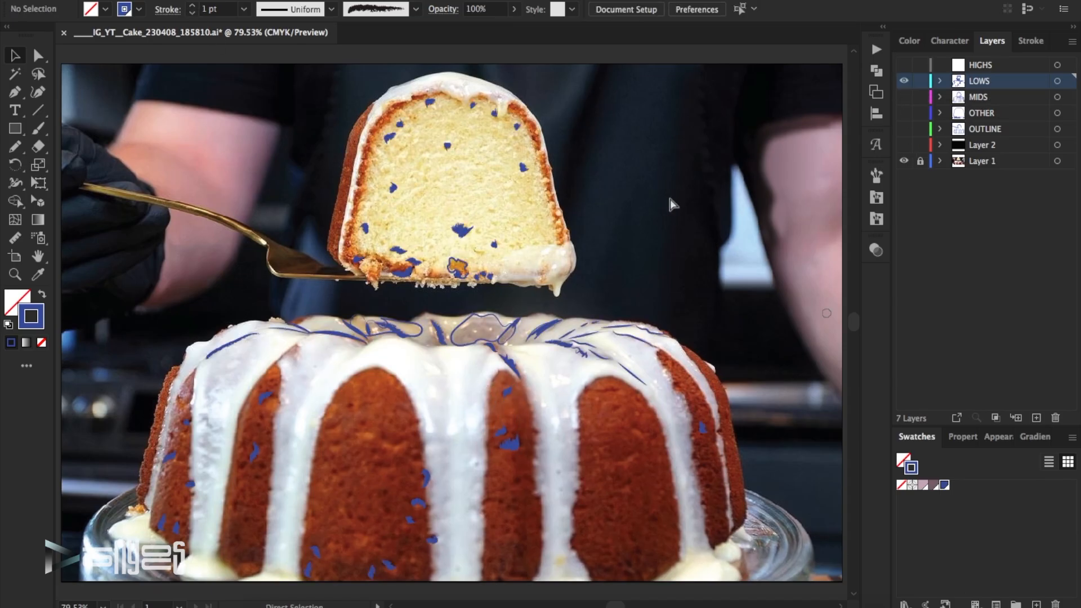
pyautogui.hotkey('ctrl', 's')
# Step: Load the user-defined _Spots 2 brush library and choose its Ink Spatter 1 brush for the Paintbrush tool
pyautogui.click(38, 129)
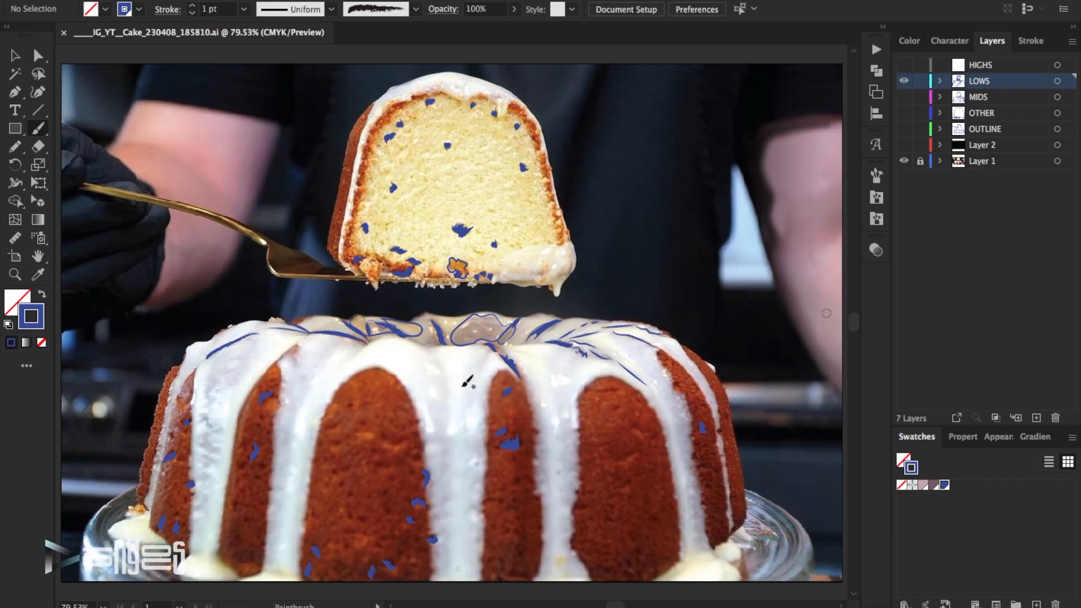
pyautogui.click(877, 175)
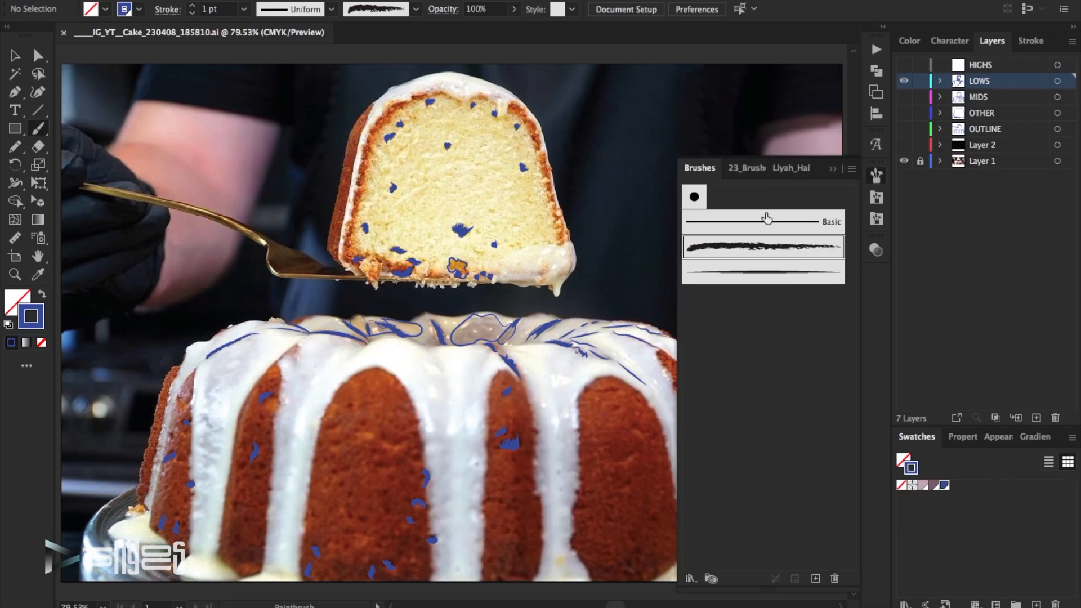
pyautogui.click(711, 169)
pyautogui.click(851, 169)
pyautogui.moveTo(943, 429)
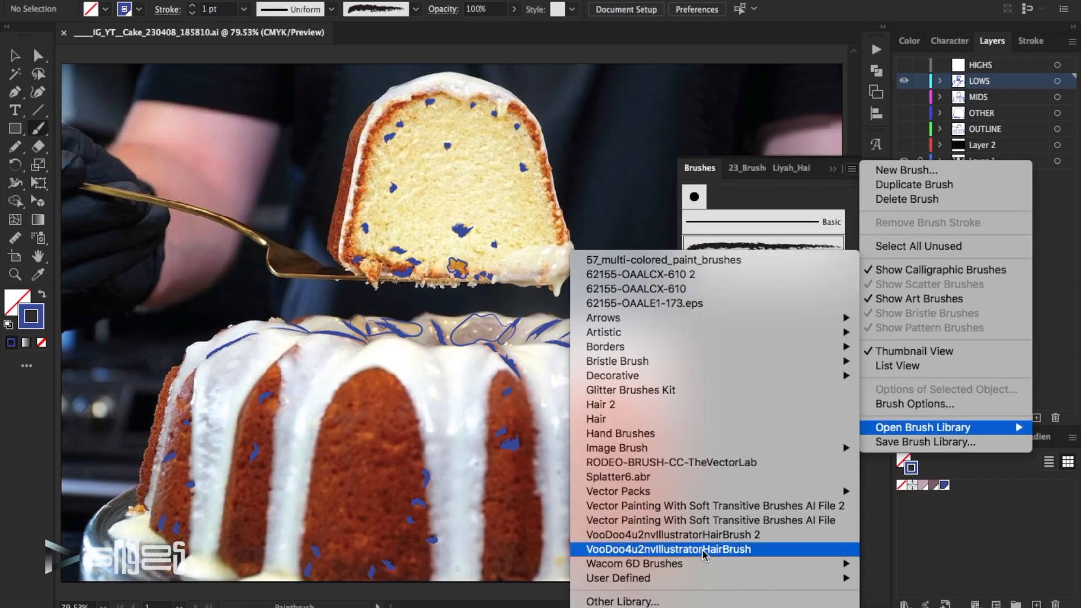
pyautogui.moveTo(693, 580)
pyautogui.click(488, 587)
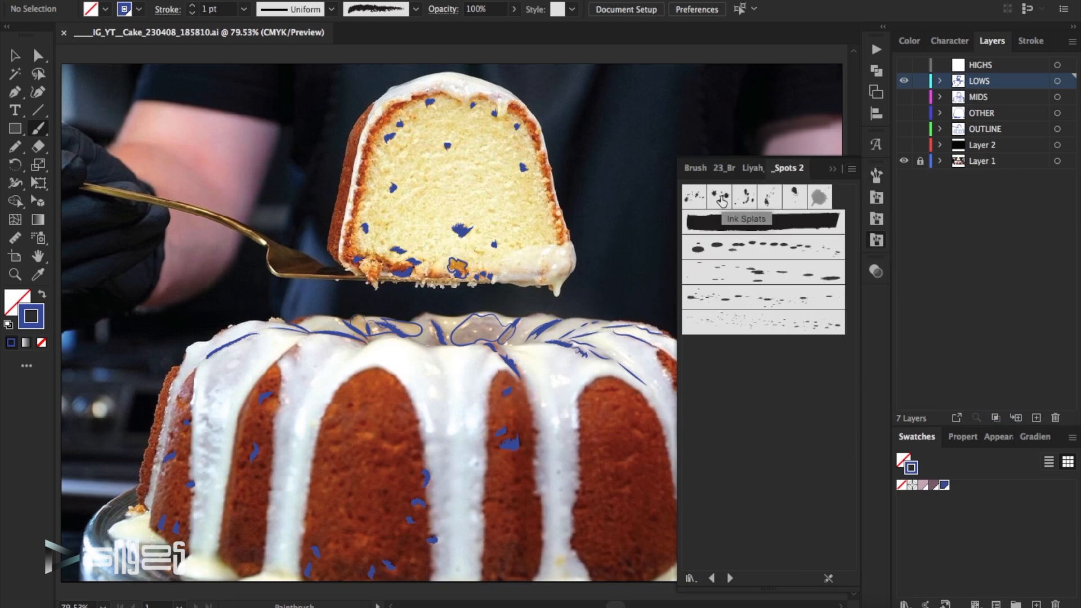
pyautogui.click(694, 197)
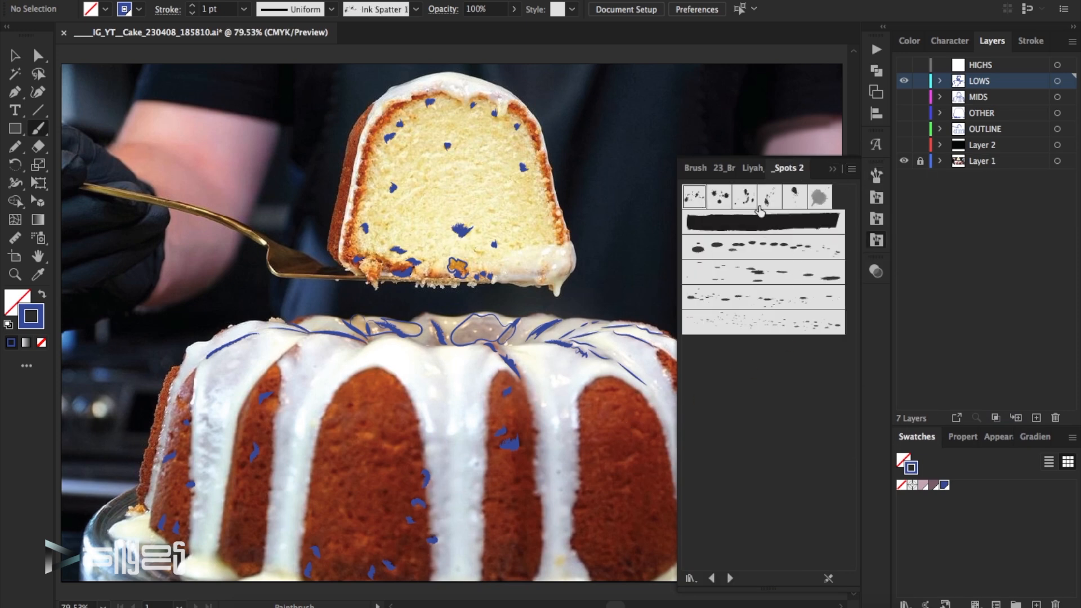
pyautogui.click(832, 170)
# Step: Paint Ink Spatter 1 strokes at 1 pt over the two large crust sections and the narrow sections at both sides of the cake
pyautogui.scroll(-3, 415, 336)
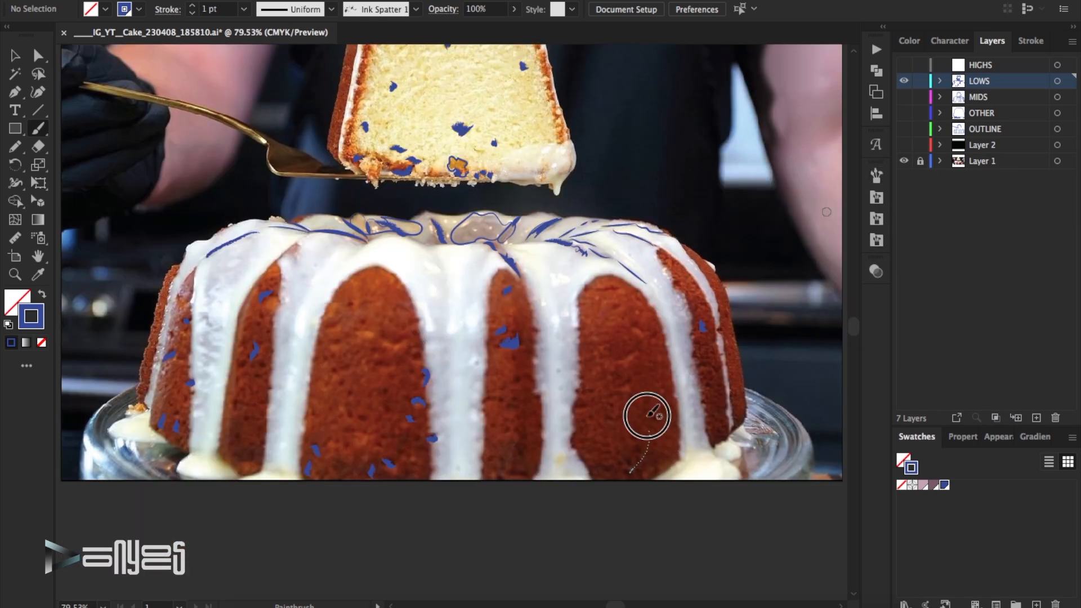
pyautogui.moveTo(647, 449); pyautogui.dragTo(613, 290)
pyautogui.moveTo(655, 422); pyautogui.dragTo(630, 292)
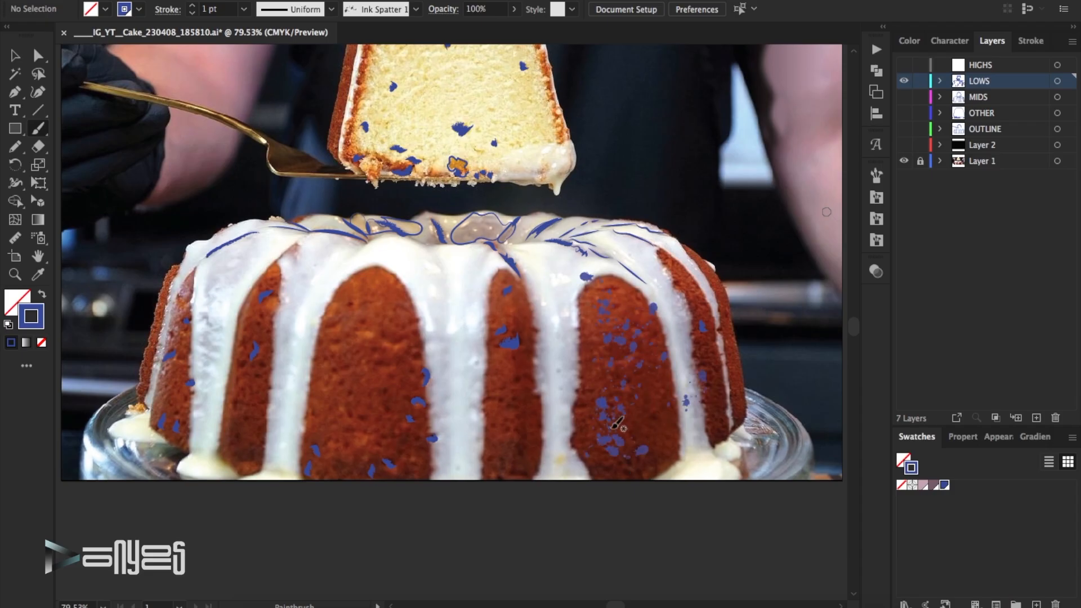
pyautogui.moveTo(398, 325)
pyautogui.mouseDown()
pyautogui.moveTo(369, 309)
pyautogui.moveTo(332, 388)
pyautogui.mouseUp()
pyautogui.moveTo(261, 281)
pyautogui.mouseDown()
pyautogui.moveTo(235, 441)
pyautogui.moveTo(266, 302)
pyautogui.mouseUp()
pyautogui.moveTo(167, 384)
pyautogui.mouseDown()
pyautogui.moveTo(179, 375)
pyautogui.moveTo(157, 424)
pyautogui.mouseUp()
pyautogui.moveTo(710, 389); pyautogui.dragTo(702, 301)
pyautogui.moveTo(739, 406); pyautogui.dragTo(711, 282)
# Step: Select the spatter strokes across the crust sections and reduce their stroke weight
pyautogui.click(16, 56)
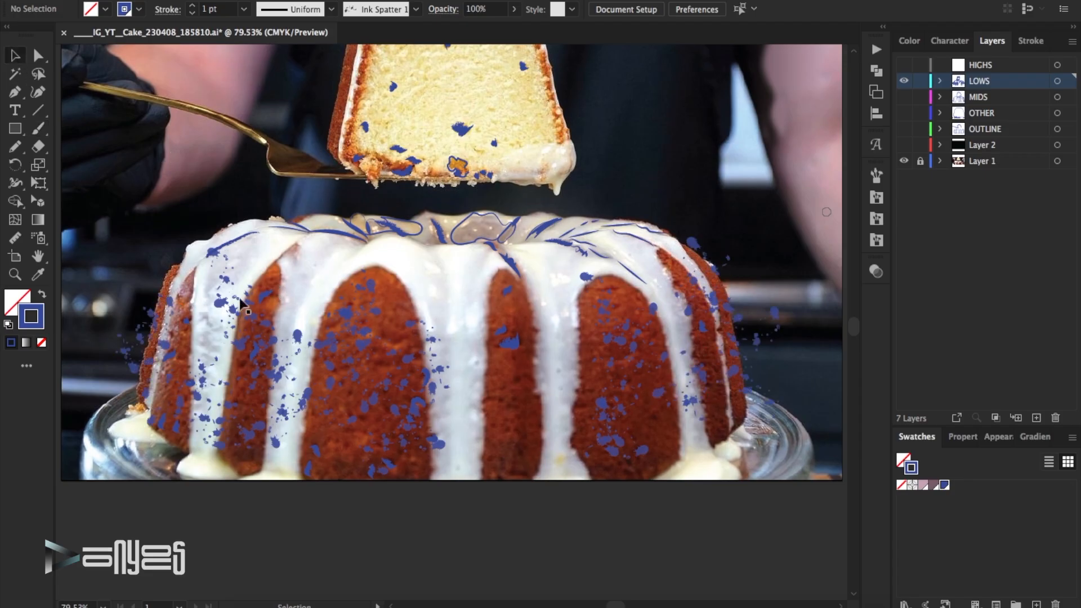
pyautogui.click(224, 308)
pyautogui.keyDown('shift'); pyautogui.click(348, 317); pyautogui.keyUp('shift')
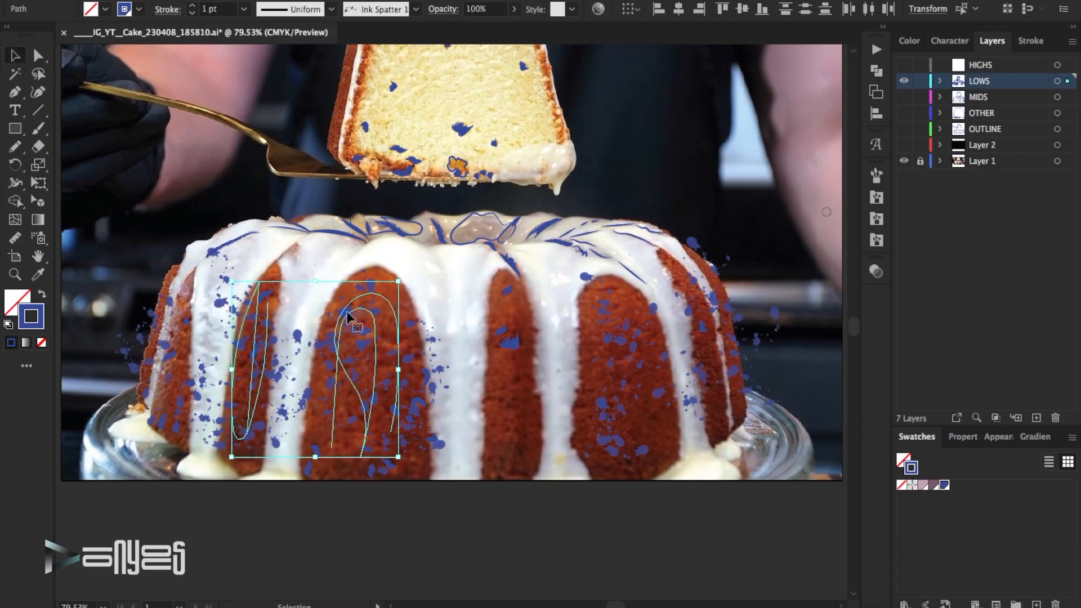
pyautogui.keyDown('shift'); pyautogui.click(624, 341); pyautogui.keyUp('shift')
pyautogui.keyDown('shift'); pyautogui.click(754, 345); pyautogui.keyUp('shift')
pyautogui.keyDown('shift'); pyautogui.click(171, 359); pyautogui.keyUp('shift')
pyautogui.keyDown('shift'); pyautogui.click(142, 343); pyautogui.keyUp('shift')
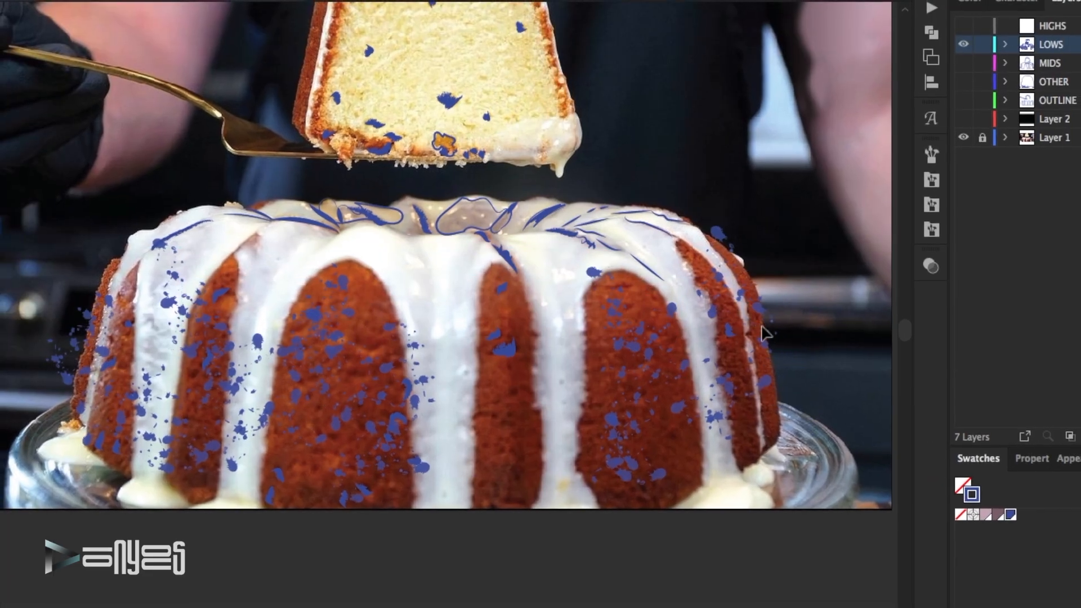
pyautogui.click(753, 310)
pyautogui.keyDown('shift'); pyautogui.click(641, 349); pyautogui.keyUp('shift')
pyautogui.keyDown('shift'); pyautogui.click(385, 368); pyautogui.keyUp('shift')
pyautogui.click(188, 1)
pyautogui.click(188, 0)
pyautogui.click(856, 260)
# Step: Fine-tune the stroke weight of individual spatter strokes on the large right crust section and the two leftmost sections
pyautogui.click(642, 374)
pyautogui.click(160, 1)
pyautogui.click(625, 456)
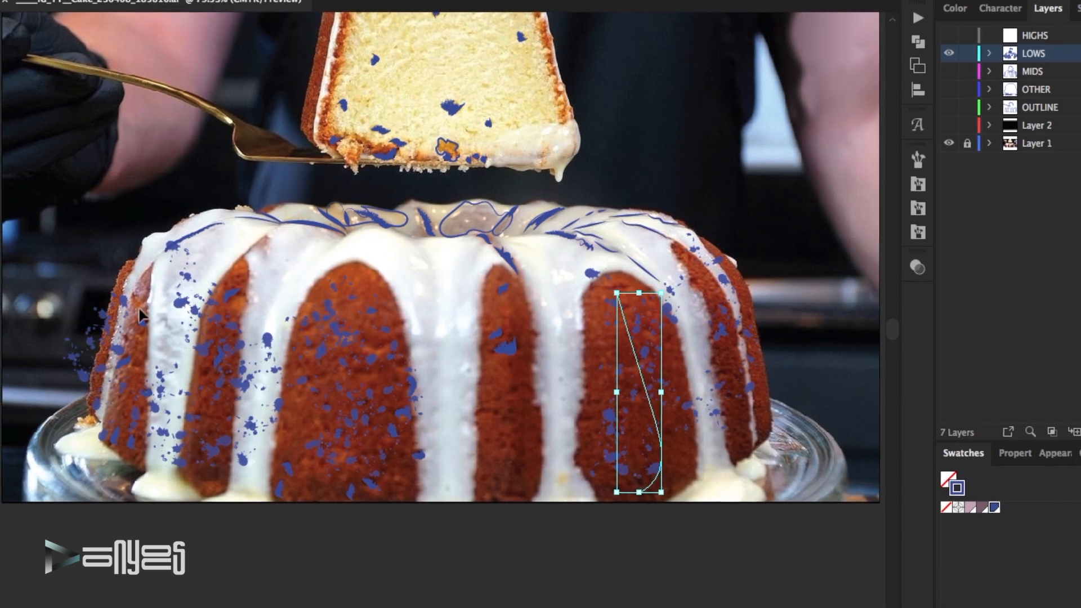
pyautogui.click(224, 348)
pyautogui.click(169, 1)
pyautogui.click(128, 372)
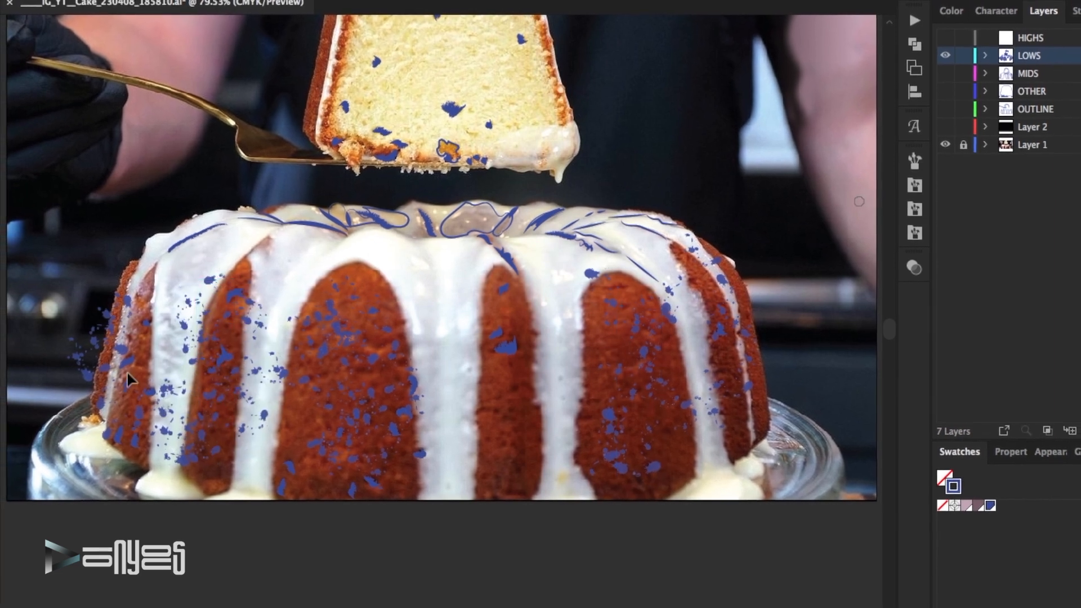
pyautogui.click(127, 371)
pyautogui.click(169, 1)
pyautogui.click(286, 307)
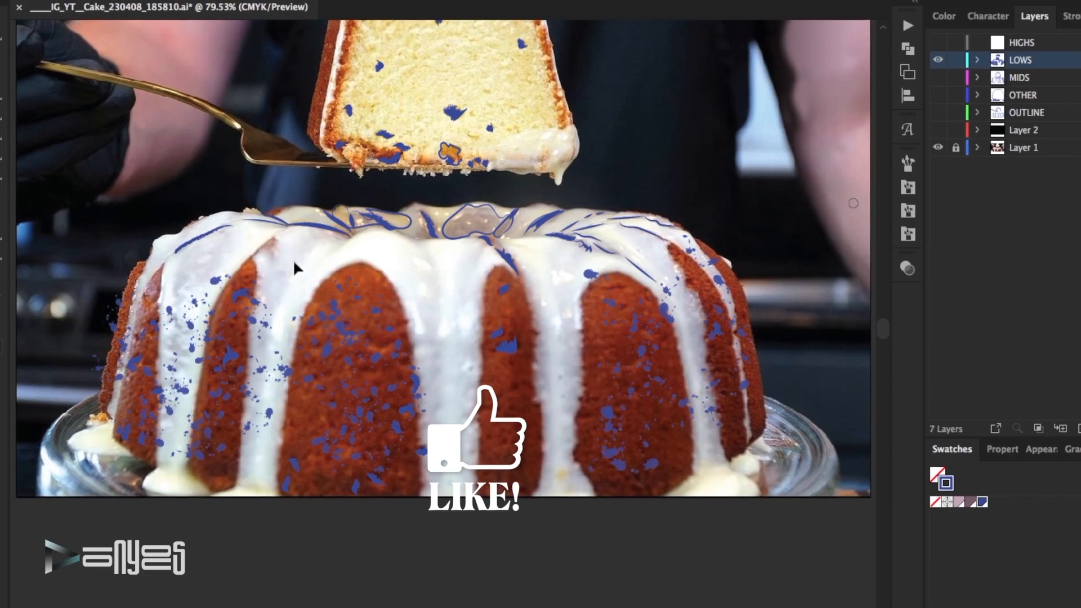
# Step: Move the crust spatter and neighbouring holes from LOWS onto a new layer, and place that layer directly below MIDS
pyautogui.moveTo(92, 294); pyautogui.dragTo(820, 482)
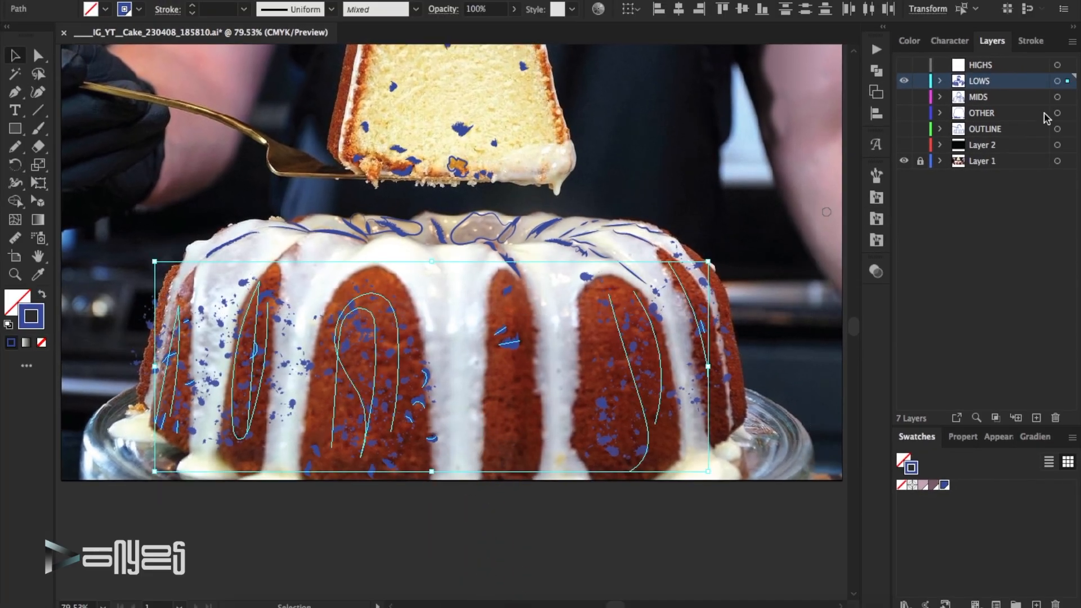
pyautogui.click(1036, 418)
pyautogui.moveTo(1068, 84); pyautogui.dragTo(1068, 82)
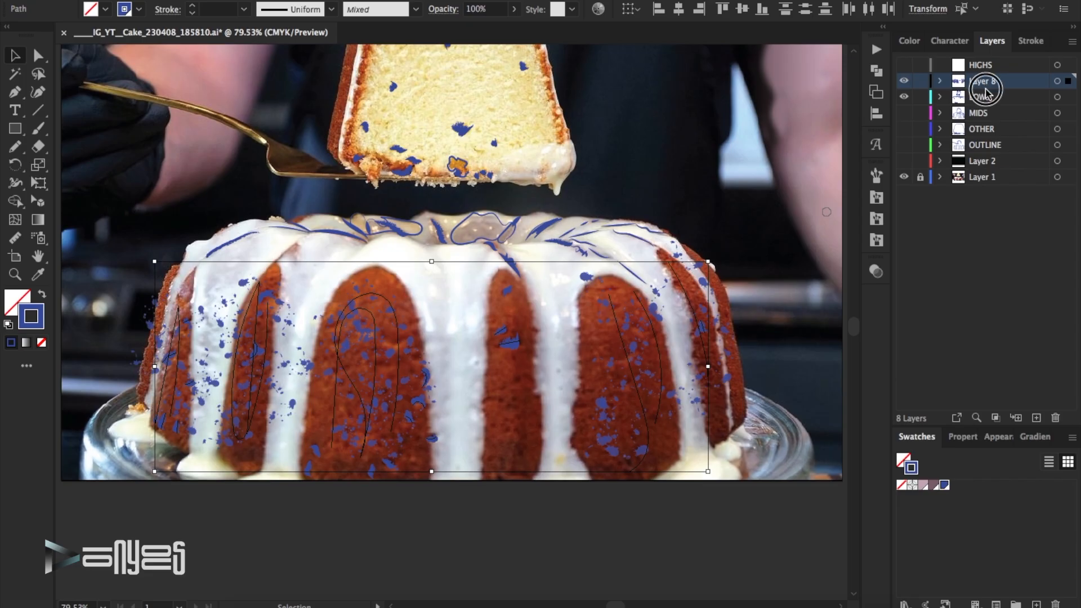
pyautogui.moveTo(980, 82); pyautogui.dragTo(978, 118)
# Step: Hide the LOWS layer and examine the crust spatter with the MIDS linework shown and hidden
pyautogui.click(902, 85)
pyautogui.click(904, 98)
pyautogui.click(903, 98)
pyautogui.click(903, 98)
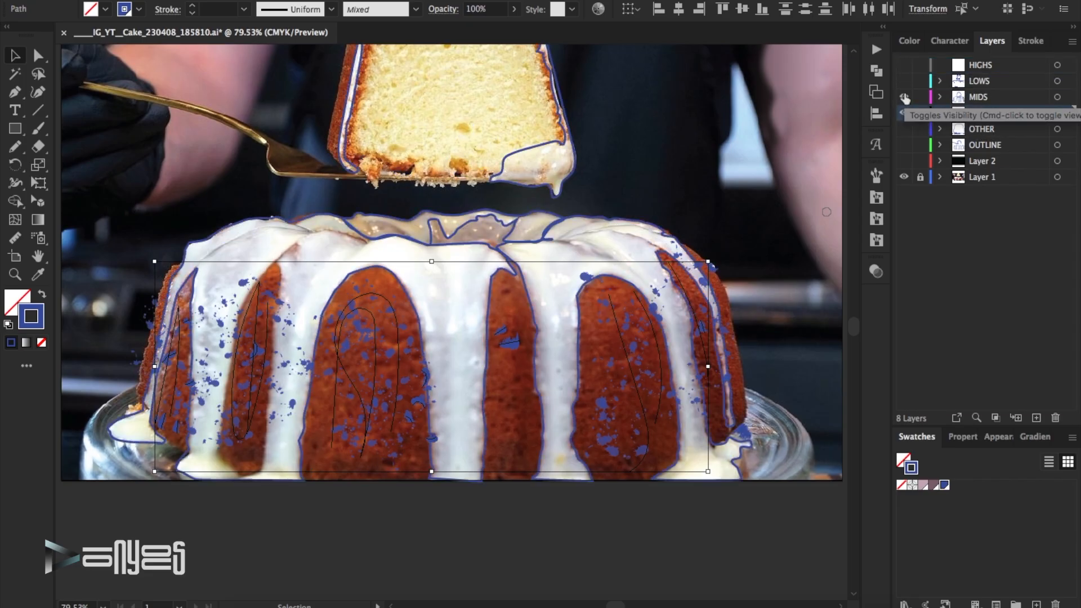
pyautogui.click(904, 98)
pyautogui.press('super+shift+a')
pyautogui.scroll(2, 395, 153)
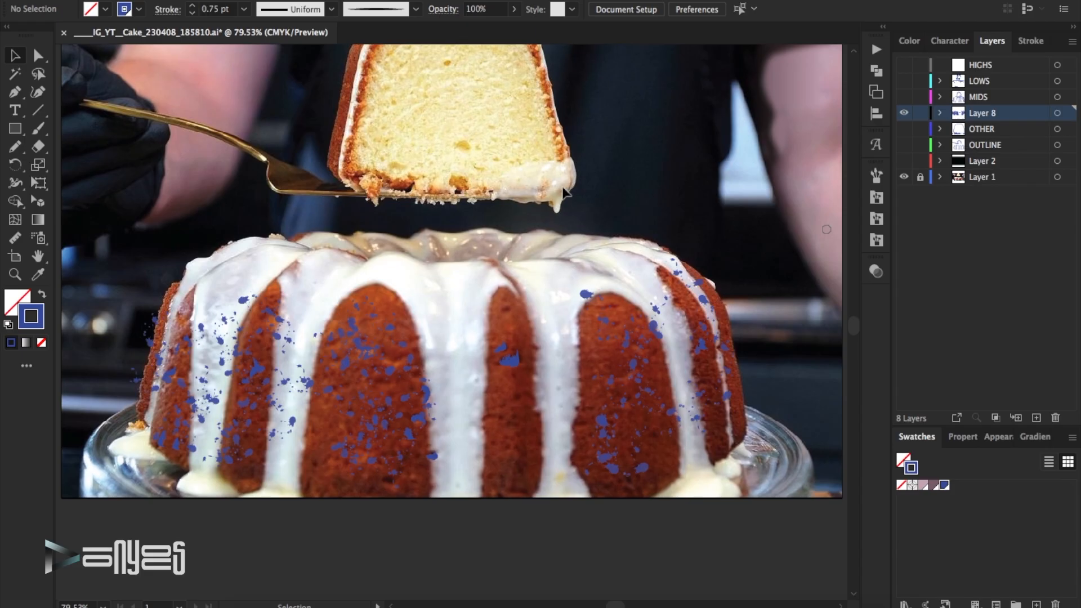
pyautogui.scroll(1, 395, 151)
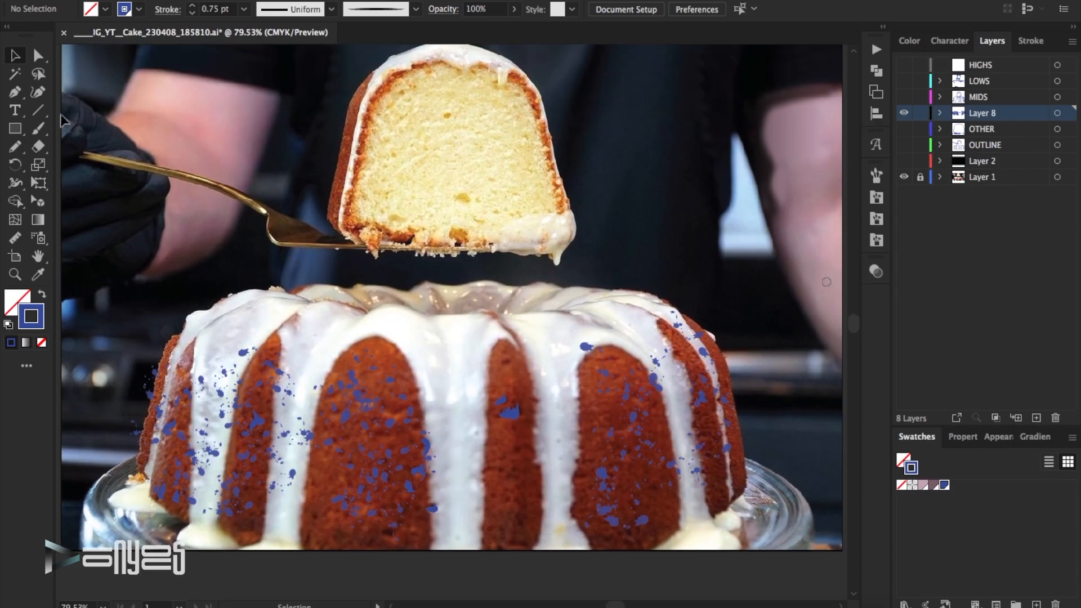
pyautogui.click(903, 98)
pyautogui.click(903, 98)
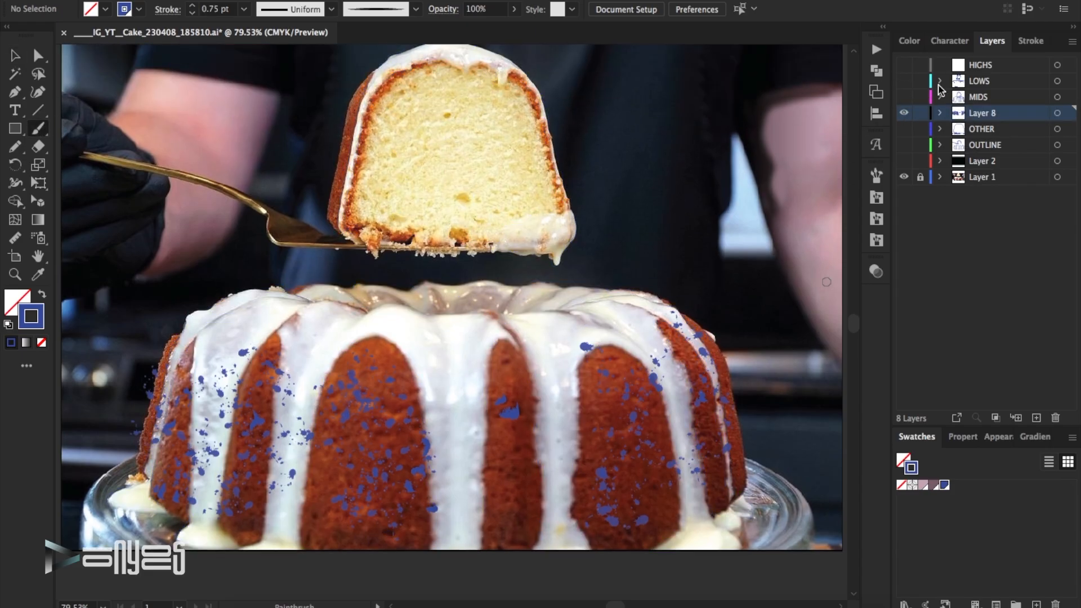
# Step: With only LOWS and the photo visible, paint a looping stroke inside the lifted slice's crumb and apply the Ink Spatter 1 brush to it
pyautogui.click(904, 81)
pyautogui.doubleClick(980, 82)
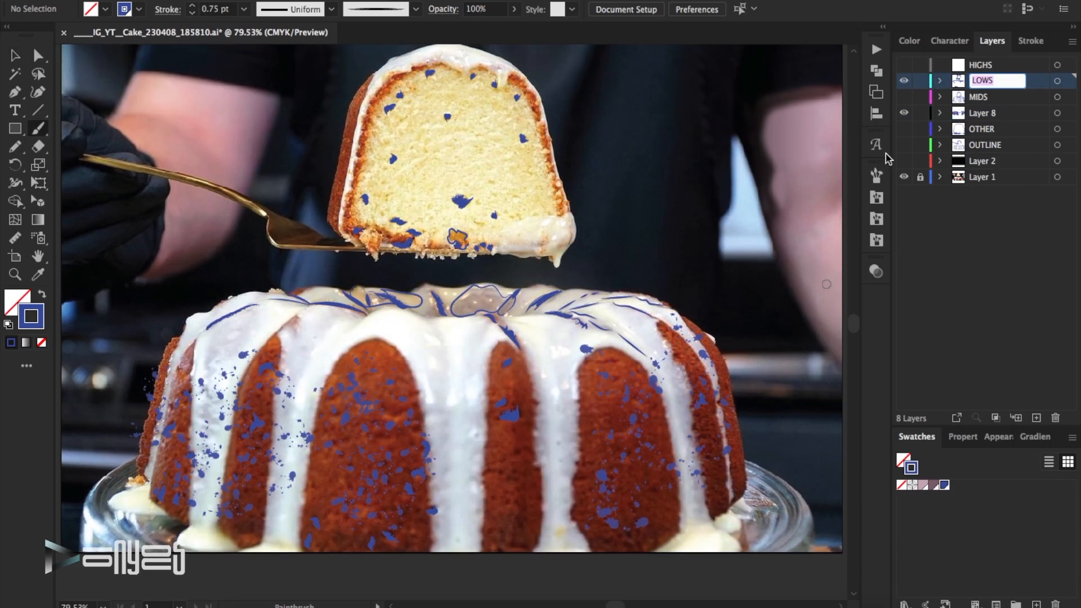
pyautogui.click(903, 112)
pyautogui.moveTo(529, 199)
pyautogui.mouseDown()
pyautogui.moveTo(507, 127)
pyautogui.moveTo(432, 94)
pyautogui.moveTo(382, 138)
pyautogui.moveTo(402, 197)
pyautogui.moveTo(461, 159)
pyautogui.moveTo(502, 158)
pyautogui.moveTo(480, 98)
pyautogui.mouseUp()
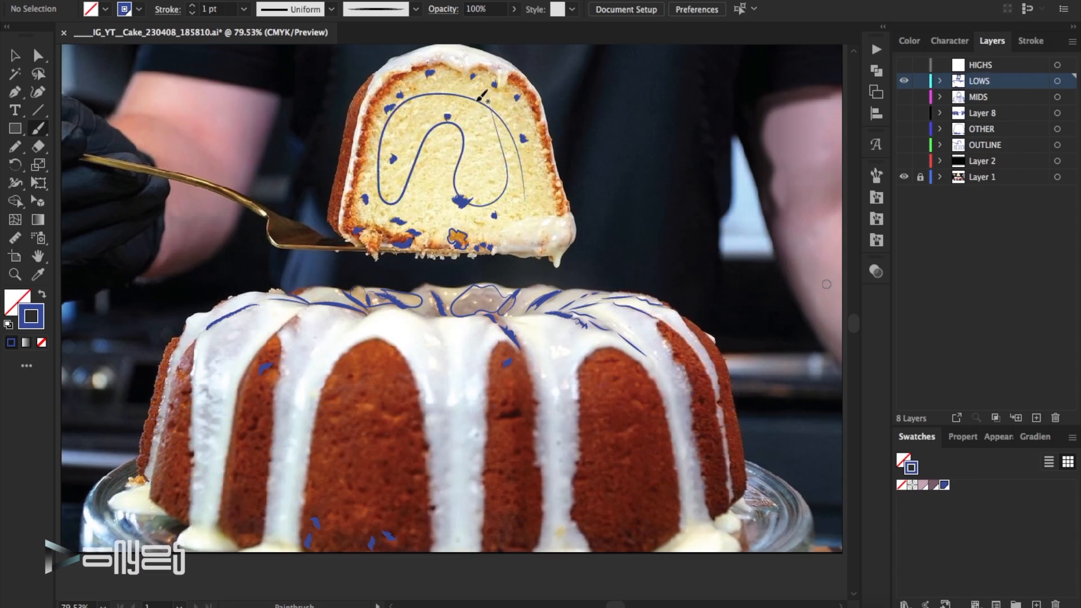
pyautogui.click(509, 181)
pyautogui.click(415, 9)
pyautogui.scroll(3, 377, 93)
pyautogui.click(279, 67)
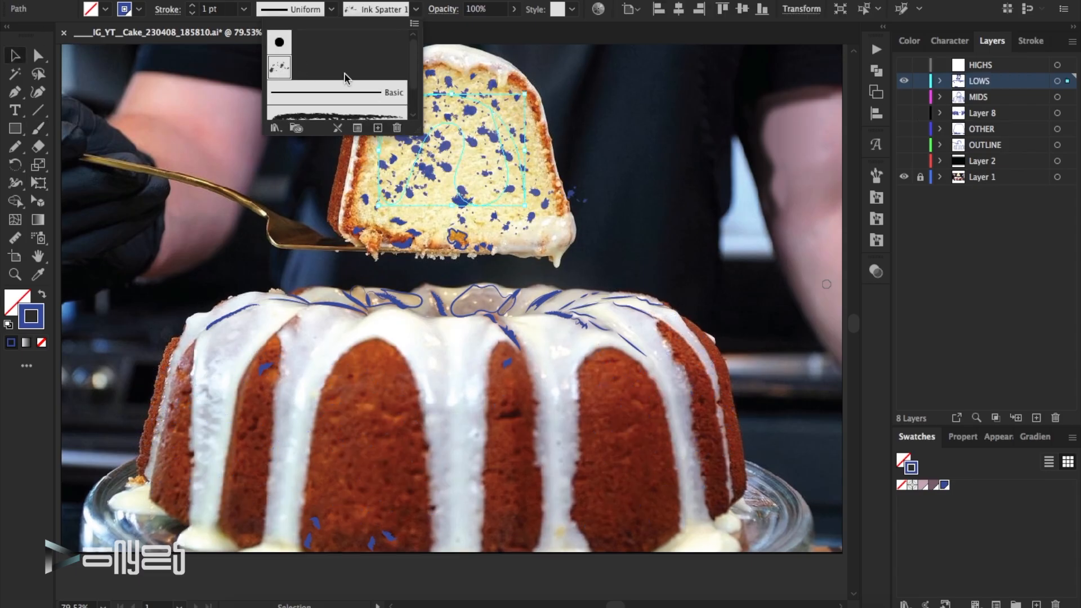
# Step: Set the stroke weight of the spatter inside the cake slice to 0.5 pt
pyautogui.click(192, 12)
pyautogui.click(192, 13)
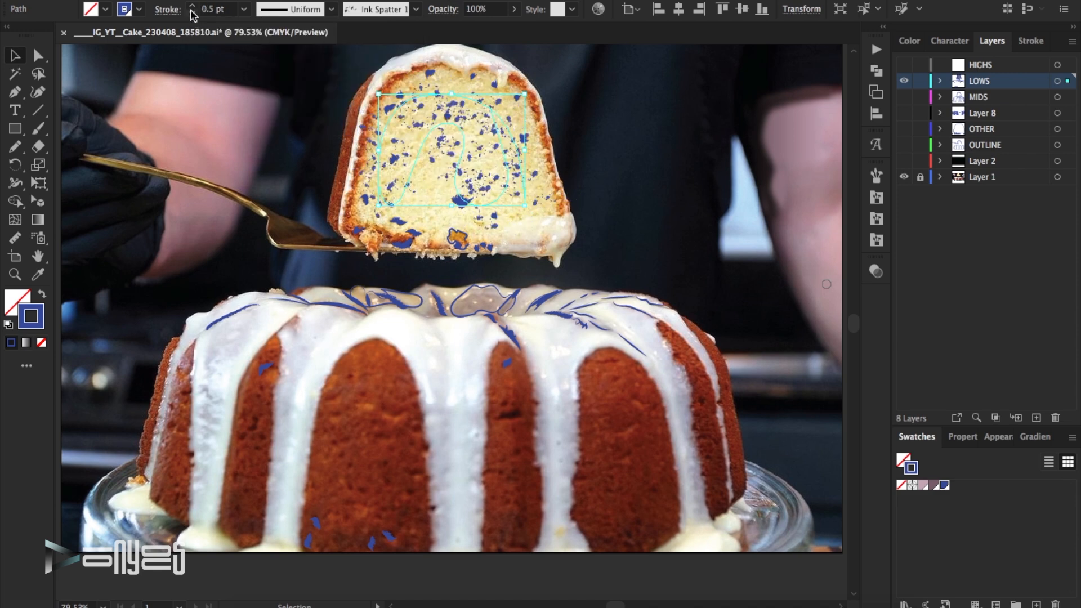
pyautogui.click(192, 13)
pyautogui.click(192, 12)
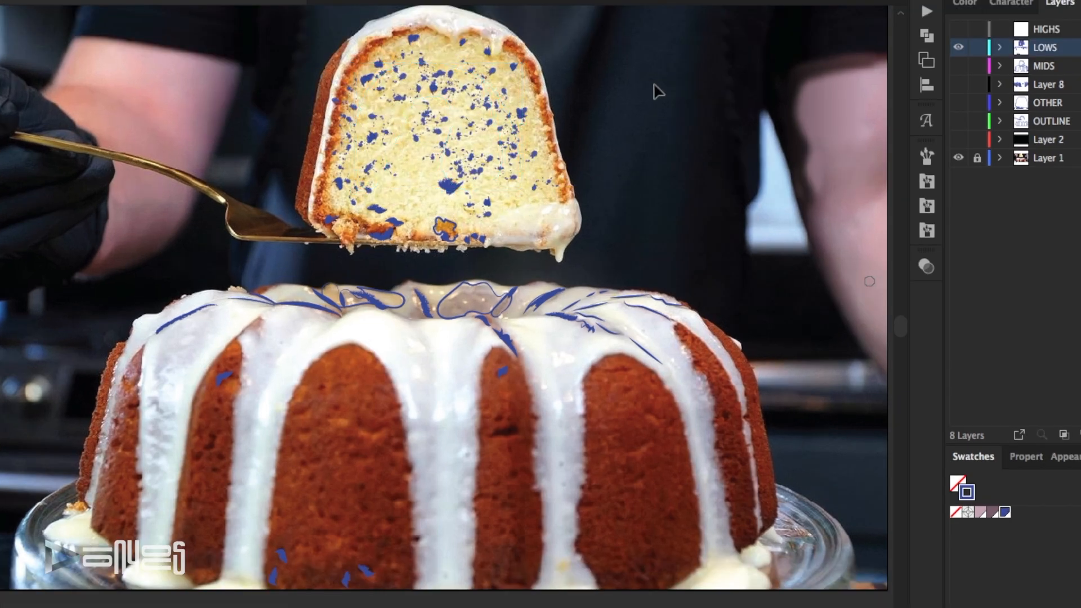
# Step: Hide LOWS, show and activate the HIGHS layer, and paint a 0.5 pt spatter stroke across the icing around the cake's central hole
pyautogui.scroll(-3, 660, 180)
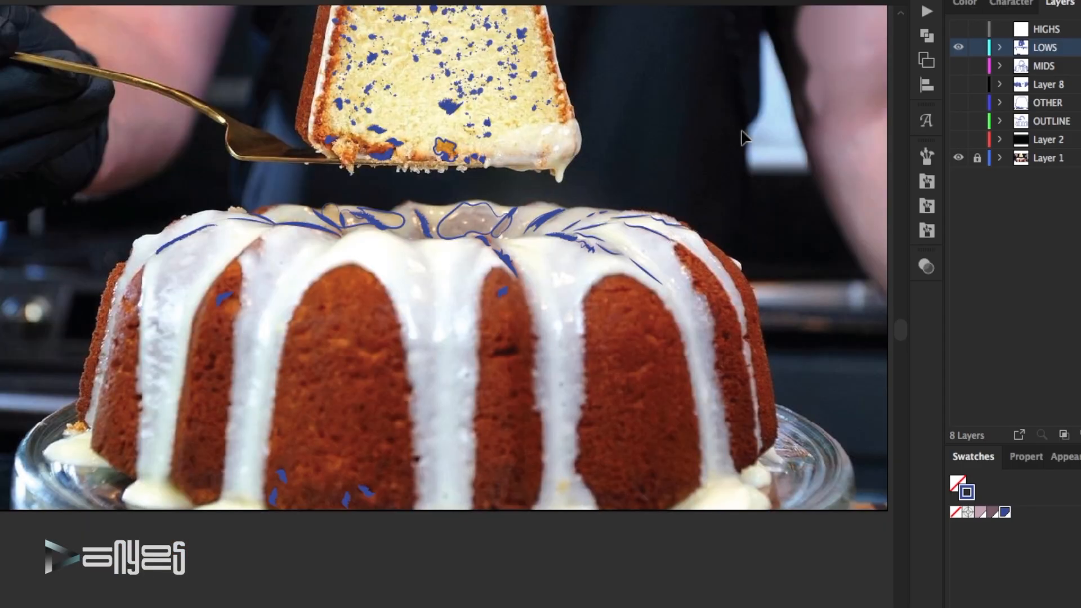
pyautogui.click(958, 47)
pyautogui.click(958, 30)
pyautogui.click(1048, 31)
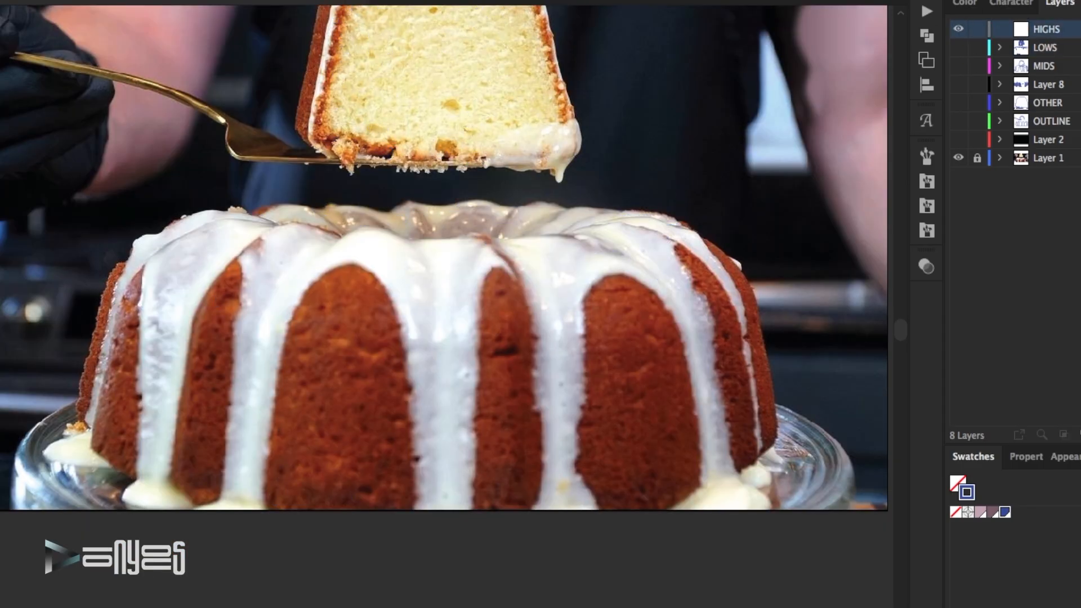
pyautogui.moveTo(551, 230)
pyautogui.mouseDown()
pyautogui.moveTo(388, 212)
pyautogui.moveTo(267, 223)
pyautogui.moveTo(299, 233)
pyautogui.mouseUp()
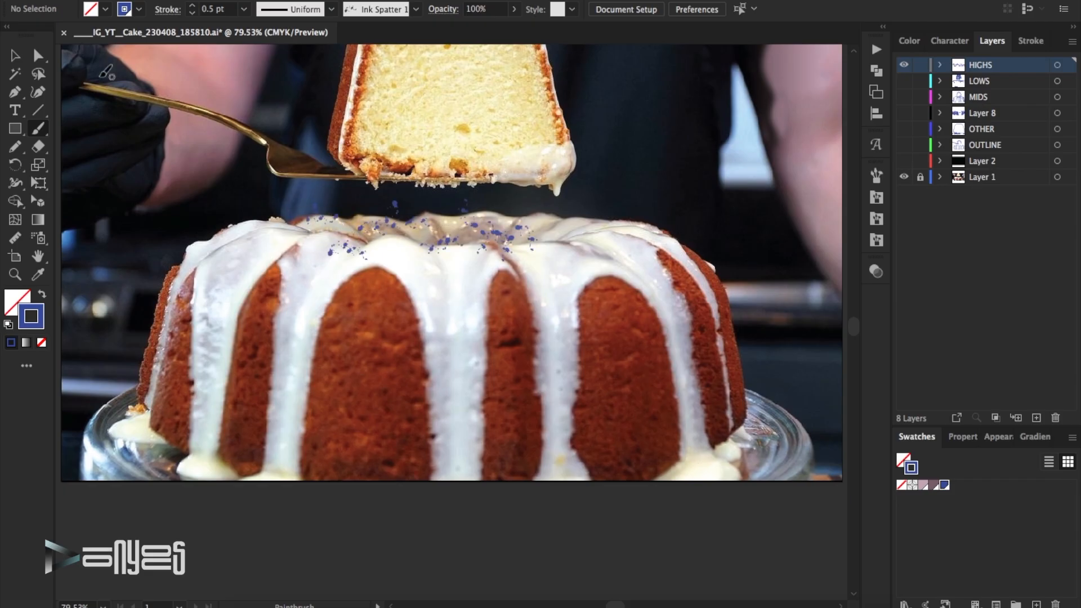
# Step: Resize the spatter stroke on the top icing and give it the fine oval speckle art brush from _Spots 2
pyautogui.click(510, 239)
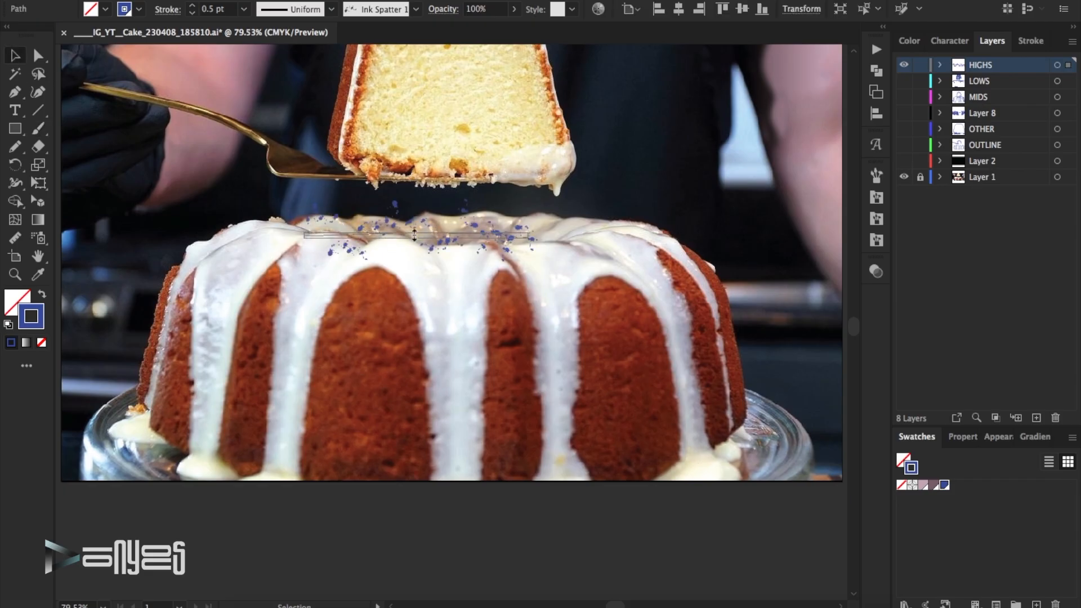
pyautogui.moveTo(532, 236); pyautogui.dragTo(544, 237)
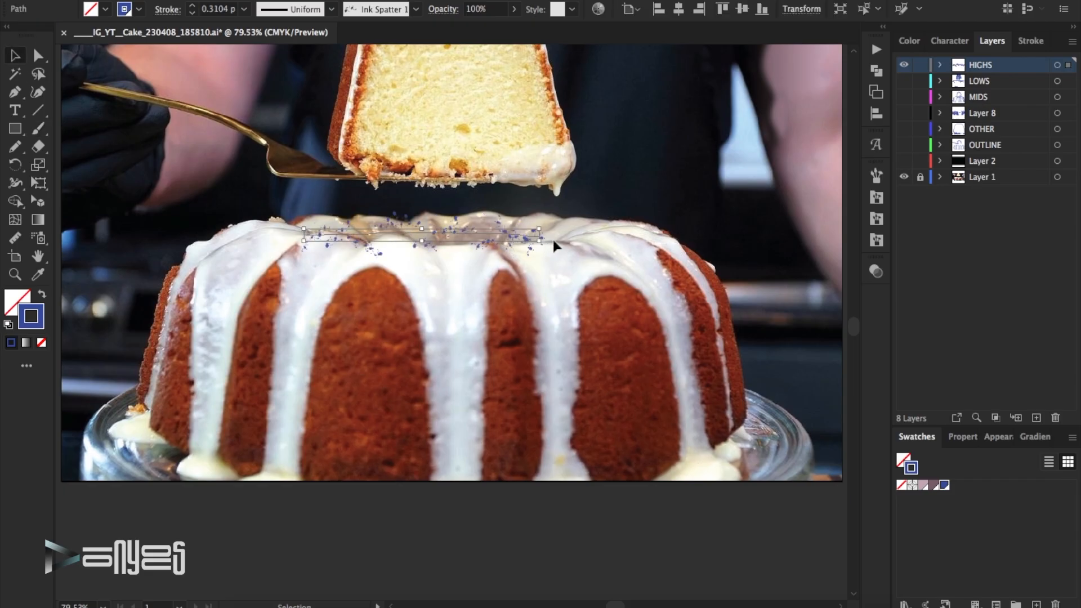
pyautogui.click(876, 175)
pyautogui.click(800, 169)
pyautogui.click(788, 272)
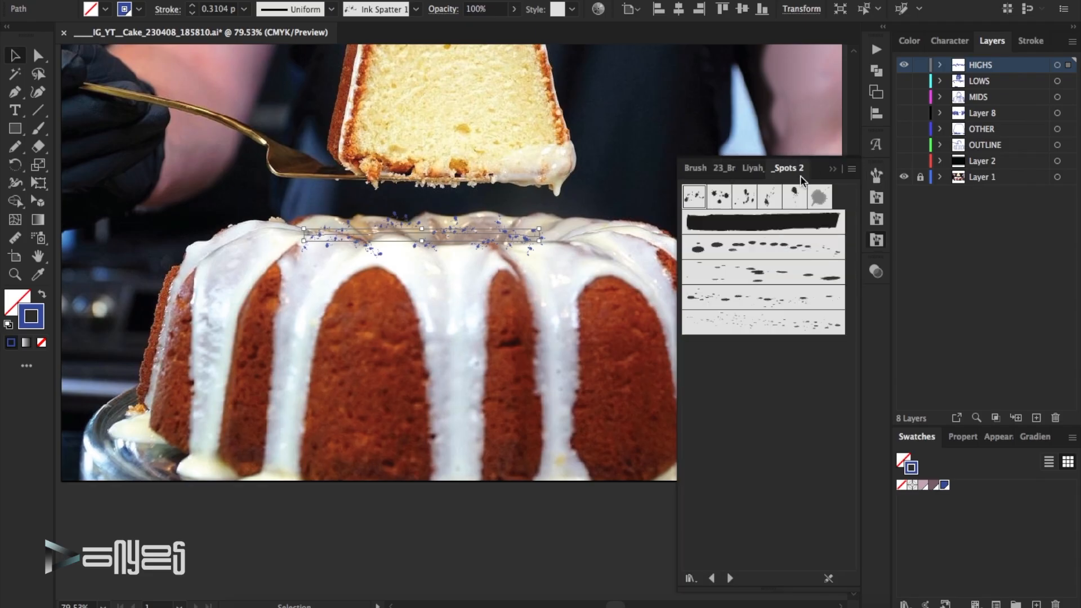
pyautogui.click(771, 297)
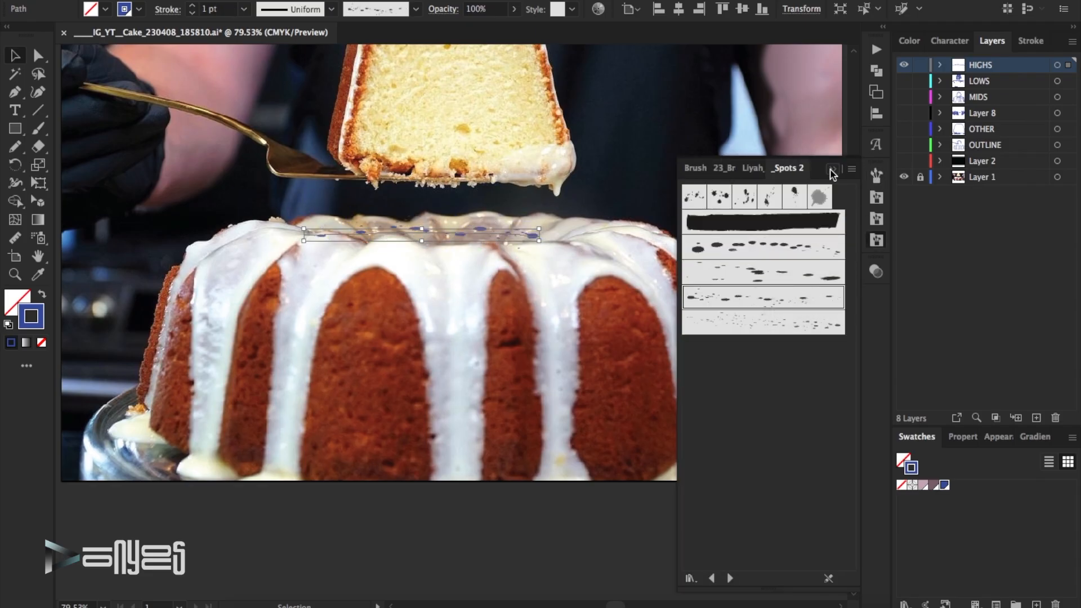
pyautogui.click(831, 170)
# Step: Paint speckle strokes at 1 pt over the top icing and down the icing drips across the front of the cake
pyautogui.click(456, 203)
pyautogui.moveTo(599, 251)
pyautogui.mouseDown()
pyautogui.moveTo(505, 220)
pyautogui.moveTo(381, 222)
pyautogui.moveTo(234, 281)
pyautogui.mouseUp()
pyautogui.moveTo(451, 294); pyautogui.dragTo(458, 441)
pyautogui.moveTo(658, 282); pyautogui.dragTo(688, 384)
pyautogui.moveTo(671, 239)
pyautogui.mouseDown()
pyautogui.moveTo(705, 305)
pyautogui.moveTo(729, 396)
pyautogui.mouseUp()
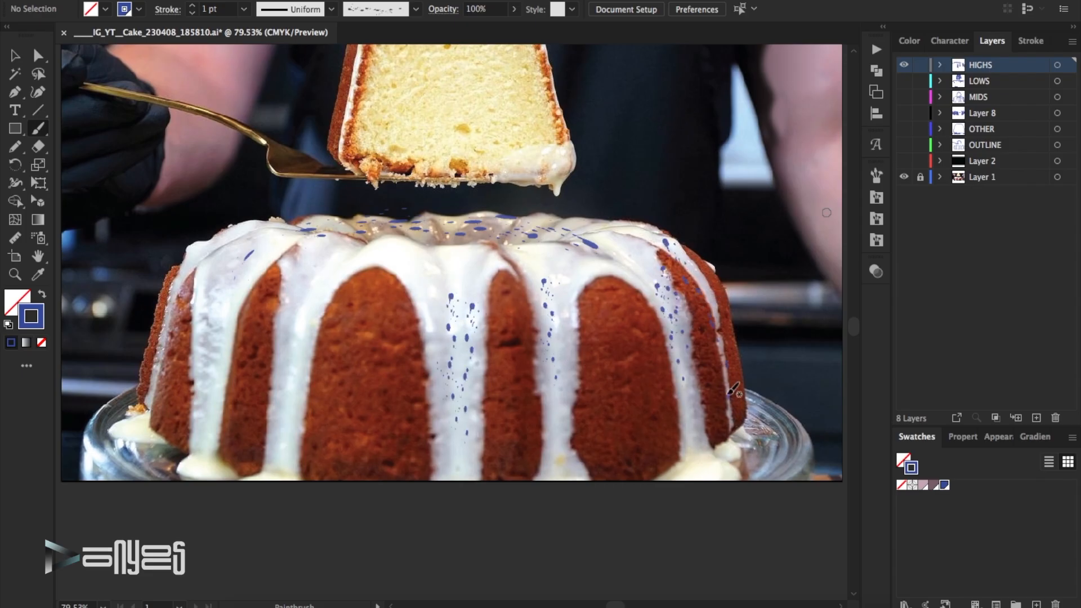
pyautogui.moveTo(206, 267)
pyautogui.mouseDown()
pyautogui.moveTo(249, 243)
pyautogui.moveTo(175, 314)
pyautogui.moveTo(200, 245)
pyautogui.mouseUp()
# Step: Increase the stroke weight of the speckles on the left and centre drips, and paint another speckle stroke down the drip right of centre
pyautogui.click(15, 55)
pyautogui.click(301, 338)
pyautogui.keyDown('shift'); pyautogui.click(208, 311); pyautogui.keyUp('shift')
pyautogui.click(192, 5)
pyautogui.click(470, 346)
pyautogui.click(192, 5)
pyautogui.press('b')
pyautogui.moveTo(563, 280)
pyautogui.mouseDown()
pyautogui.moveTo(571, 306)
pyautogui.moveTo(559, 444)
pyautogui.mouseUp()
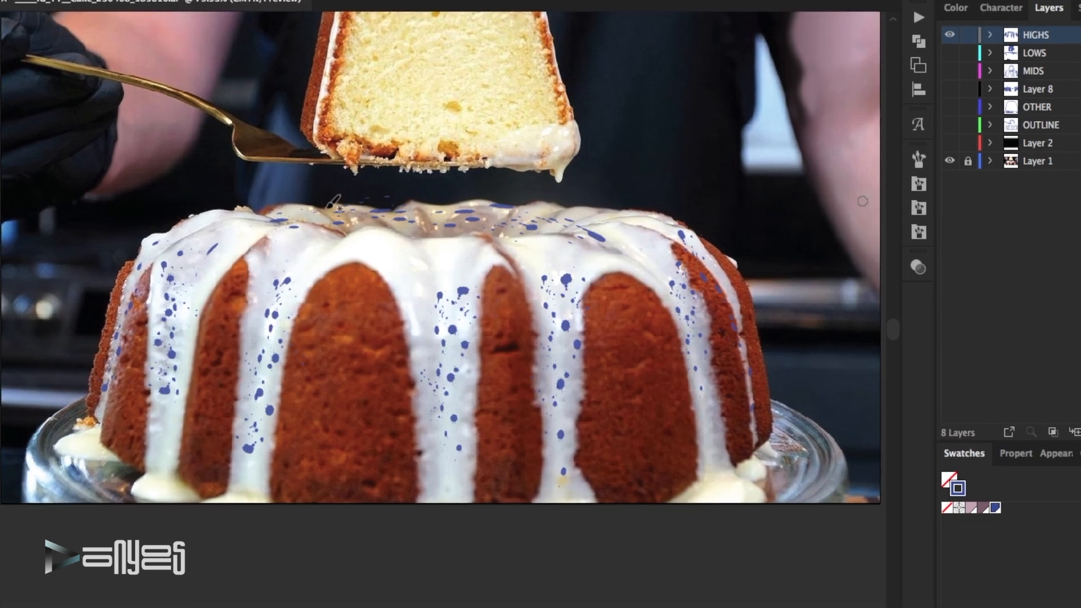
# Step: Paint another speckle stroke over the icing left of the cake's central hole, nudge it down slightly, and save the file
pyautogui.moveTo(389, 214)
pyautogui.mouseDown()
pyautogui.moveTo(316, 207)
pyautogui.moveTo(285, 235)
pyautogui.mouseUp()
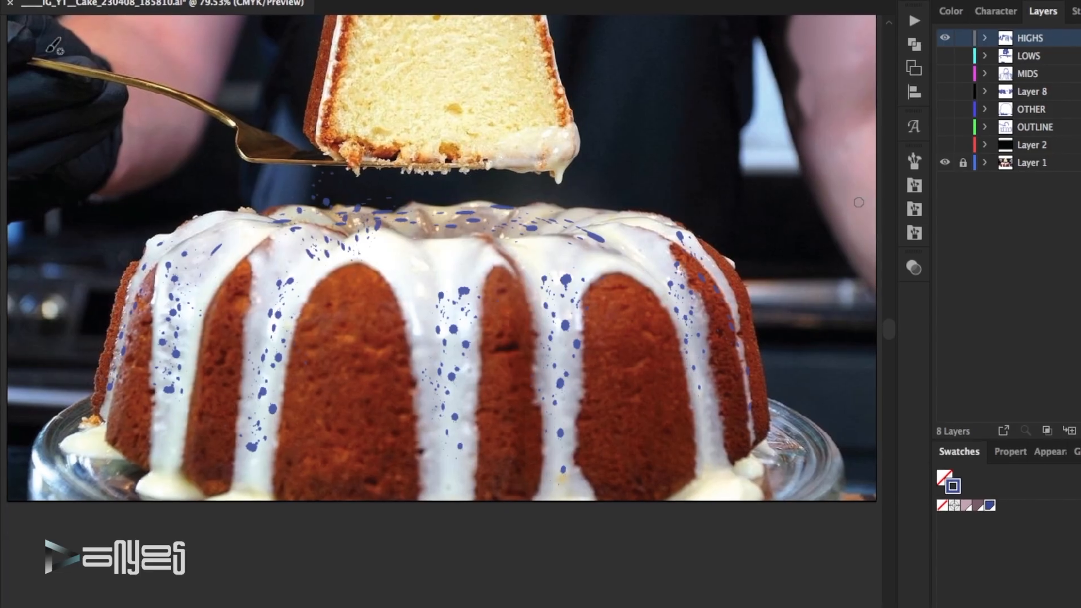
pyautogui.press('v')
pyautogui.moveTo(355, 220); pyautogui.dragTo(355, 227)
pyautogui.click(700, 215)
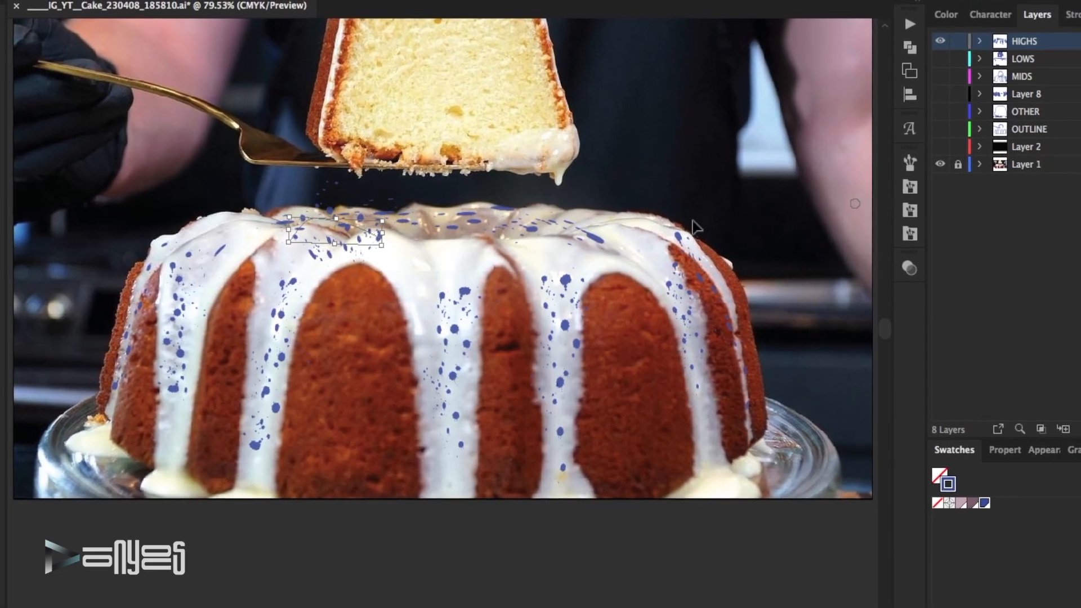
pyautogui.hotkey('ctrl', 's')
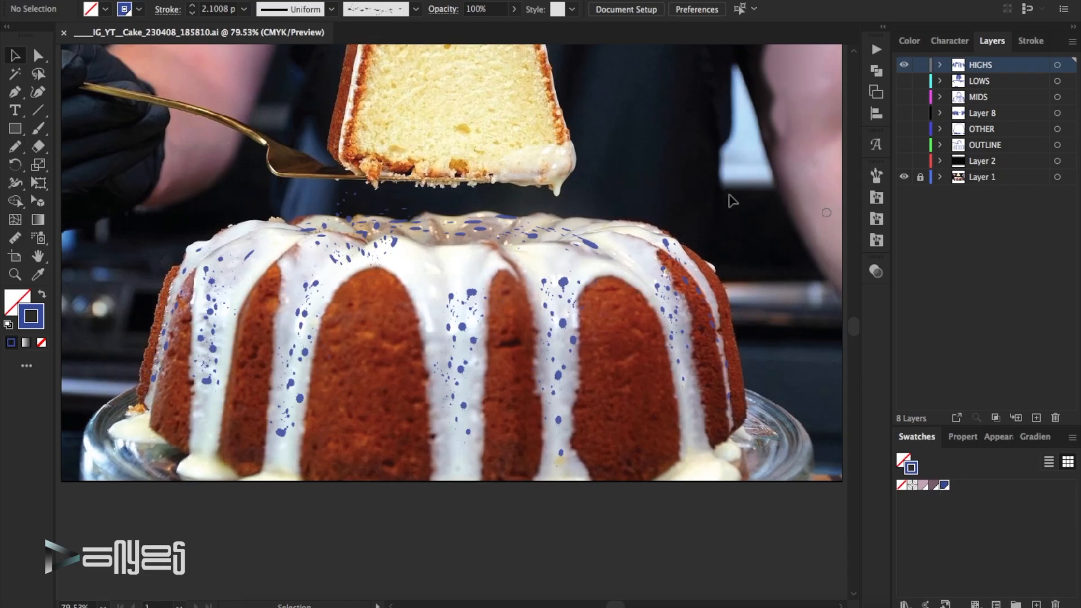
# Step: Paint a short speckle stroke on the icing right of the cake's central hole and reduce its stroke weight to 0.75 pt
pyautogui.moveTo(508, 234); pyautogui.dragTo(521, 253)
pyautogui.click(16, 56)
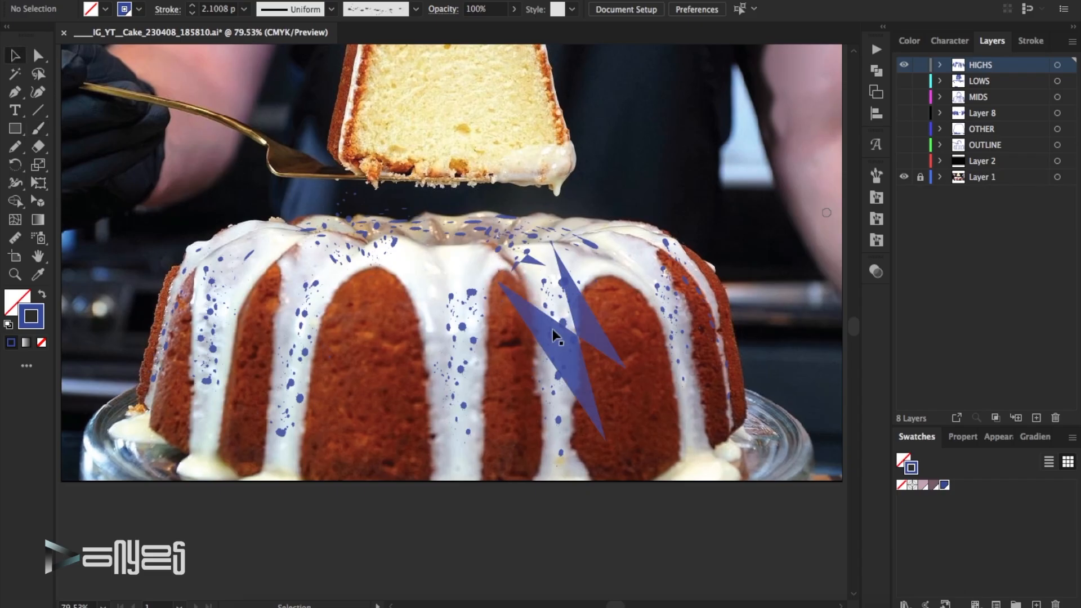
pyautogui.click(558, 338)
pyautogui.click(192, 12)
pyautogui.click(192, 13)
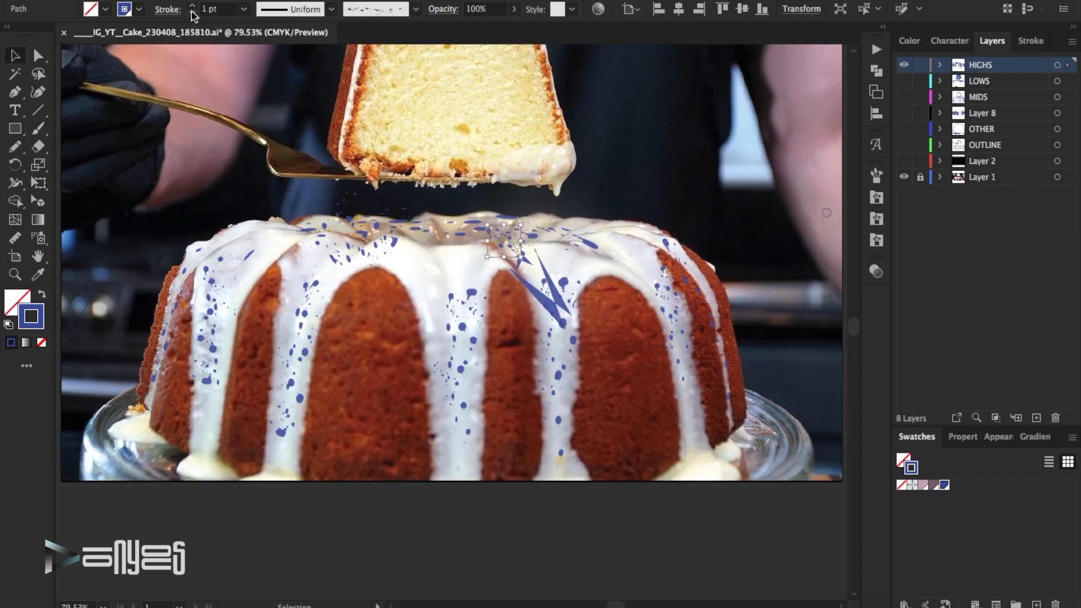
pyautogui.click(192, 13)
pyautogui.click(637, 151)
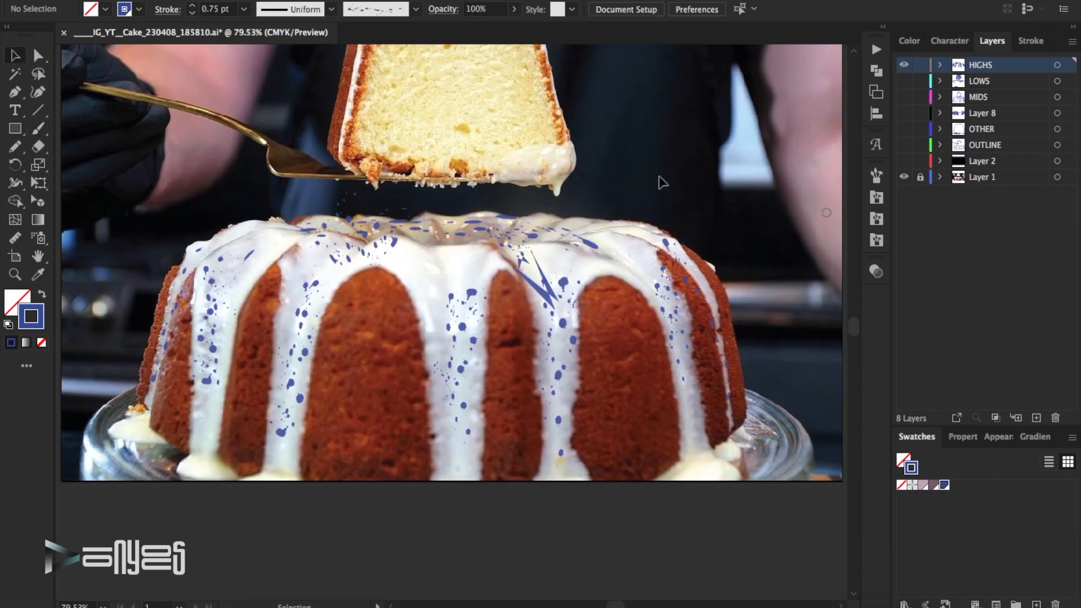
pyautogui.scroll(-1, 661, 180)
pyautogui.scroll(1, 304, 154)
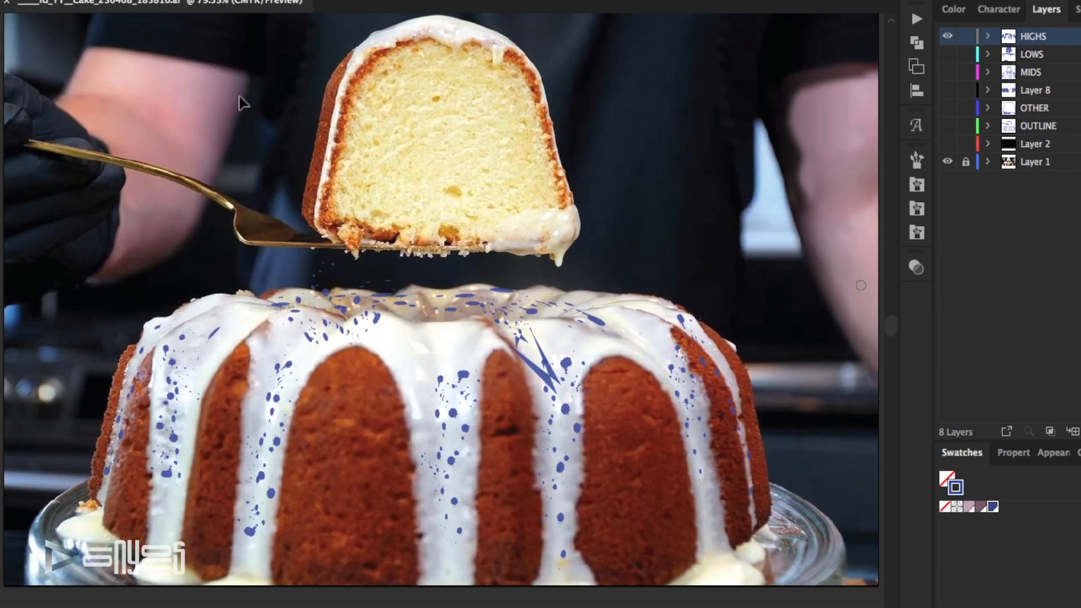
# Step: Paint speckle strokes on the icing at the slice's lower corner, along its top and side glaze, and just below the cake's central hole
pyautogui.moveTo(570, 223)
pyautogui.mouseDown()
pyautogui.moveTo(501, 234)
pyautogui.moveTo(531, 241)
pyautogui.mouseUp()
pyautogui.scroll(3, 531, 241)
pyautogui.moveTo(498, 104)
pyautogui.mouseDown()
pyautogui.moveTo(445, 93)
pyautogui.moveTo(397, 97)
pyautogui.moveTo(357, 120)
pyautogui.moveTo(330, 223)
pyautogui.mouseUp()
pyautogui.click(438, 91)
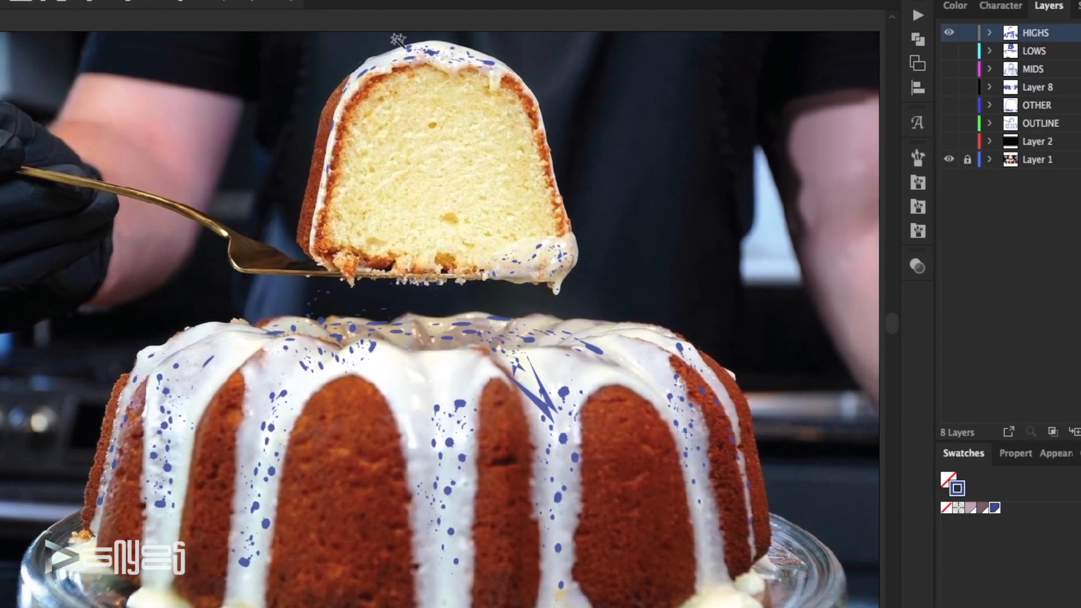
pyautogui.scroll(-3, 442, 289)
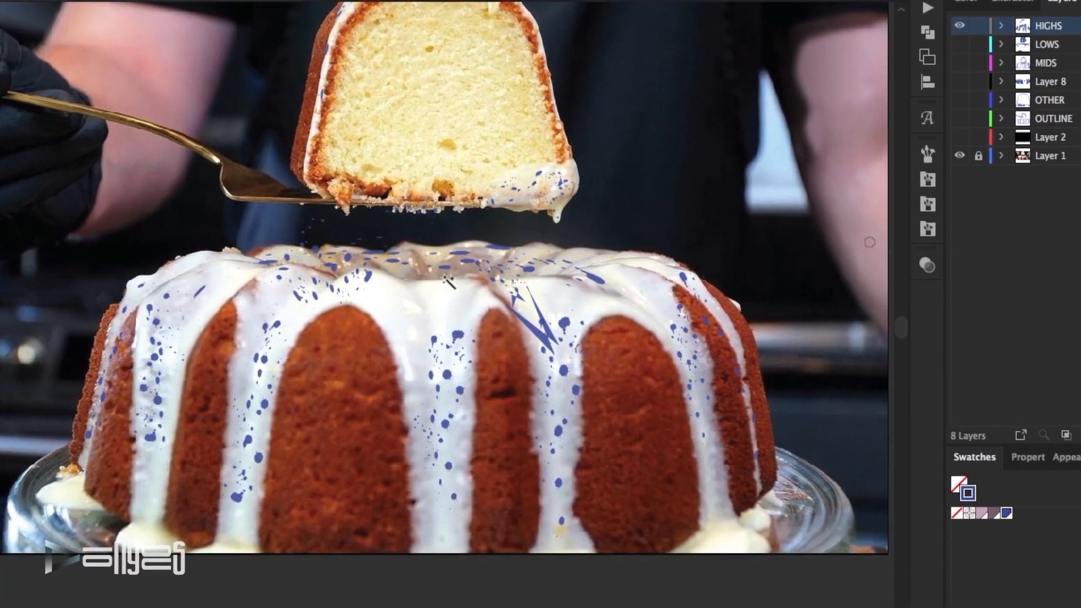
pyautogui.scroll(-5, 549, 386)
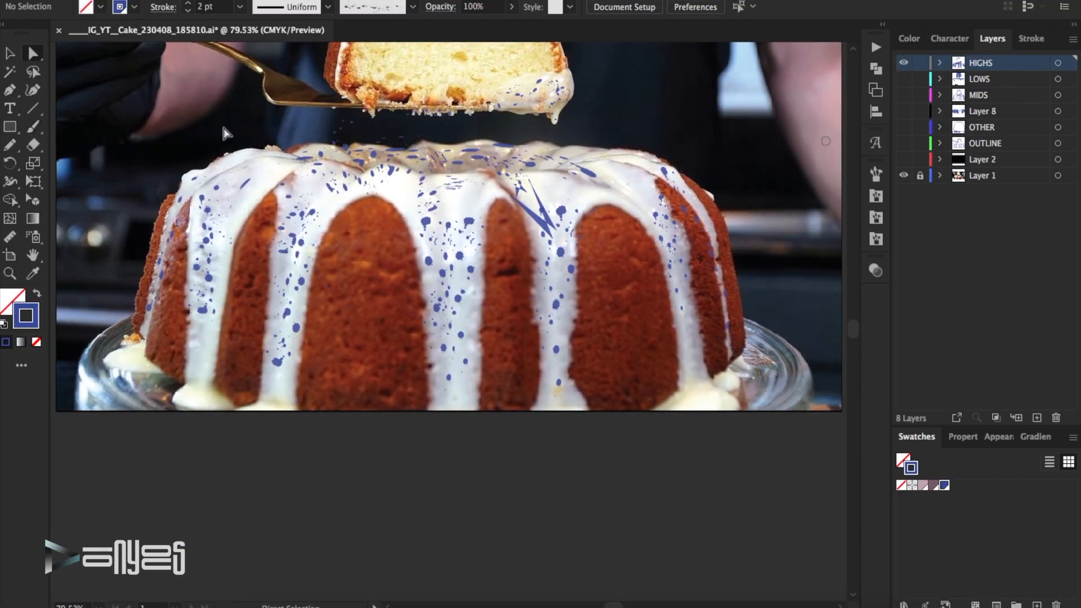
# Step: Switch to a solid rough-edged art brush at 1 pt and paint highlight strokes along both sides of the glass cake stand
pyautogui.click(412, 6)
pyautogui.click(332, 84)
pyautogui.click(876, 174)
pyautogui.click(732, 176)
pyautogui.click(754, 338)
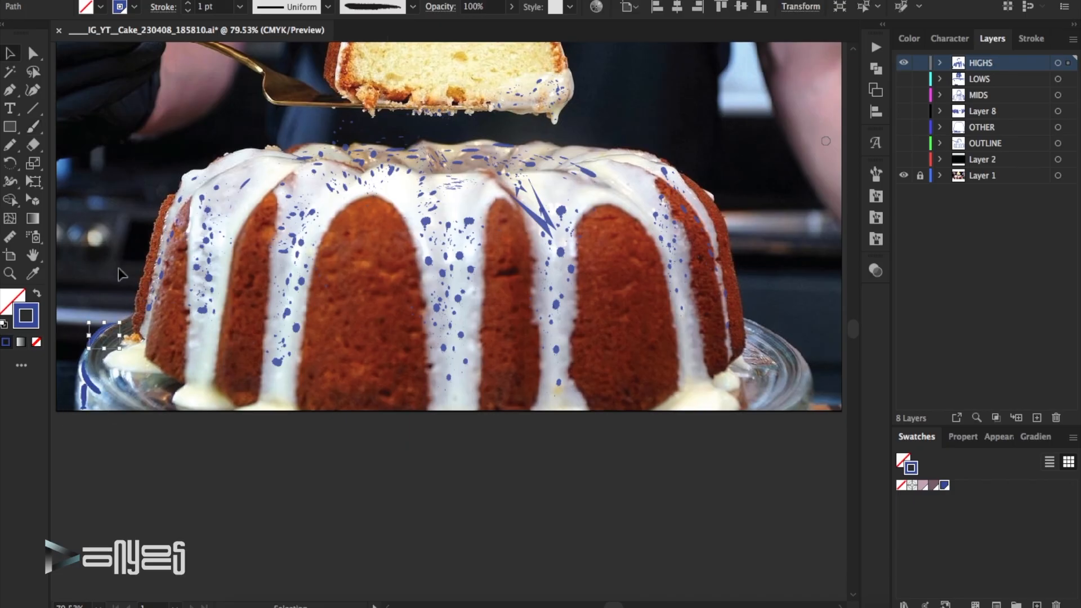
pyautogui.moveTo(754, 406); pyautogui.dragTo(781, 373)
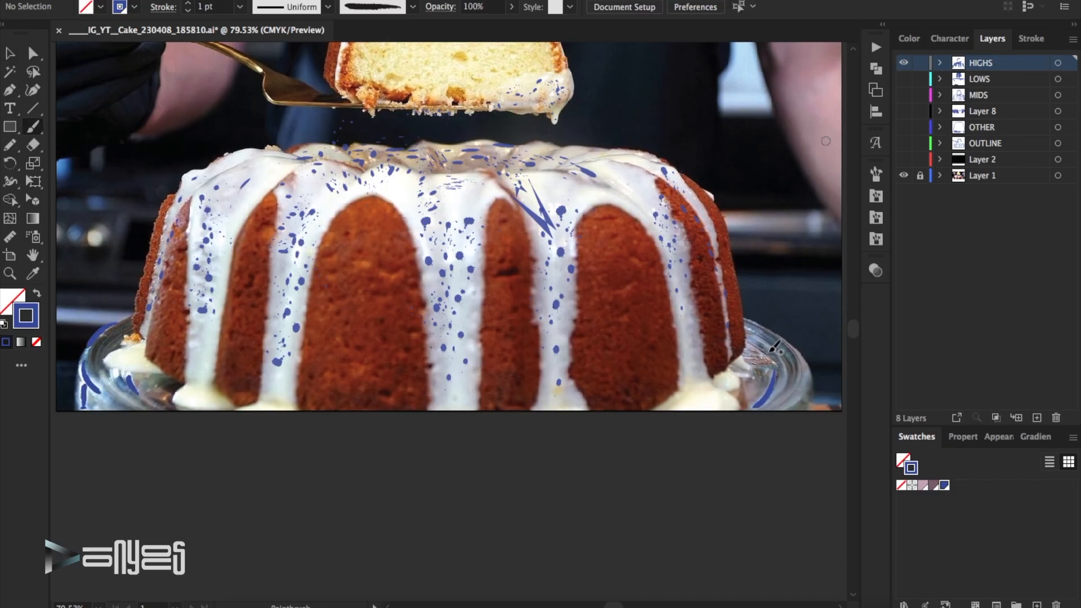
# Step: Paint highlight strokes along the spatula's handle, its neck and the rear edge of its blade
pyautogui.scroll(4, 511, 326)
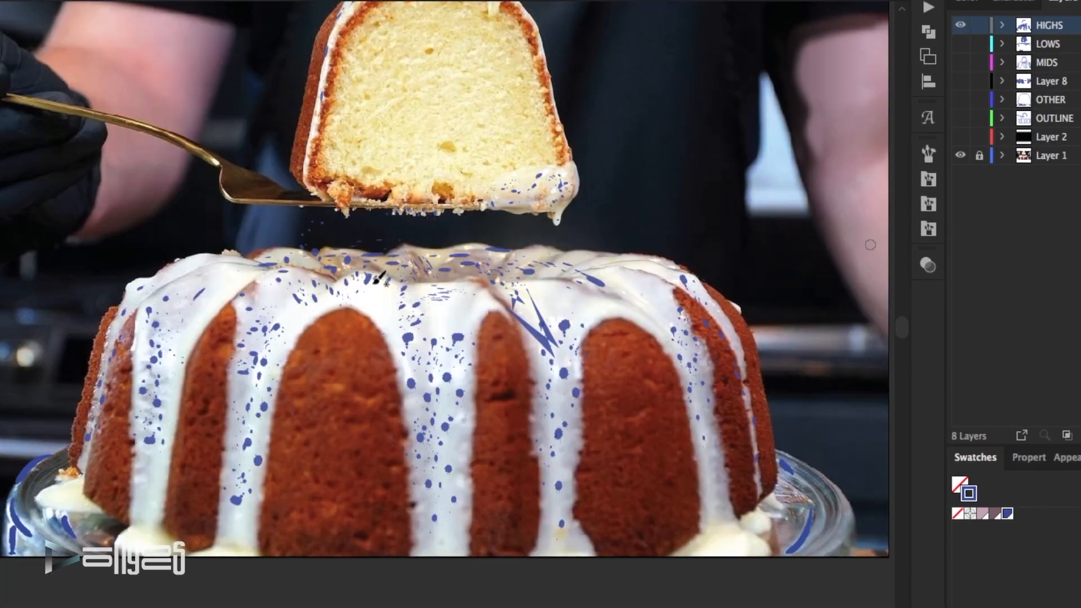
pyautogui.moveTo(119, 118); pyautogui.dragTo(159, 132)
pyautogui.moveTo(202, 150); pyautogui.dragTo(245, 205)
pyautogui.moveTo(217, 160); pyautogui.dragTo(224, 165)
# Step: Select the highlight strokes on the spatula and restyle them with a smoother art brush
pyautogui.click(218, 161)
pyautogui.keyDown('shift'); pyautogui.click(152, 130); pyautogui.keyUp('shift')
pyautogui.keyDown('shift'); pyautogui.click(241, 199); pyautogui.keyUp('shift')
pyautogui.click(260, 160)
pyautogui.click(242, 199)
pyautogui.click(385, 1)
pyautogui.scroll(10, 359, 53)
pyautogui.scroll(-2, 319, 75)
pyautogui.click(318, 75)
pyautogui.click(583, 70)
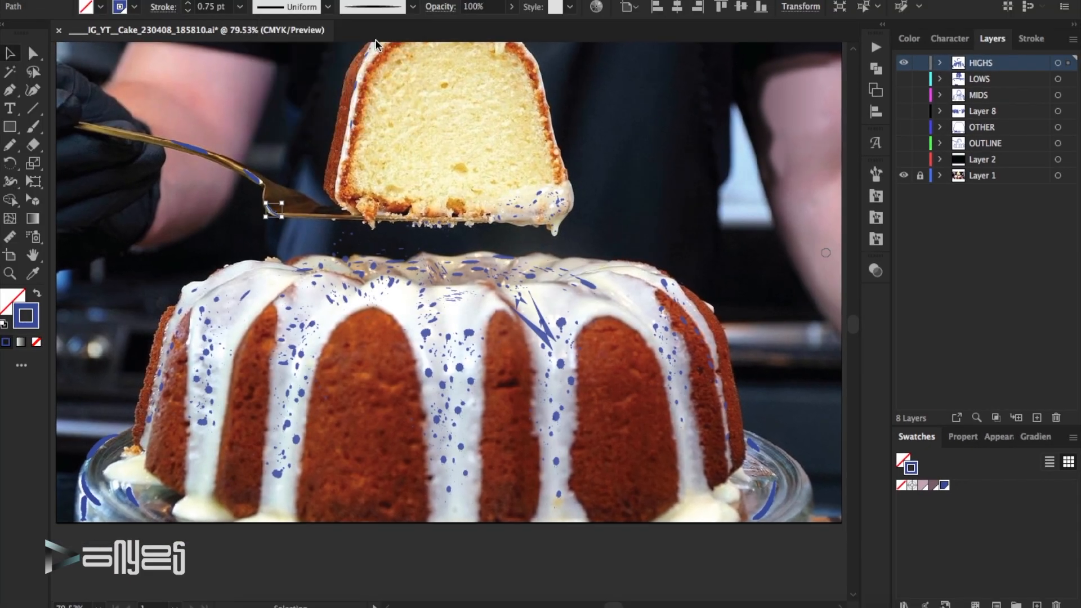
# Step: Adjust the stroke weight of the spatula's highlights, working up to a 3 pt tapered stroke, and save the file
pyautogui.click(187, 4)
pyautogui.click(309, 162)
pyautogui.click(274, 206)
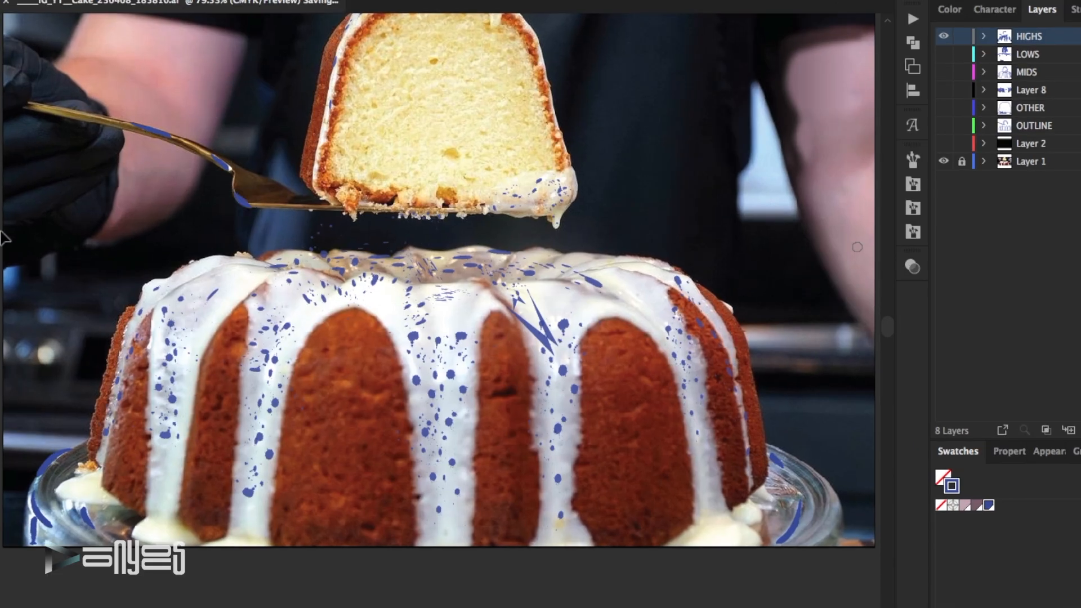
pyautogui.click(380, 275)
pyautogui.click(481, 287)
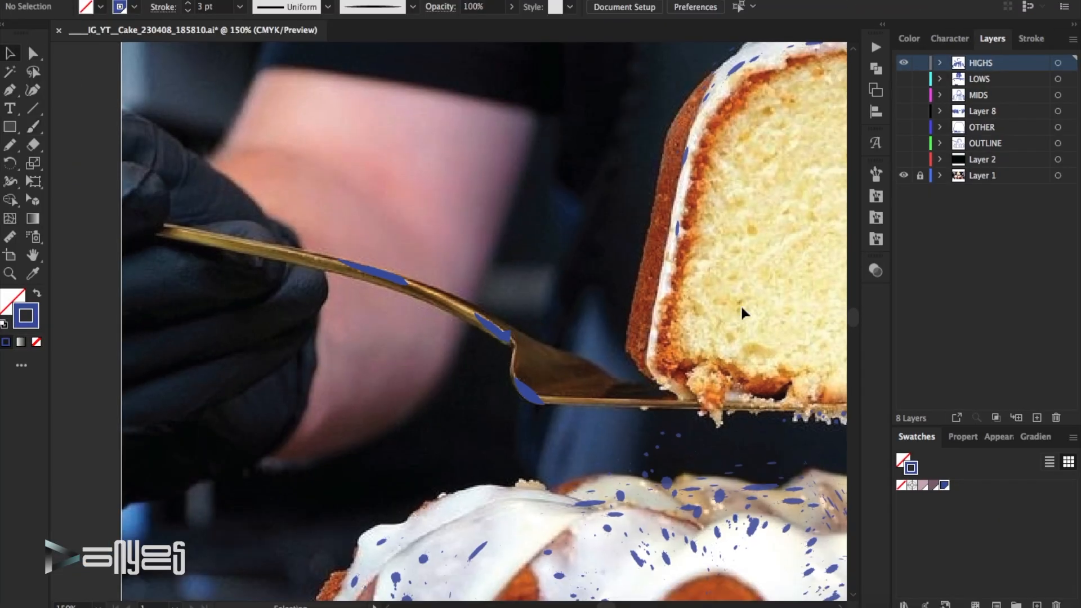
# Step: Hide HIGHS, show and activate the LOWS layer, and outline the dark patch on the spatula blade as a closed 3 pt pen path
pyautogui.click(904, 63)
pyautogui.click(904, 79)
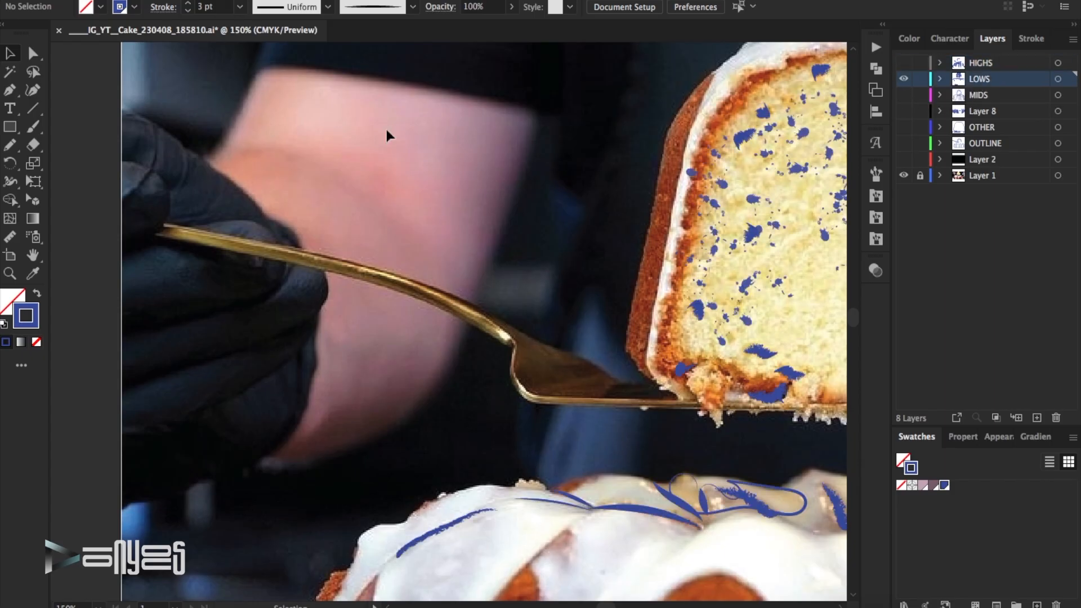
pyautogui.moveTo(633, 382); pyautogui.dragTo(612, 383)
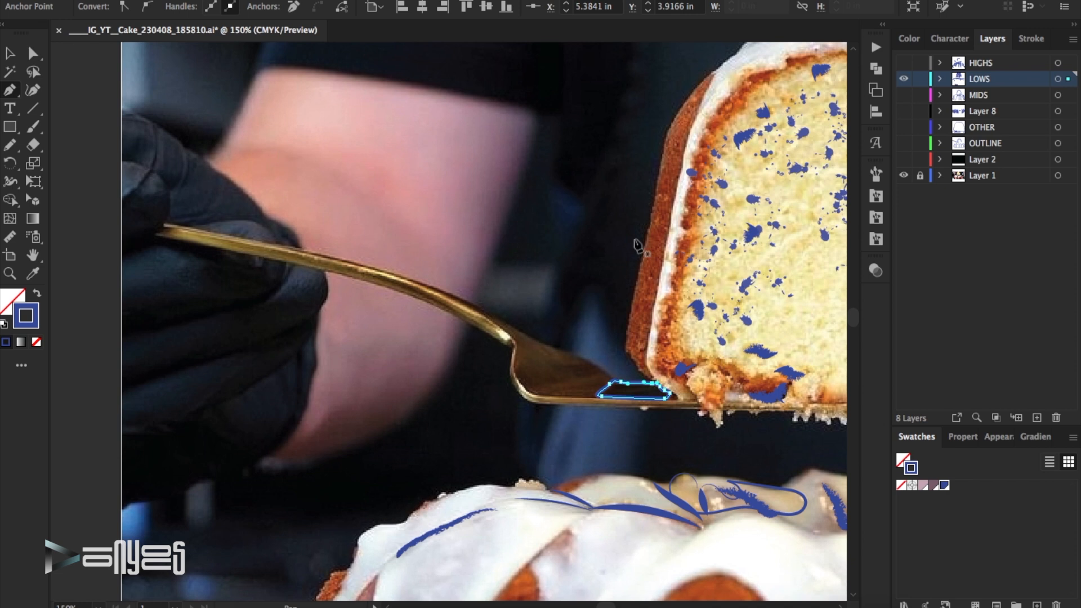
pyautogui.click(1031, 39)
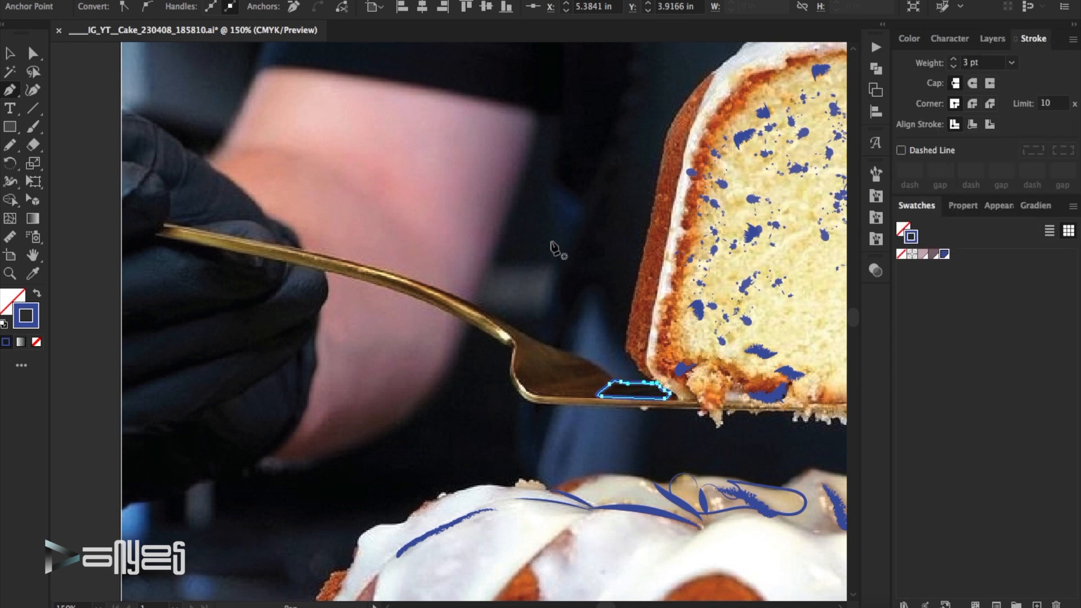
# Step: Trace the shadow along the upper edge of the spatula handle with the Pen tool and give it a 0.75 pt art brush stroke
pyautogui.moveTo(509, 336); pyautogui.dragTo(389, 274)
pyautogui.click(275, 247)
pyautogui.click(10, 53)
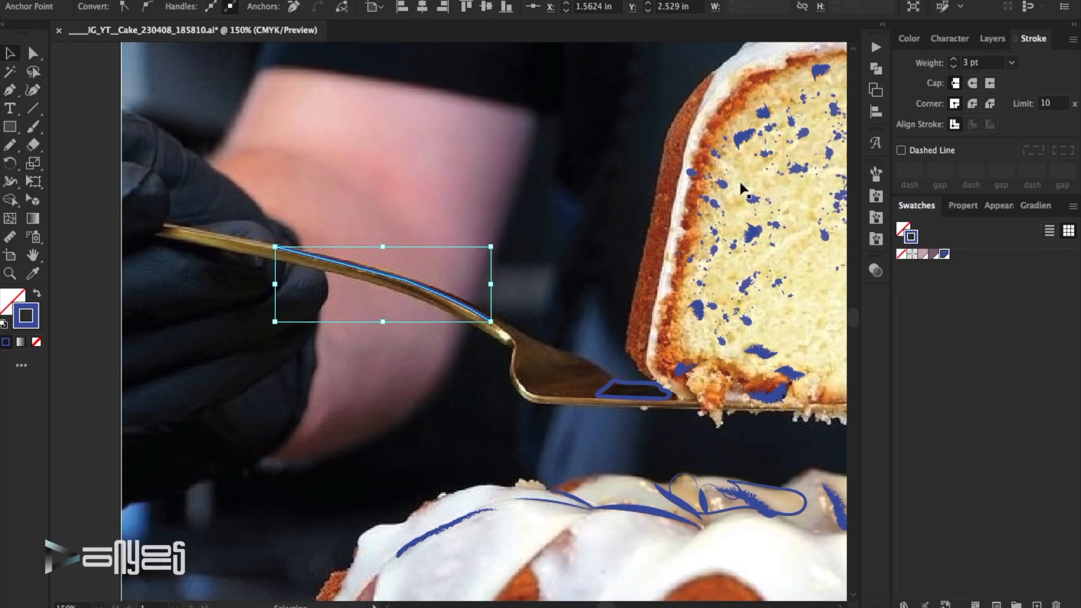
pyautogui.click(875, 176)
pyautogui.click(768, 403)
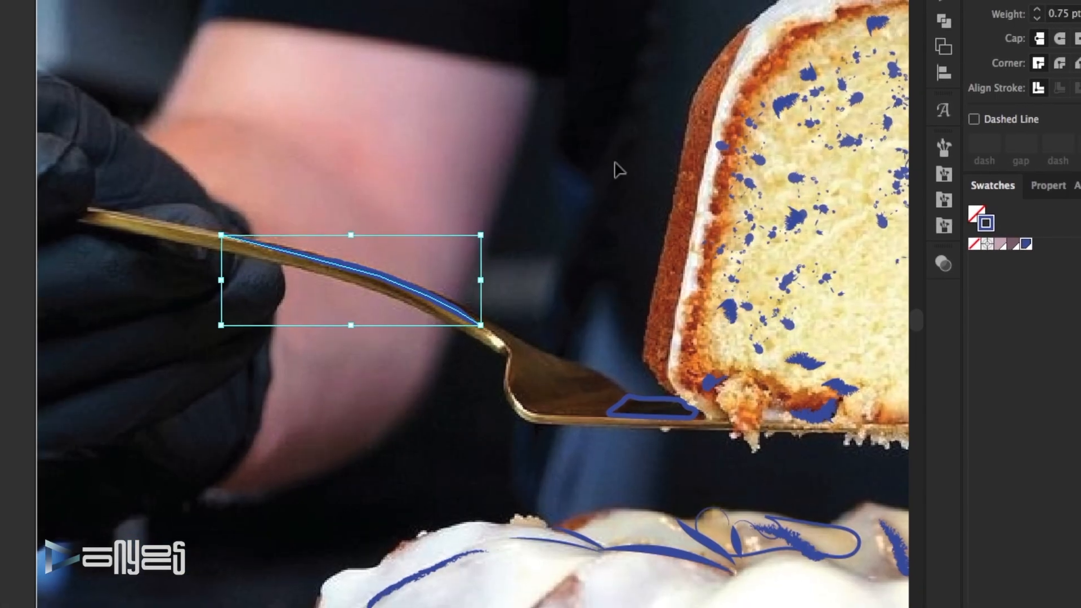
pyautogui.click(490, 237)
# Step: Paint 0.75 pt shadow strokes at the gloved end of the spatula handle and across its blade, with round cap and round corner
pyautogui.press('b')
pyautogui.moveTo(45, 204); pyautogui.dragTo(120, 217)
pyautogui.moveTo(609, 375)
pyautogui.mouseDown()
pyautogui.moveTo(551, 397)
pyautogui.moveTo(518, 379)
pyautogui.moveTo(523, 389)
pyautogui.mouseUp()
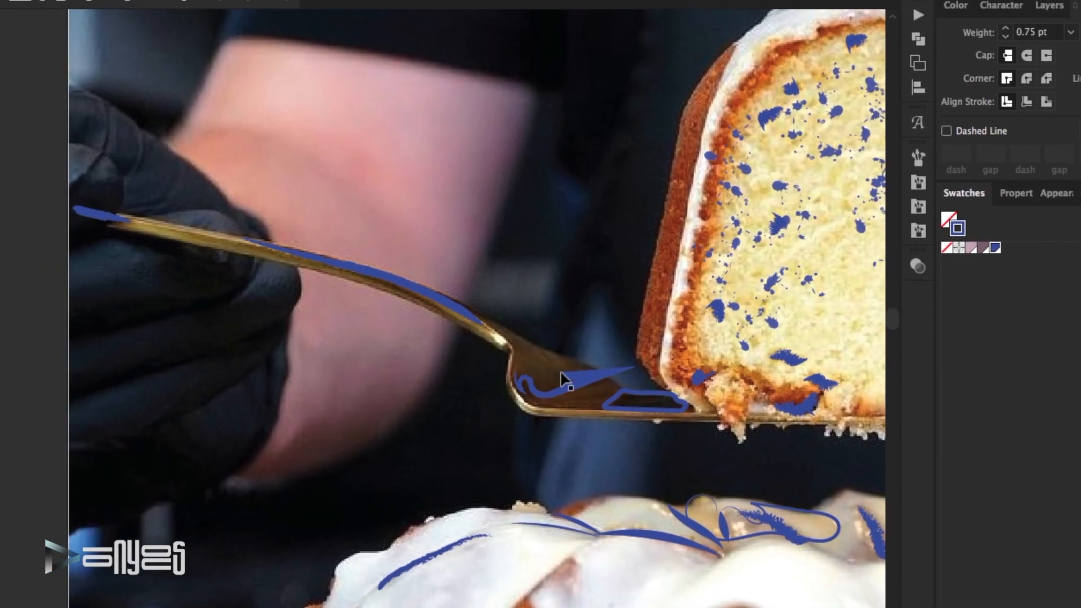
pyautogui.click(1027, 55)
pyautogui.click(1027, 78)
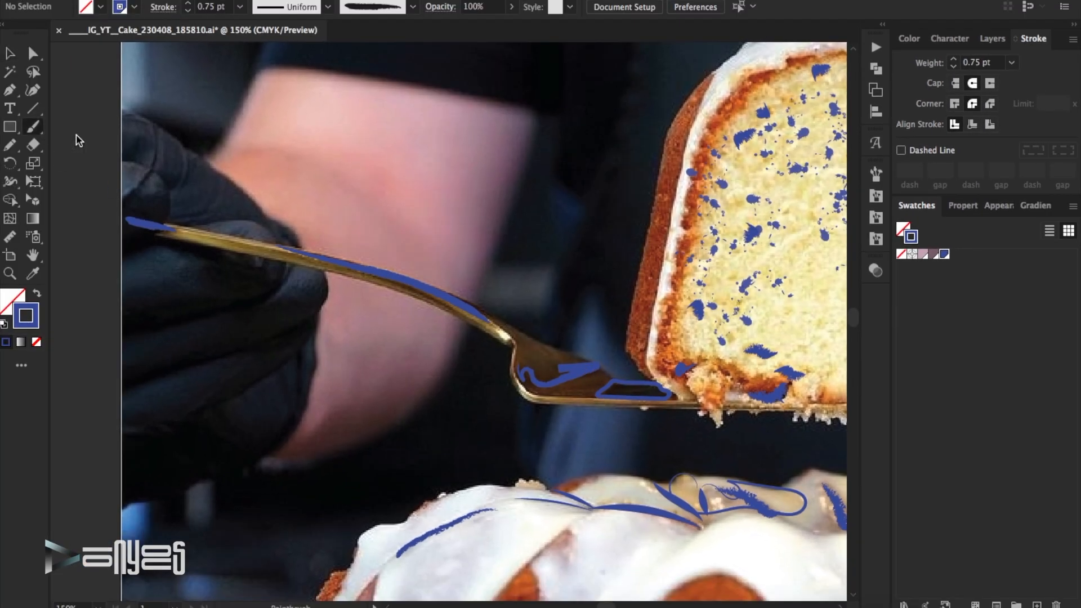
# Step: Fit the artboard in view and show HIGHS, Layer 2, OUTLINE, OTHER, Layer 8 and MIDS to review the complete linework on black
pyautogui.click(992, 40)
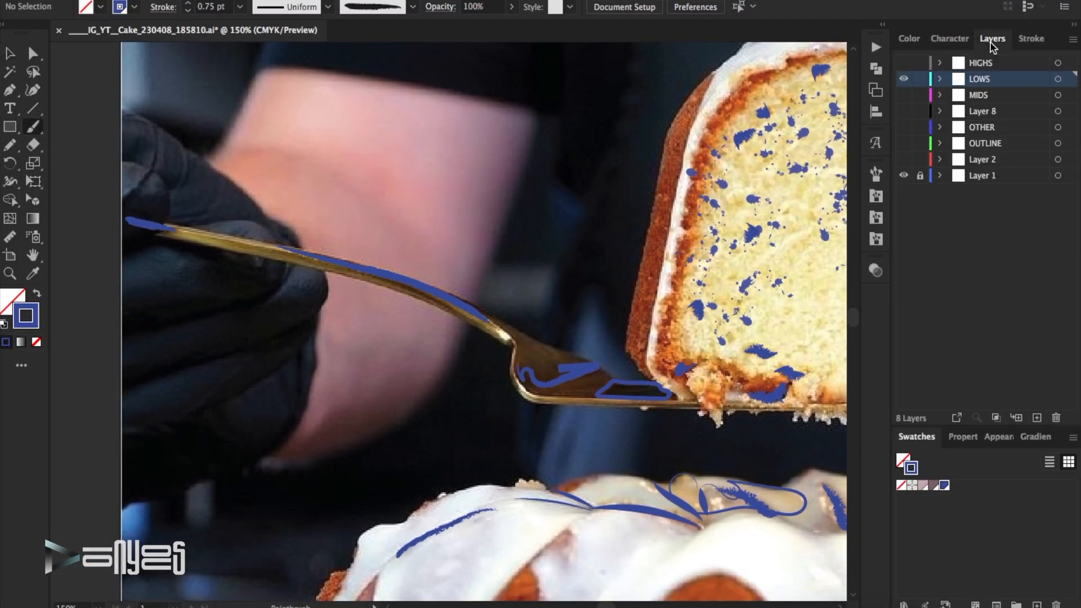
pyautogui.click(904, 63)
pyautogui.hotkey('ctrl', '0')
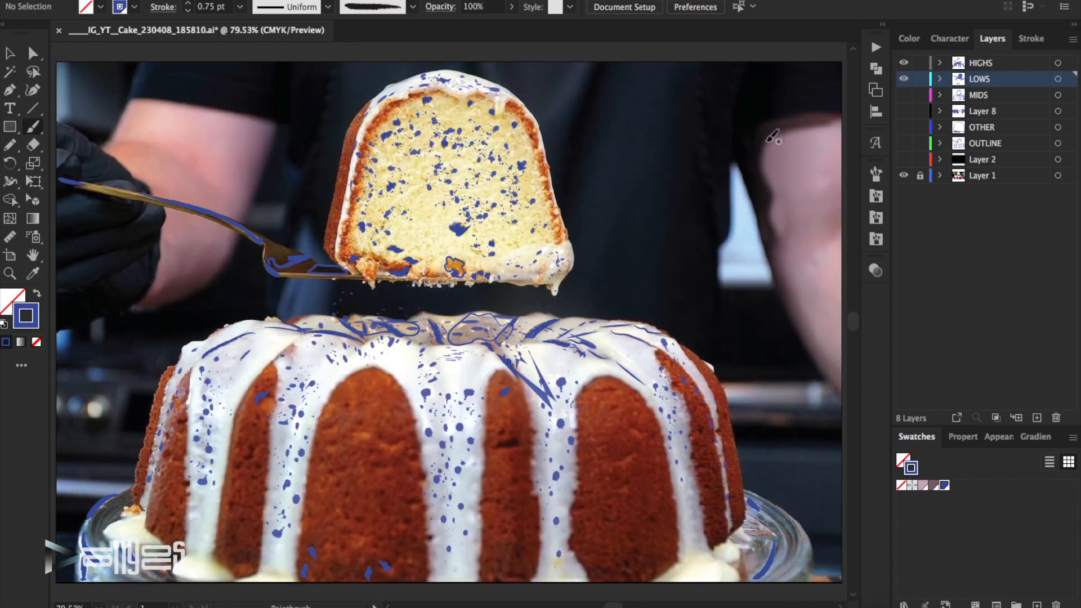
pyautogui.click(903, 159)
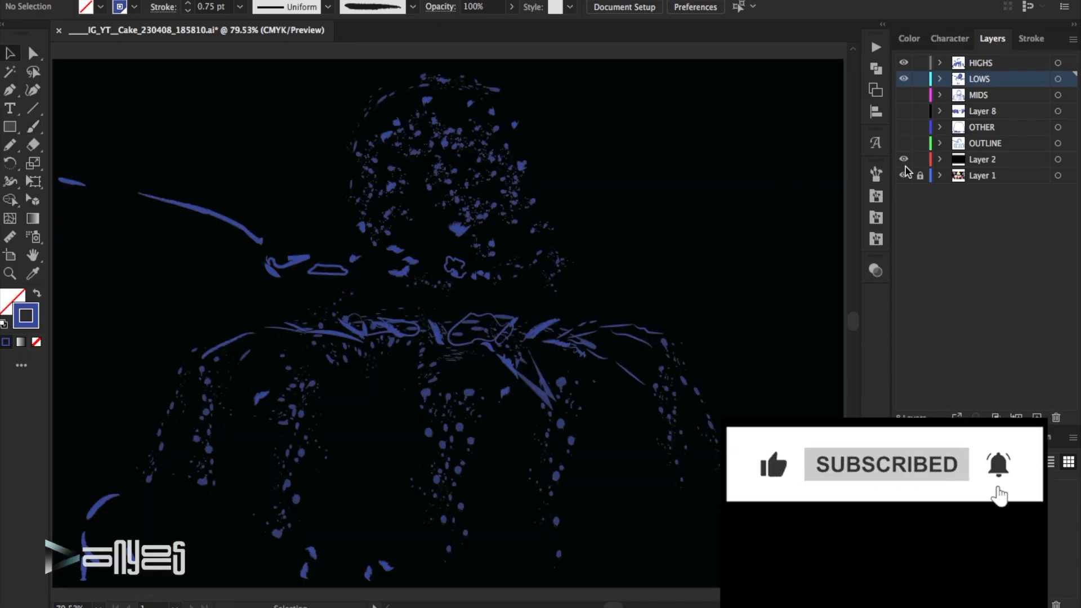
pyautogui.click(903, 143)
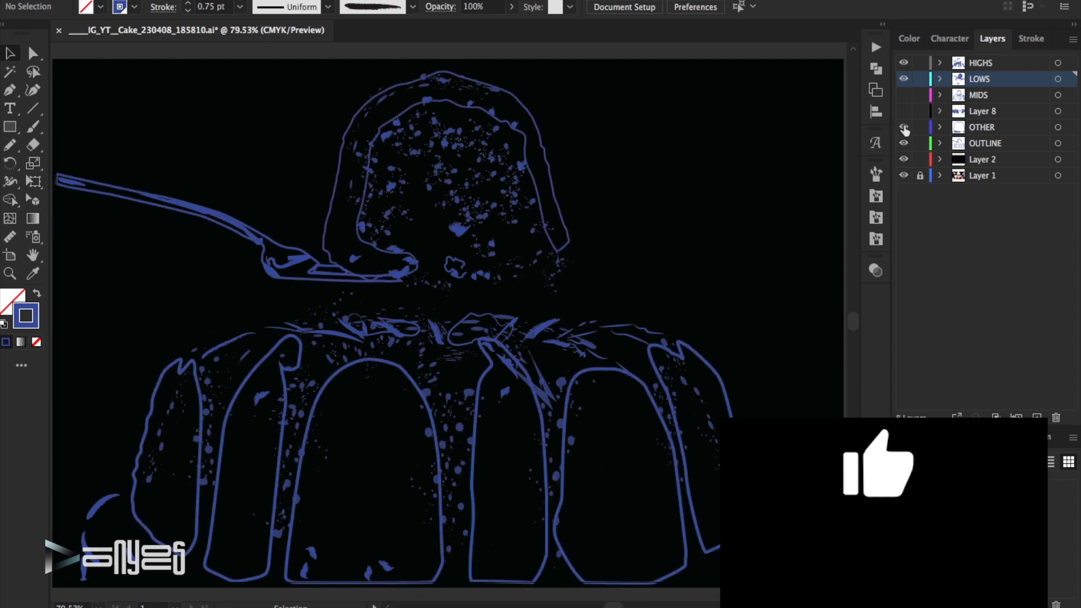
pyautogui.click(904, 128)
pyautogui.click(903, 110)
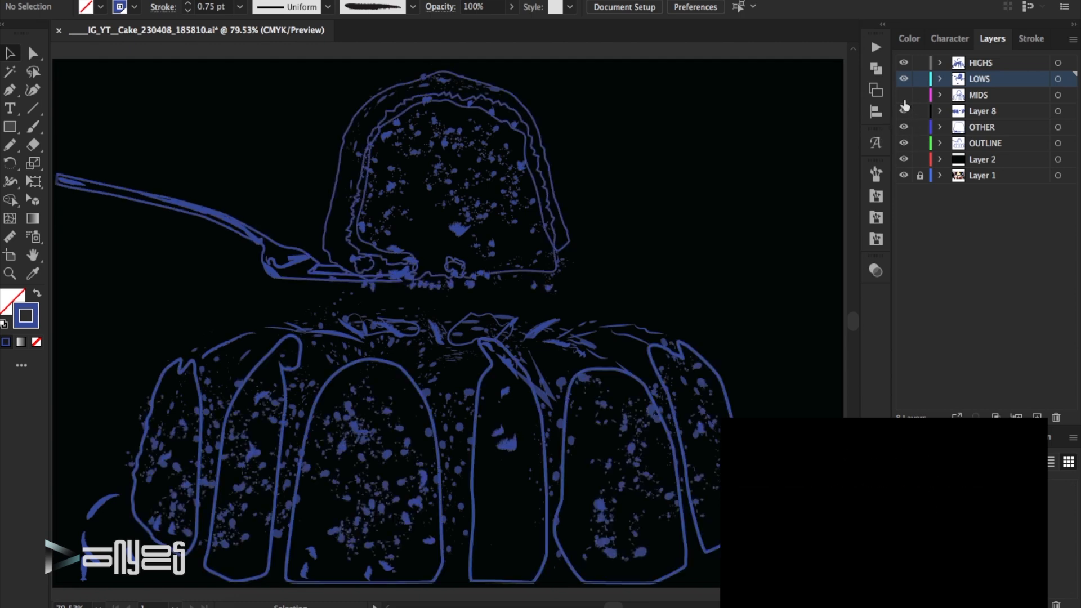
pyautogui.click(904, 95)
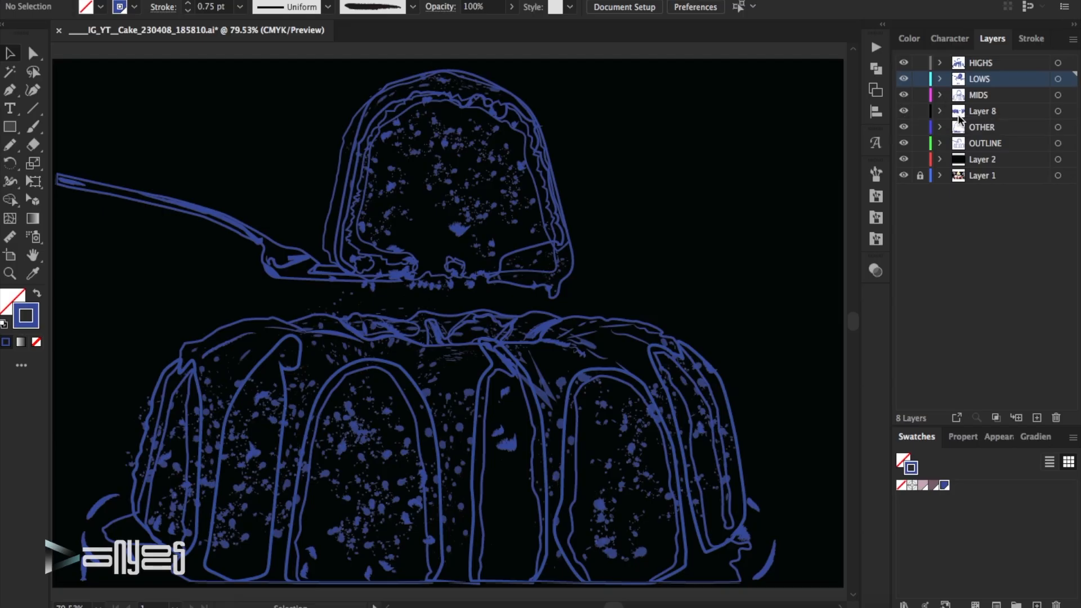
# Step: Hide every layer except OUTLINE and the Layer 1 photo, and make OUTLINE the active layer
pyautogui.click(904, 160)
pyautogui.moveTo(903, 131); pyautogui.dragTo(904, 63)
pyautogui.click(905, 146)
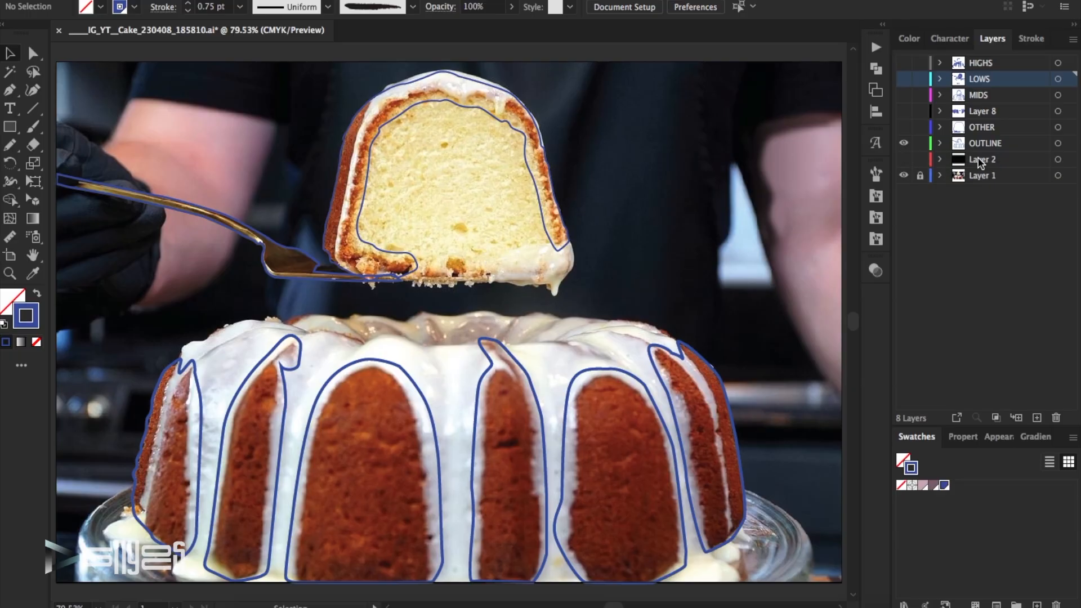
pyautogui.click(990, 144)
# Step: Trace the left part of the glass cake stand with the Pen tool, from the cake's edge down to the artboard's lower edge
pyautogui.scroll(-1, 504, 299)
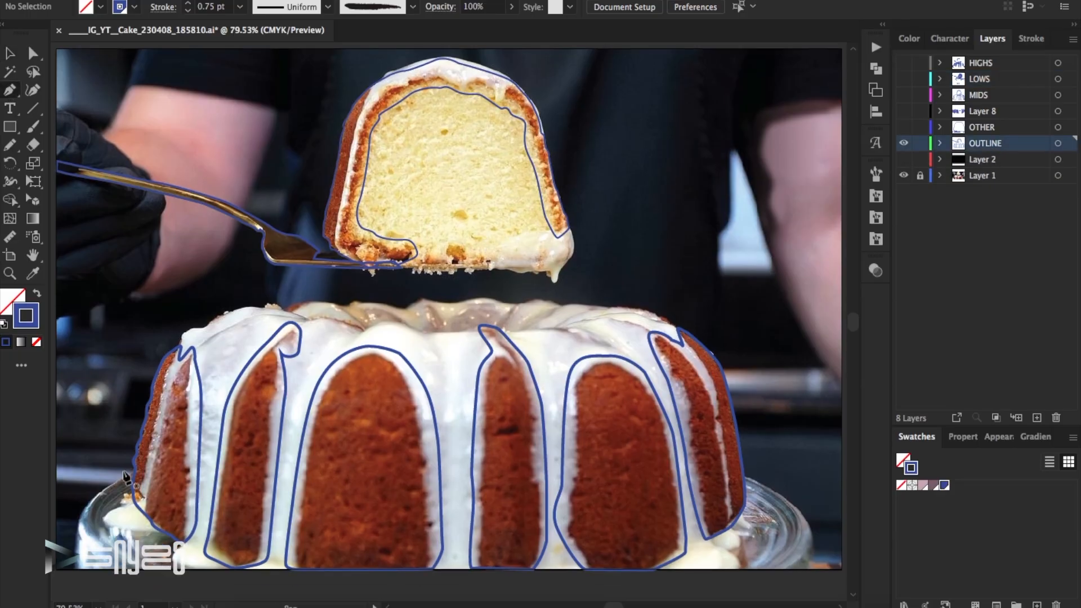
pyautogui.click(139, 466)
pyautogui.moveTo(84, 509); pyautogui.dragTo(77, 524)
pyautogui.click(78, 568)
pyautogui.click(78, 566)
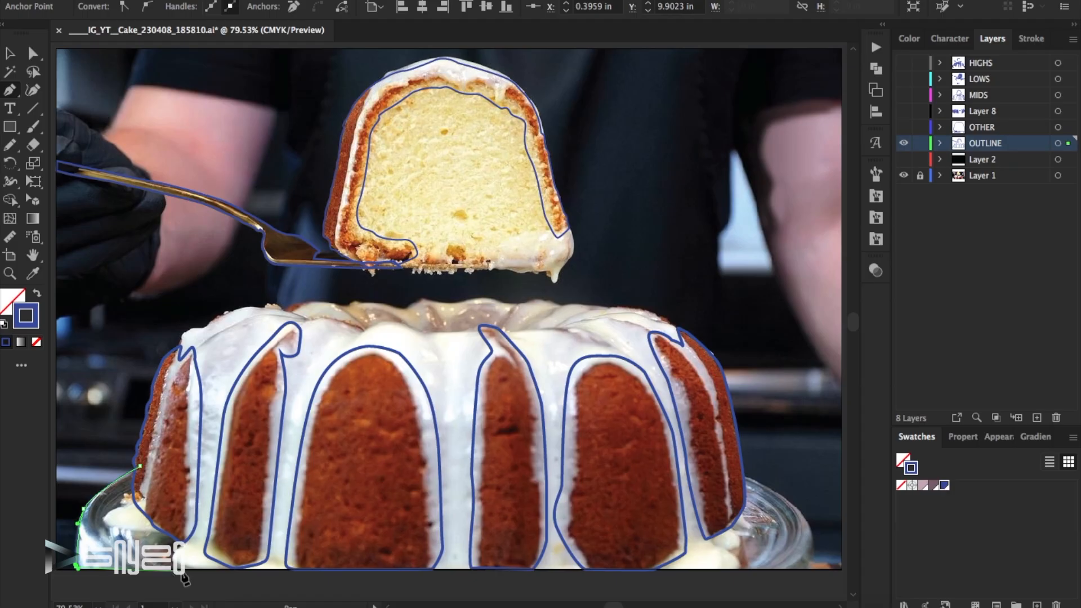
pyautogui.click(187, 569)
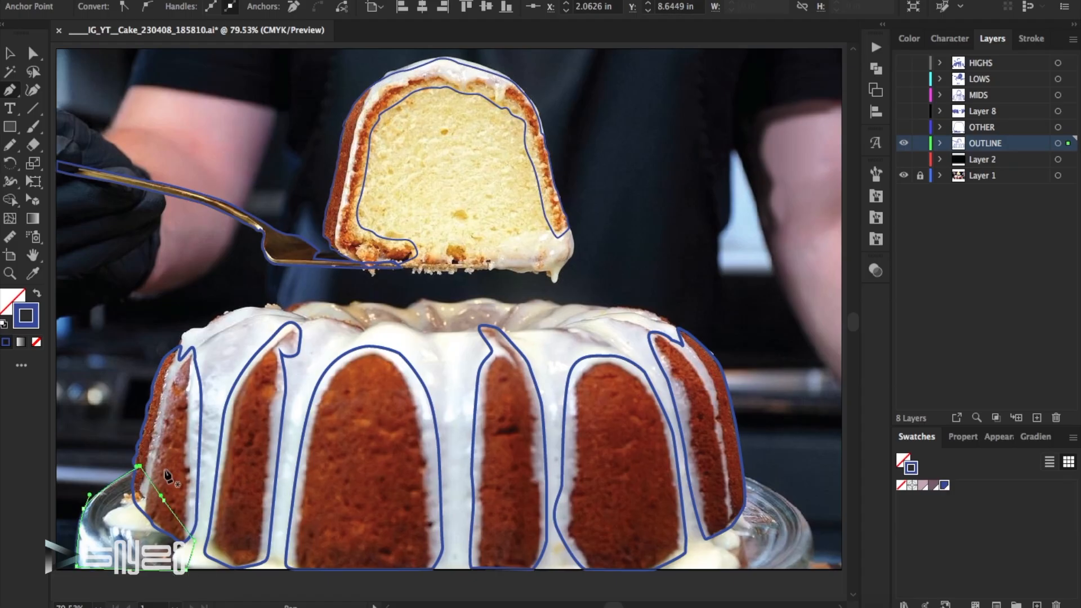
# Step: Finish the outline of the glass stand's left part and set the stroke weight to 3 pt
pyautogui.click(1032, 38)
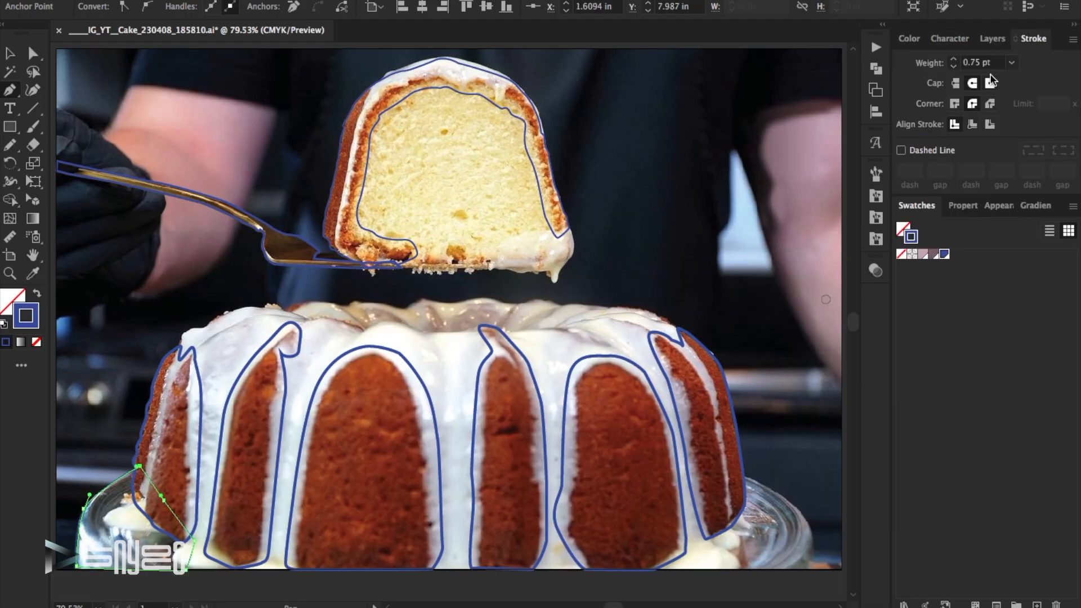
pyautogui.click(1012, 62)
pyautogui.click(742, 479)
pyautogui.press('super+z')
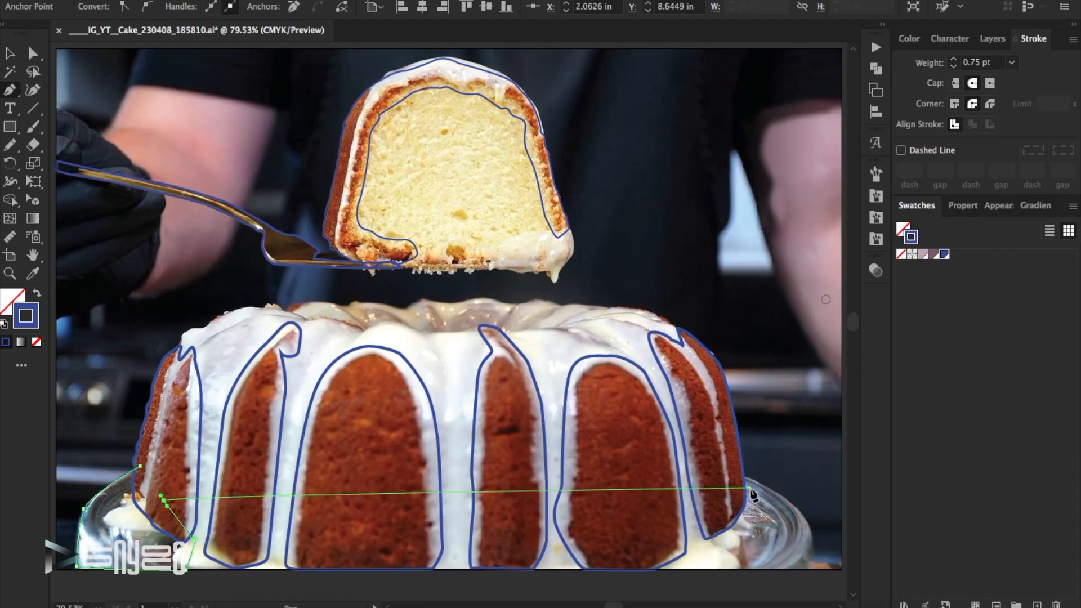
pyautogui.click(105, 0)
pyautogui.click(124, 0)
pyautogui.press('shift+super+z')
pyautogui.click(8, 56)
pyautogui.click(1011, 62)
pyautogui.click(1033, 154)
pyautogui.click(755, 234)
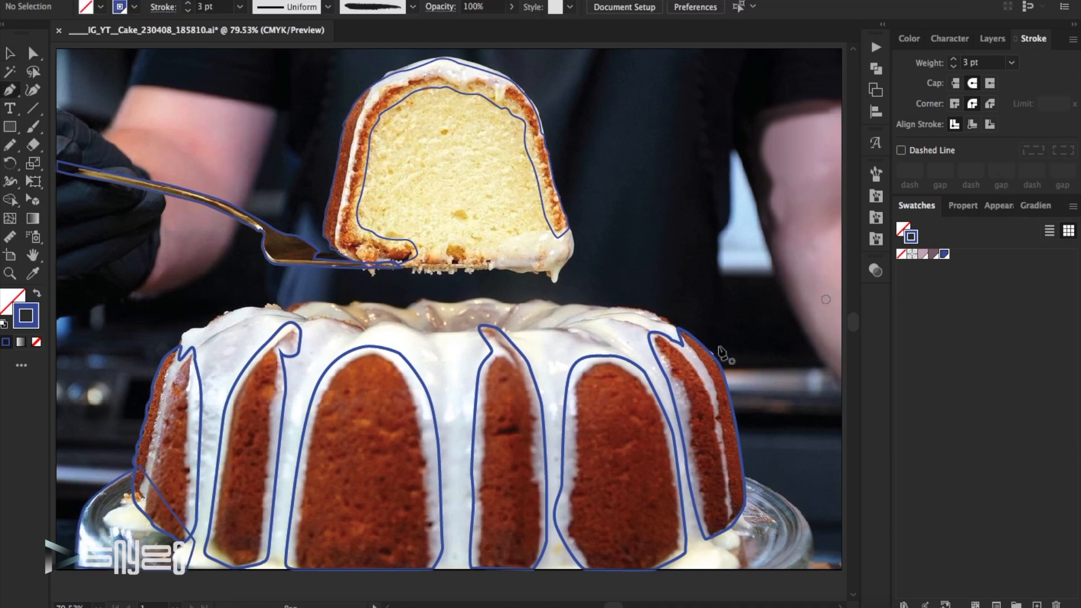
# Step: Trace the right part of the glass cake stand with the Pen tool as a closed 3 pt path, from the cake's edge to the artboard's lower edge
pyautogui.scroll(-2, 724, 355)
pyautogui.click(734, 448)
pyautogui.moveTo(813, 511); pyautogui.dragTo(819, 560)
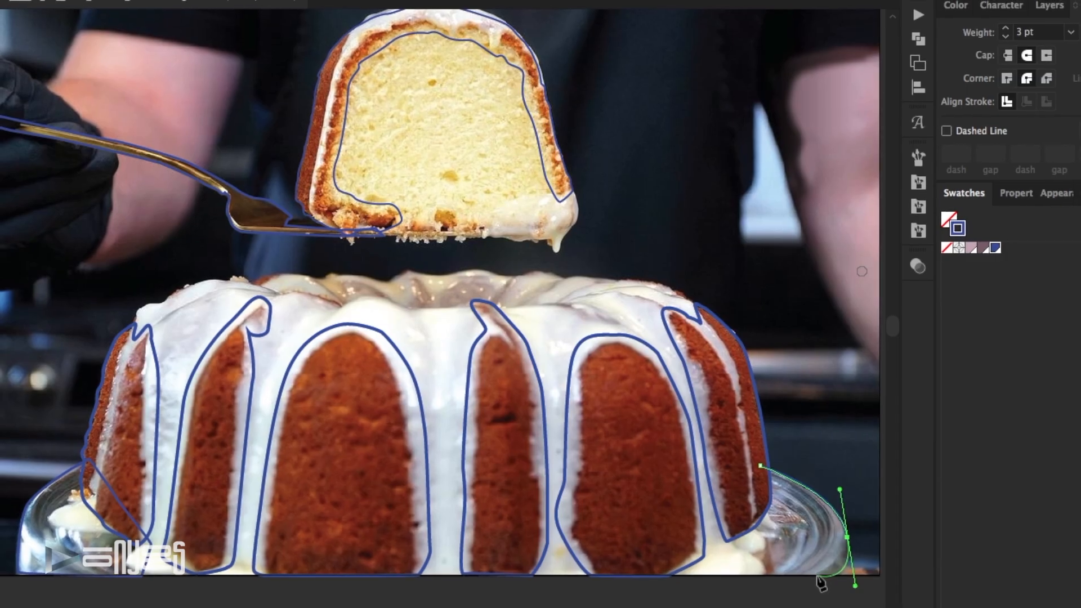
pyautogui.click(786, 544)
pyautogui.moveTo(700, 541); pyautogui.dragTo(704, 534)
pyautogui.click(759, 465)
pyautogui.press('v')
pyautogui.click(691, 211)
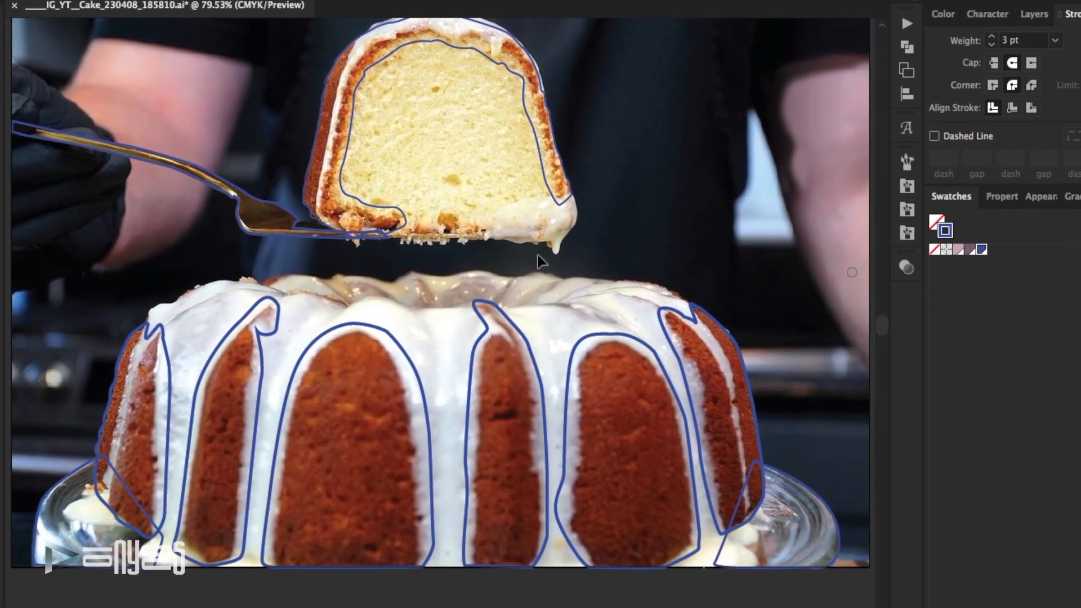
# Step: Hide the OUTLINE layer and show LOWS as the active layer
pyautogui.click(1034, 13)
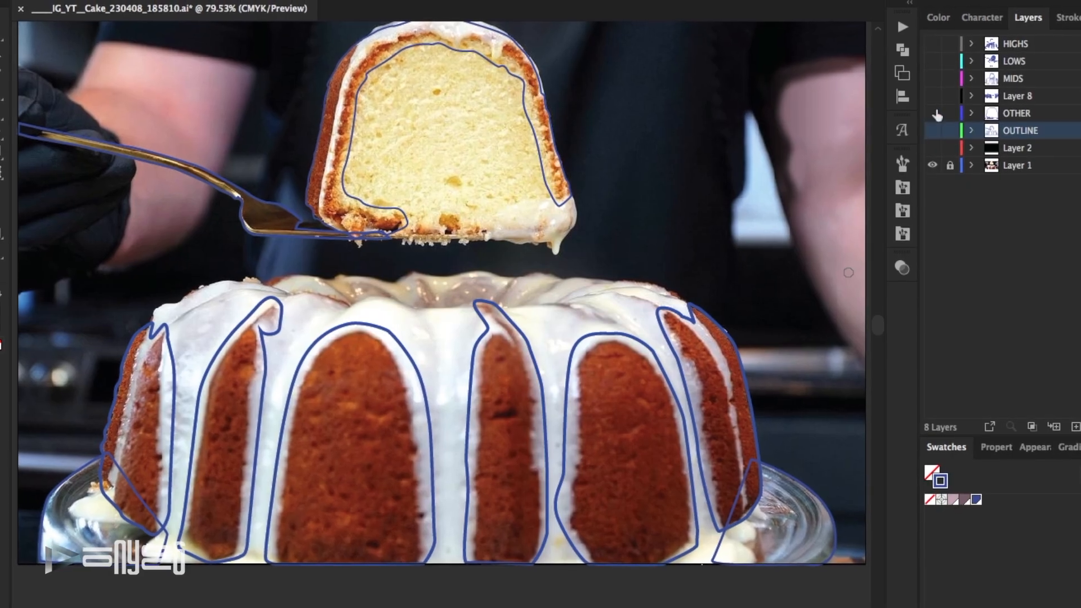
pyautogui.click(932, 130)
pyautogui.click(932, 60)
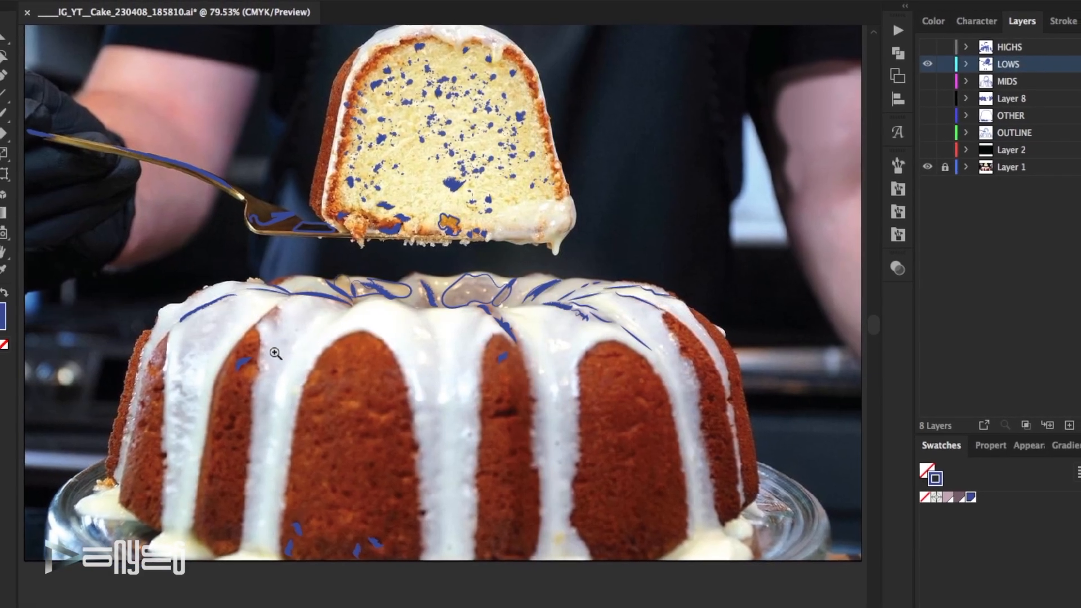
# Step: Paint 1 pt shadow strokes with the Paintbrush along the rim and inside the right part of the glass stand
pyautogui.click(856, 548)
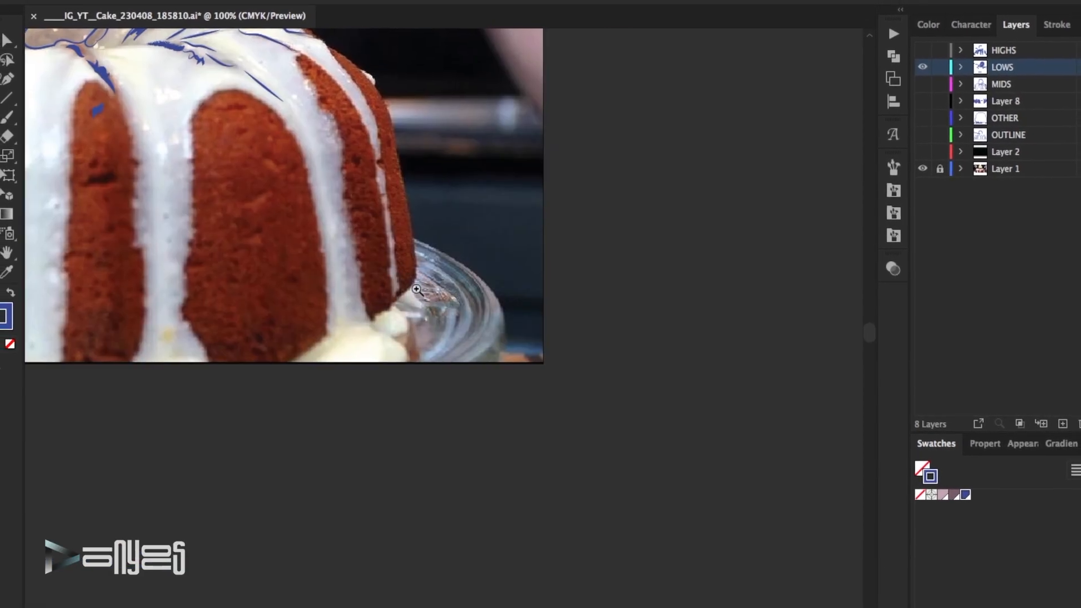
pyautogui.click(417, 290)
pyautogui.moveTo(478, 459)
pyautogui.mouseDown()
pyautogui.moveTo(473, 381)
pyautogui.moveTo(527, 399)
pyautogui.moveTo(545, 364)
pyautogui.mouseUp()
pyautogui.moveTo(513, 360); pyautogui.dragTo(518, 398)
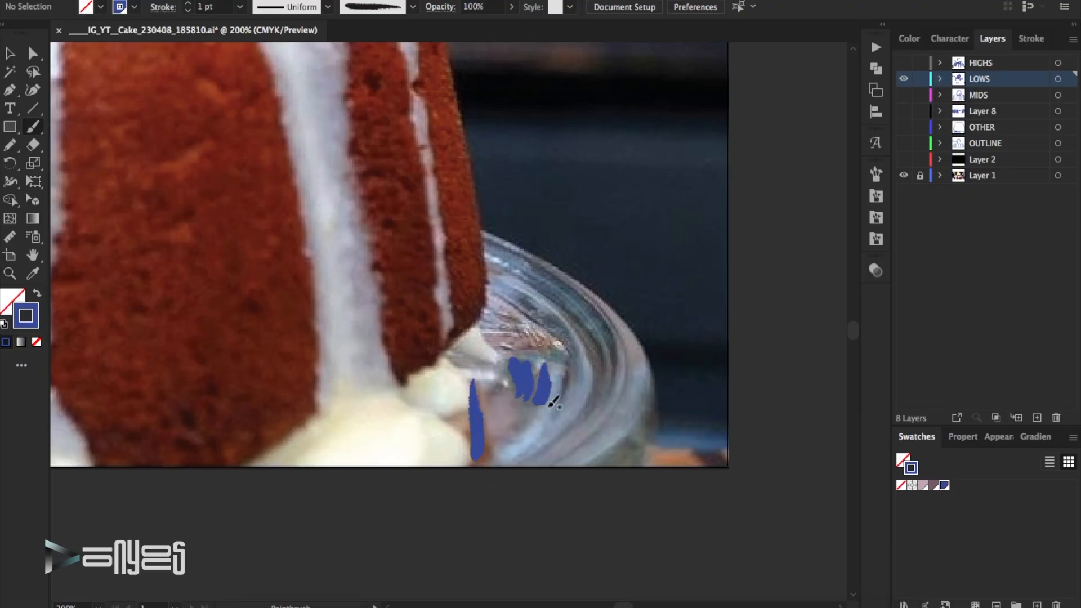
pyautogui.moveTo(569, 370); pyautogui.dragTo(555, 424)
pyautogui.moveTo(550, 270)
pyautogui.mouseDown()
pyautogui.moveTo(572, 285)
pyautogui.moveTo(614, 372)
pyautogui.mouseUp()
pyautogui.moveTo(509, 263); pyautogui.dragTo(598, 364)
# Step: Set the shadow strokes on the glass stand's right part to 0.5 pt
pyautogui.click(10, 54)
pyautogui.moveTo(668, 303); pyautogui.dragTo(489, 401)
pyautogui.click(188, 11)
pyautogui.click(188, 11)
pyautogui.click(648, 265)
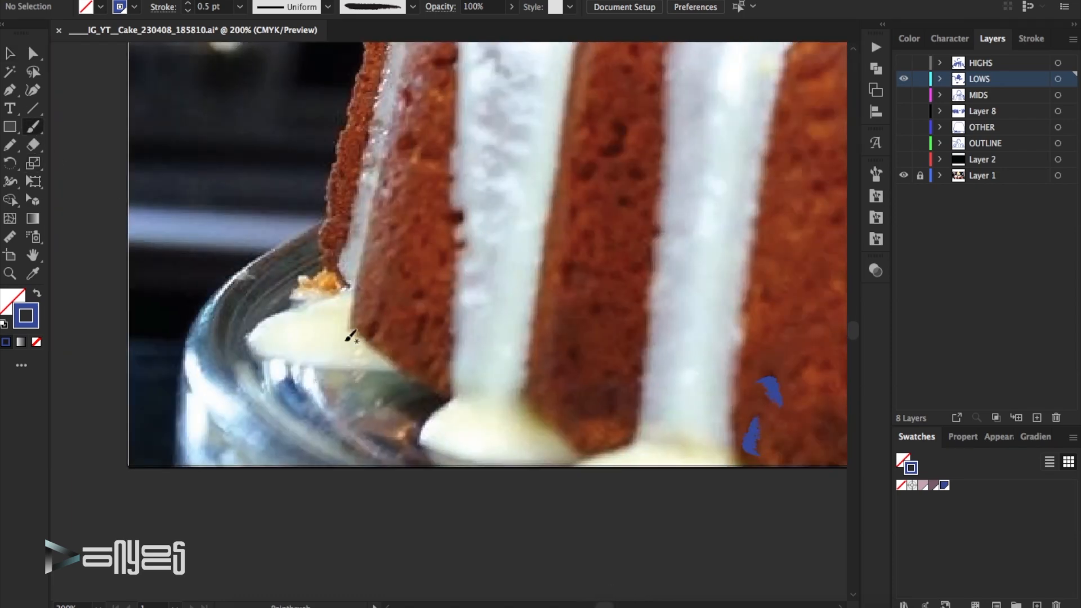
# Step: Paint 0.5 pt shadow strokes on the left part of the glass stand, under the icing puddles and along the curved rim
pyautogui.moveTo(426, 381)
pyautogui.mouseDown()
pyautogui.moveTo(385, 399)
pyautogui.moveTo(427, 384)
pyautogui.moveTo(406, 404)
pyautogui.moveTo(447, 398)
pyautogui.moveTo(415, 450)
pyautogui.mouseUp()
pyautogui.moveTo(372, 427)
pyautogui.mouseDown()
pyautogui.moveTo(444, 470)
pyautogui.moveTo(392, 428)
pyautogui.moveTo(390, 445)
pyautogui.moveTo(349, 439)
pyautogui.mouseUp()
pyautogui.moveTo(288, 392); pyautogui.dragTo(291, 376)
pyautogui.moveTo(237, 314)
pyautogui.mouseDown()
pyautogui.moveTo(220, 349)
pyautogui.moveTo(232, 287)
pyautogui.moveTo(286, 251)
pyautogui.moveTo(238, 315)
pyautogui.moveTo(314, 256)
pyautogui.moveTo(274, 293)
pyautogui.moveTo(260, 276)
pyautogui.moveTo(235, 298)
pyautogui.moveTo(219, 347)
pyautogui.mouseUp()
pyautogui.click(246, 288)
pyautogui.press('Right')
pyautogui.press('Right')
pyautogui.press('Down')
pyautogui.press('Down')
pyautogui.click(250, 205)
pyautogui.moveTo(307, 243); pyautogui.dragTo(270, 262)
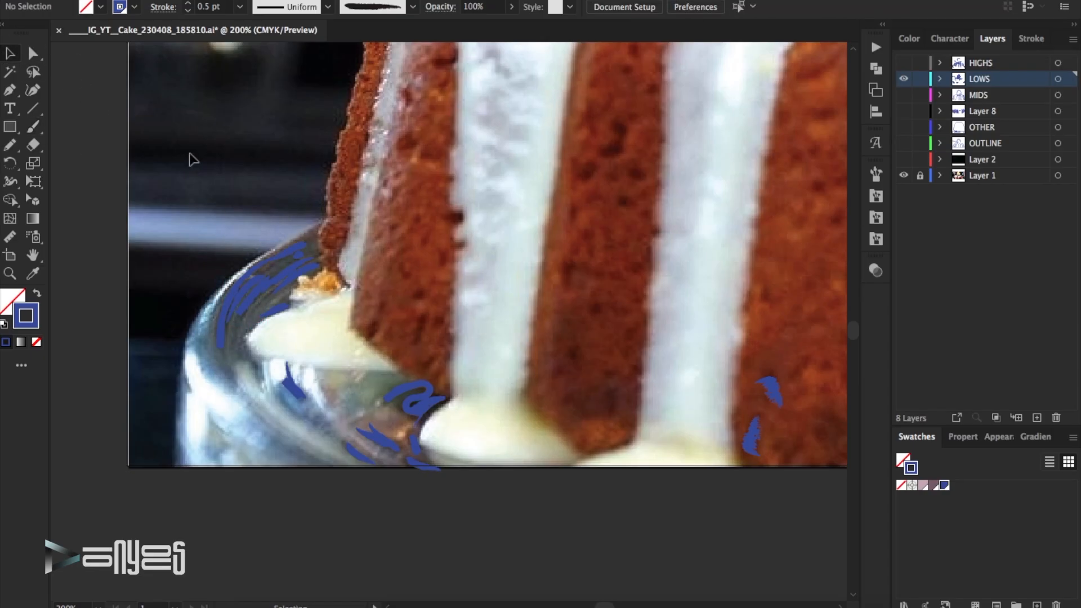
# Step: Fit the artboard in view and check the LOWS shadows against the black background of Layer 2
pyautogui.hotkey('ctrl', '0')
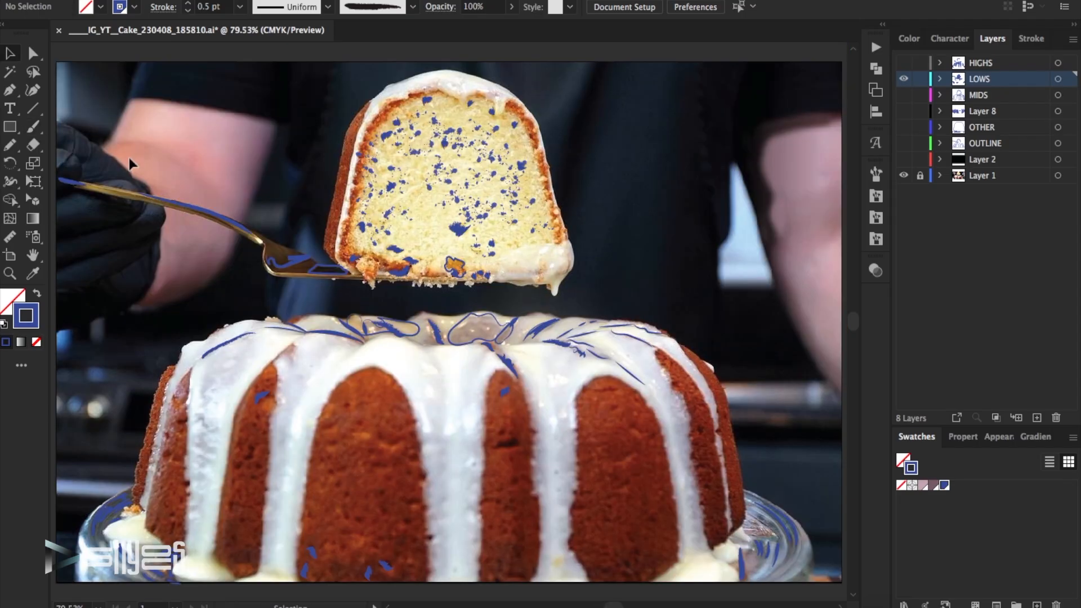
pyautogui.click(903, 159)
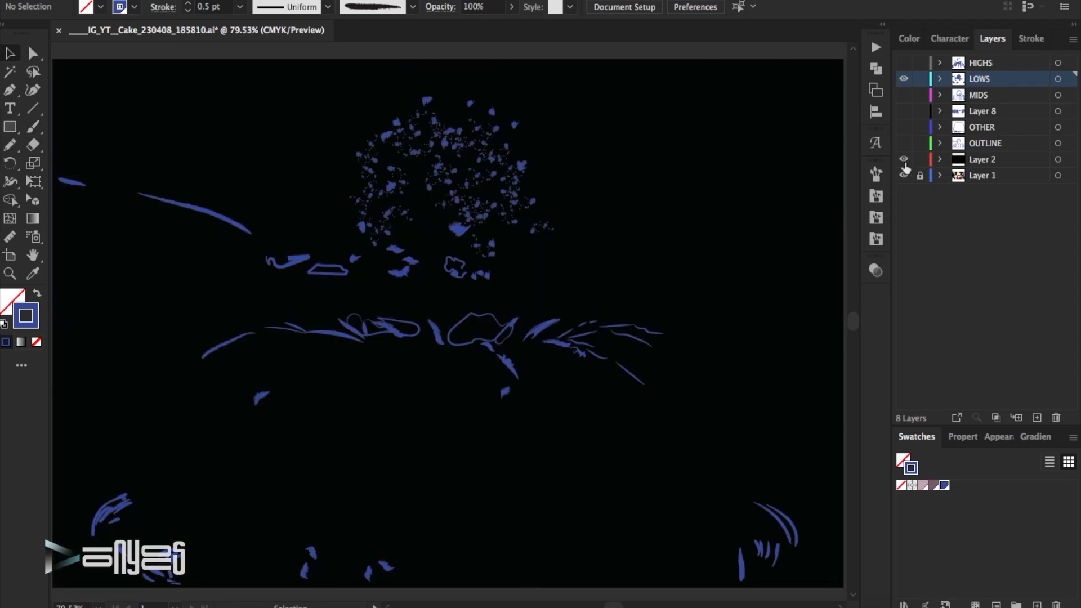
pyautogui.click(904, 160)
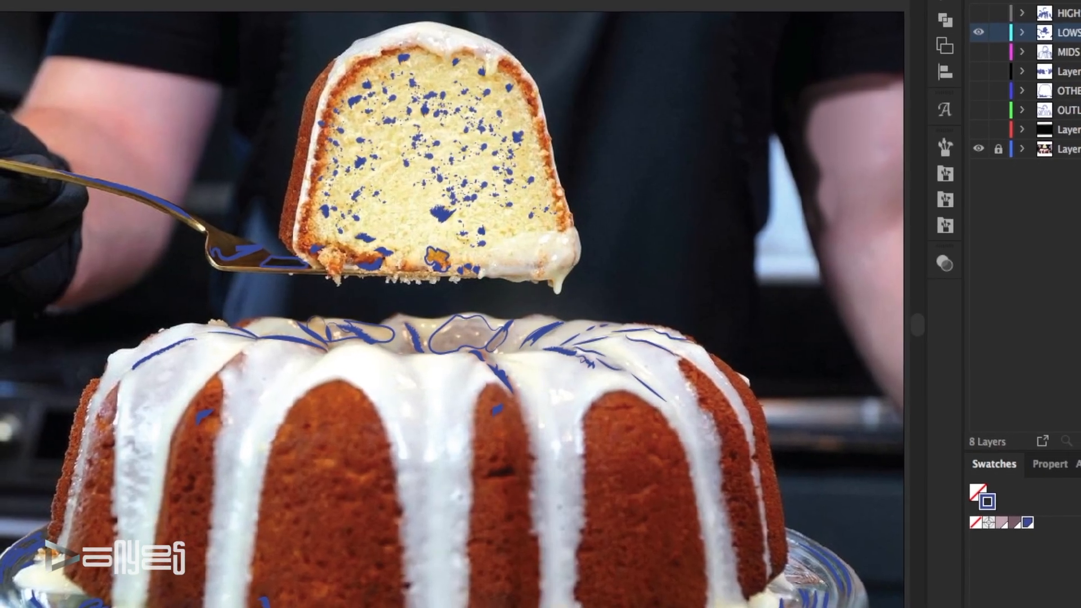
# Step: Outline the shadow patch atop the left icing drip and add a 2 pt ink spatter brush stroke down the drip beneath it
pyautogui.moveTo(201, 350)
pyautogui.mouseDown()
pyautogui.moveTo(178, 399)
pyautogui.moveTo(143, 420)
pyautogui.moveTo(148, 364)
pyautogui.moveTo(197, 343)
pyautogui.moveTo(223, 347)
pyautogui.moveTo(198, 356)
pyautogui.mouseUp()
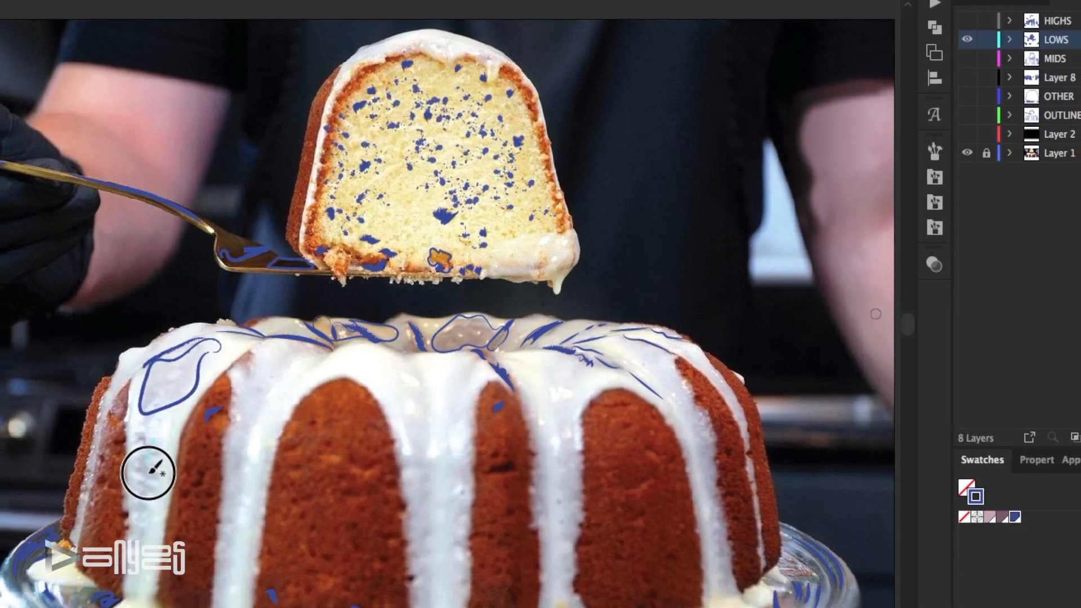
pyautogui.moveTo(148, 473); pyautogui.dragTo(136, 571)
pyautogui.press('v')
pyautogui.click(151, 449)
pyautogui.click(344, 1)
pyautogui.click(324, 18)
pyautogui.click(324, 1)
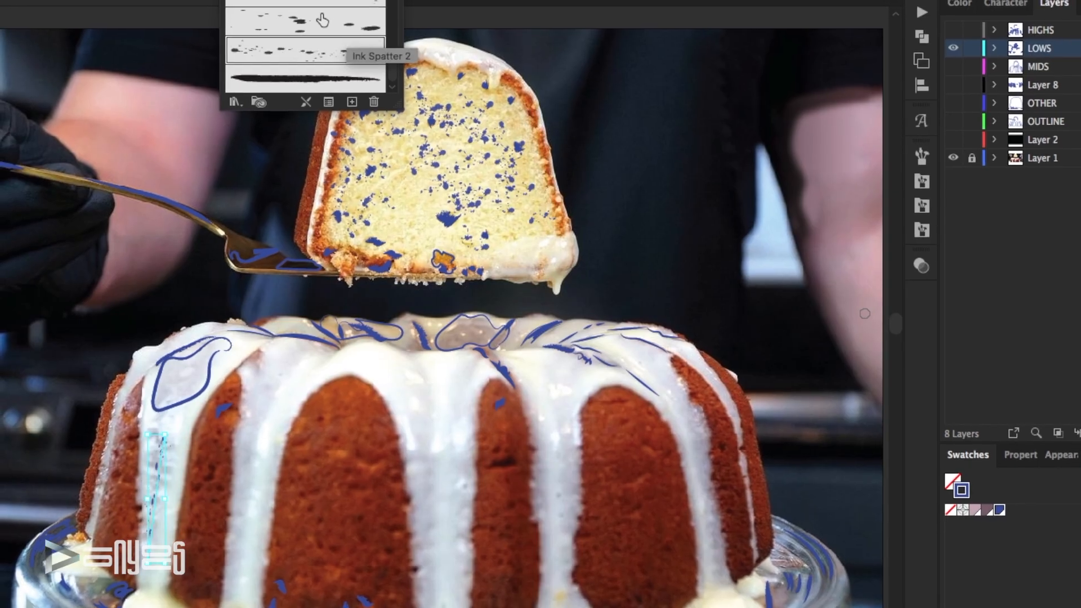
pyautogui.press('F5')
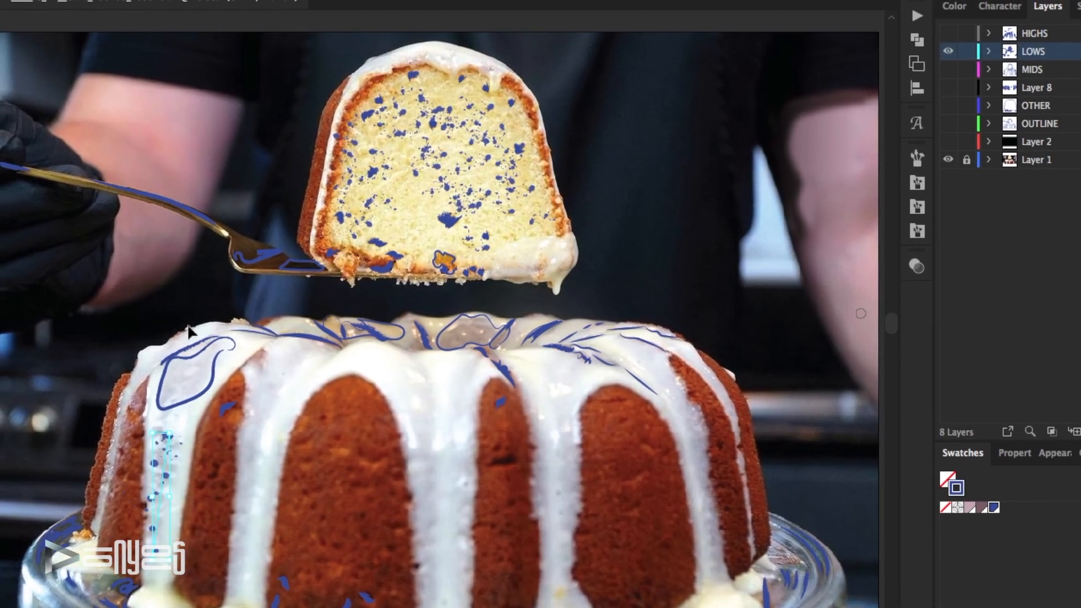
pyautogui.click(358, 370)
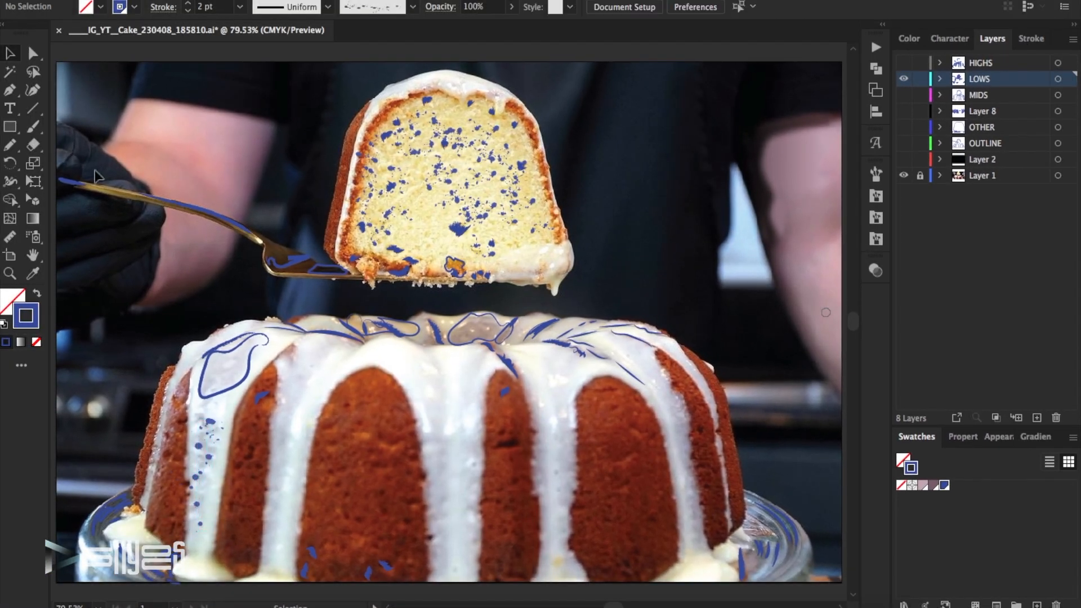
# Step: Paint 2 pt ink spatter strokes down the four remaining icing drips of the cake
pyautogui.moveTo(299, 378); pyautogui.dragTo(280, 541)
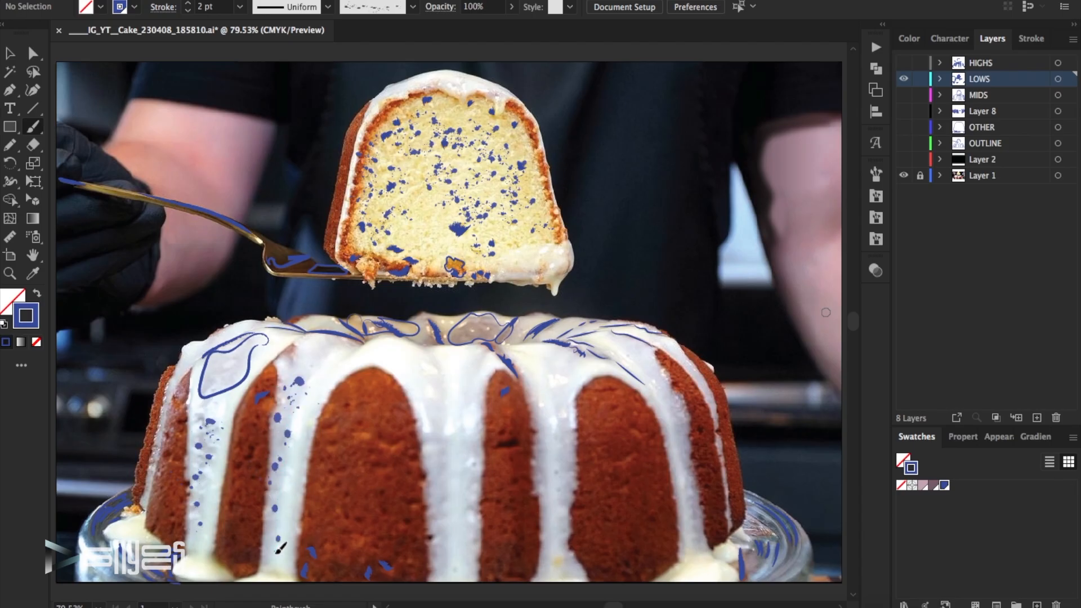
pyautogui.moveTo(464, 558); pyautogui.dragTo(466, 384)
pyautogui.moveTo(557, 535); pyautogui.dragTo(537, 390)
pyautogui.moveTo(686, 519); pyautogui.dragTo(654, 384)
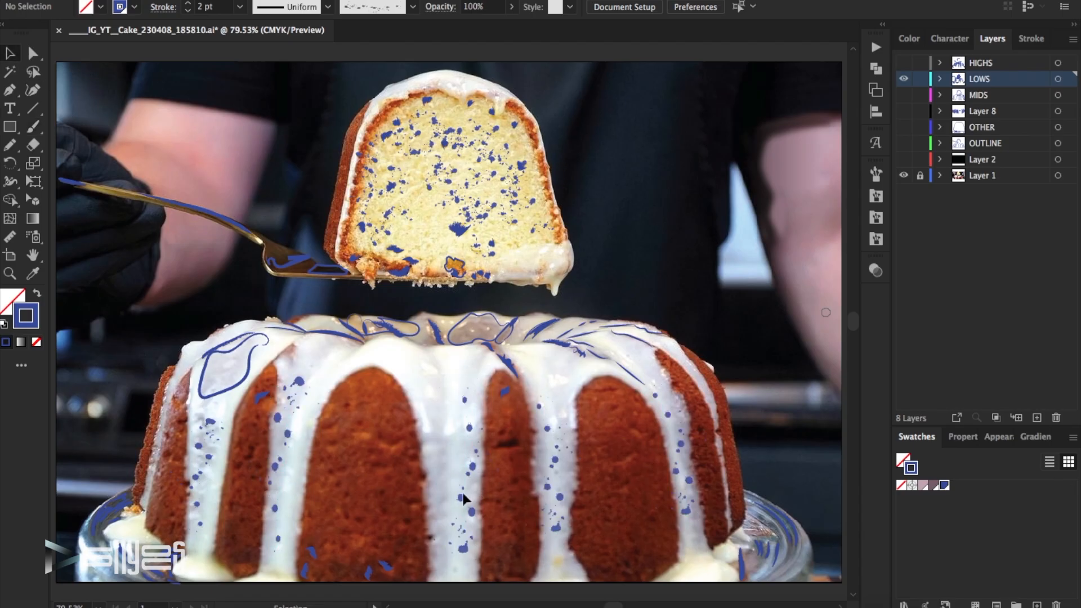
# Step: Reduce the spatter strokes on the icing drips in the cake's right half to 1 pt
pyautogui.press('v')
pyautogui.click(553, 488)
pyautogui.click(189, 11)
pyautogui.click(721, 281)
pyautogui.click(685, 449)
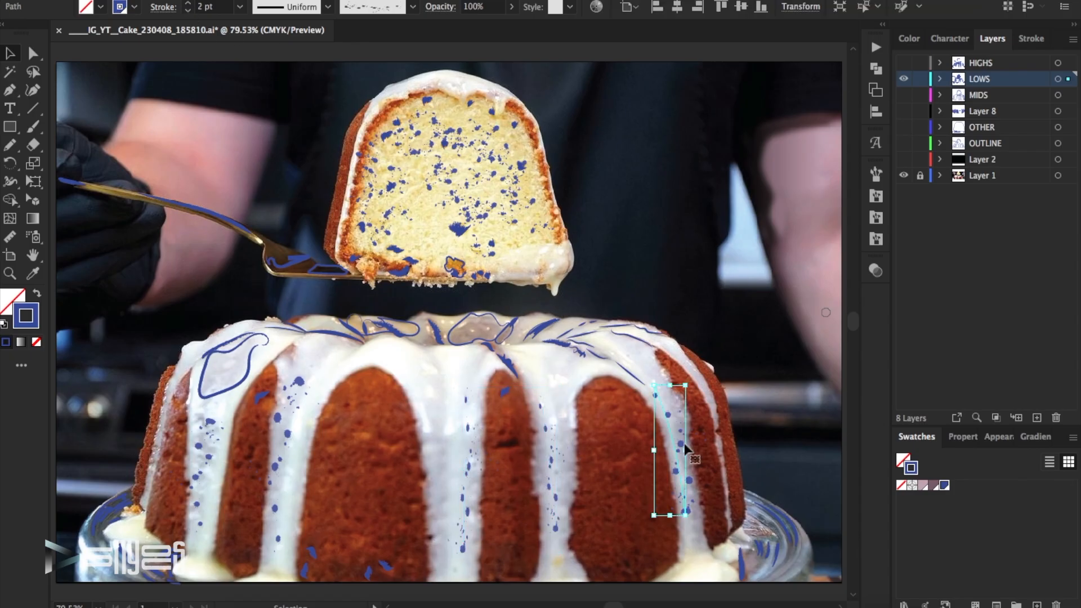
pyautogui.click(188, 11)
pyautogui.click(694, 271)
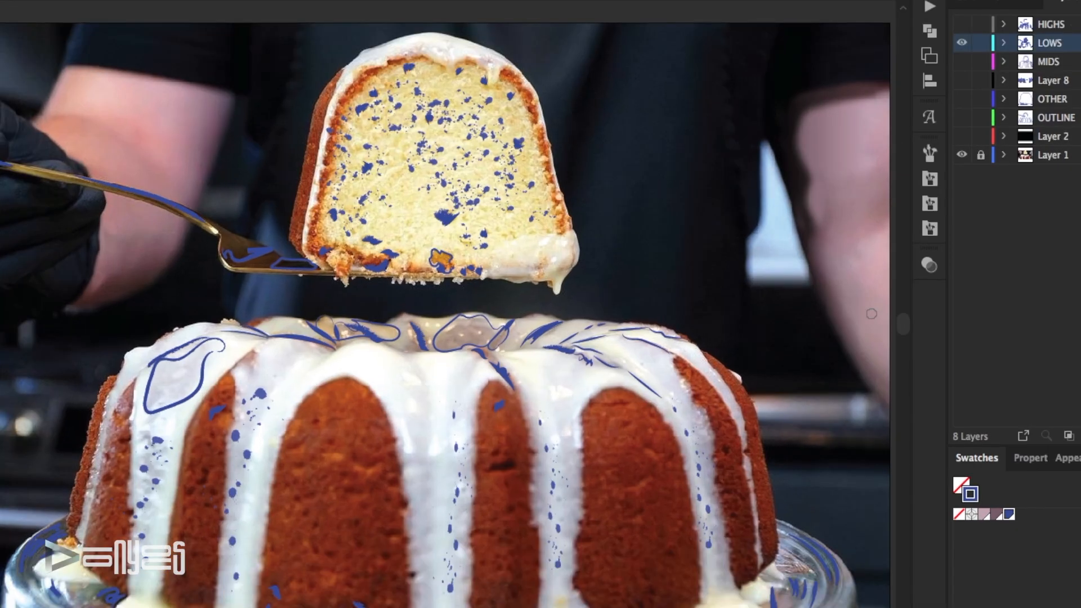
# Step: Hide the LOWS layer and show Layer 8 as the active layer
pyautogui.click(961, 43)
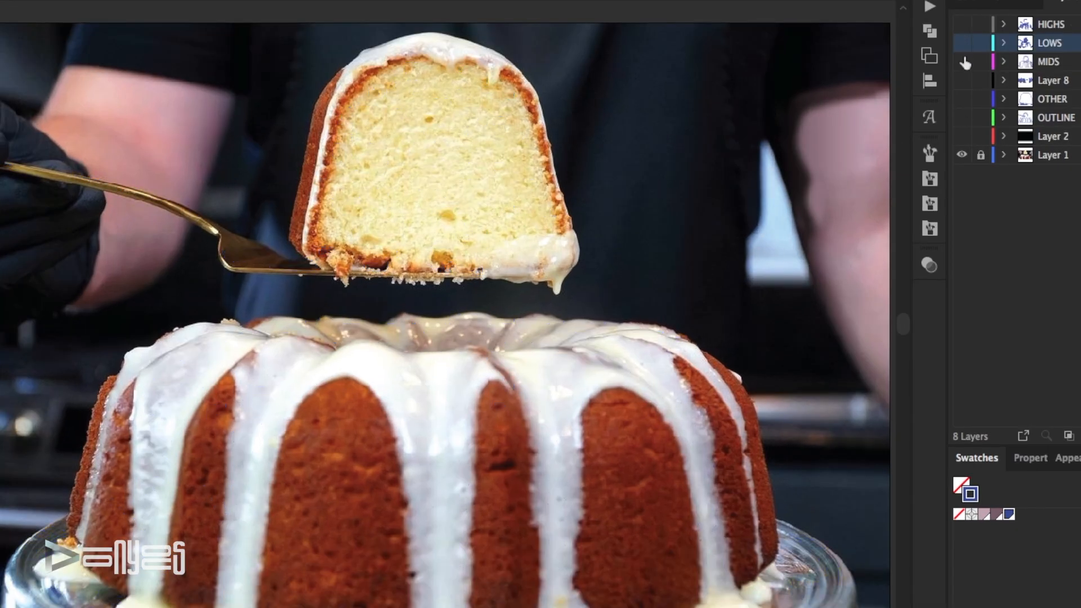
pyautogui.click(961, 80)
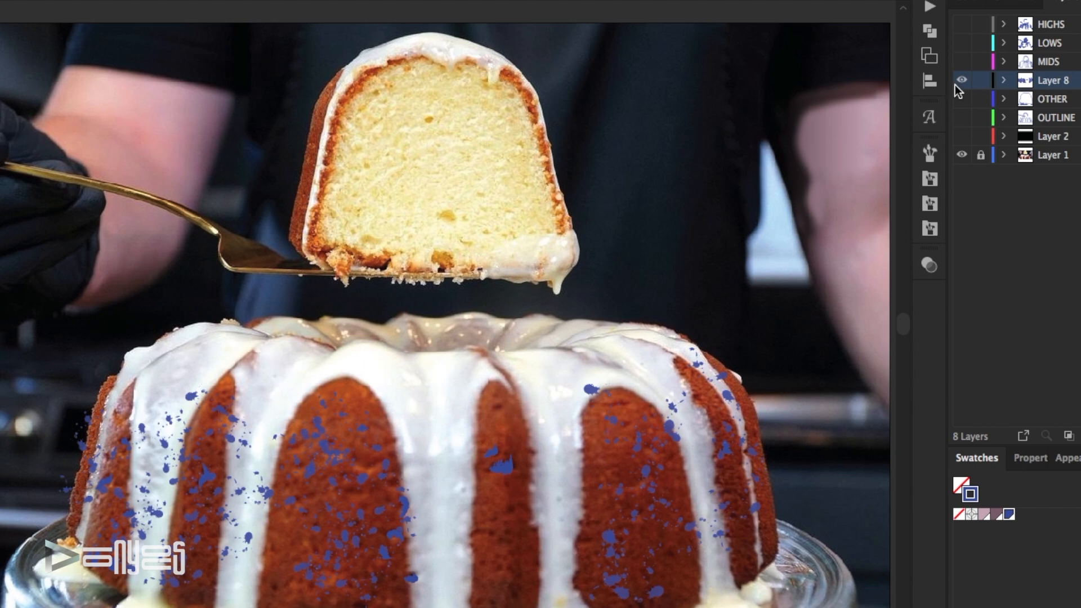
pyautogui.click(962, 98)
pyautogui.click(963, 98)
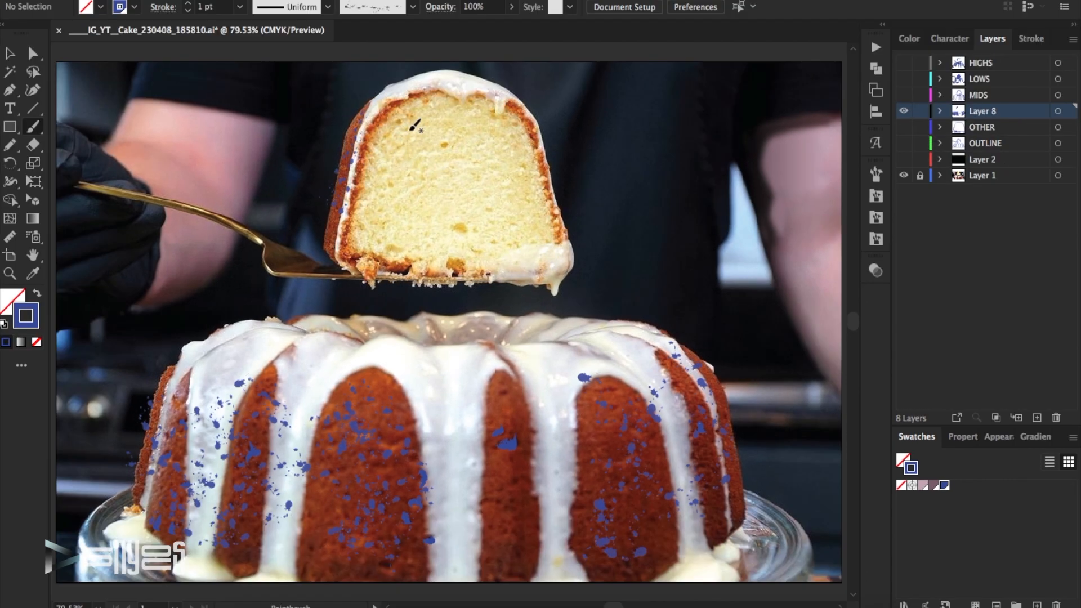
# Step: Paint a looping stroke over the slice's crumb face, try an ink spatter brush on it and reduce its weight
pyautogui.moveTo(377, 100)
pyautogui.mouseDown()
pyautogui.moveTo(429, 187)
pyautogui.moveTo(513, 209)
pyautogui.moveTo(412, 238)
pyautogui.moveTo(430, 256)
pyautogui.moveTo(509, 137)
pyautogui.moveTo(405, 146)
pyautogui.moveTo(513, 239)
pyautogui.moveTo(410, 188)
pyautogui.moveTo(381, 144)
pyautogui.mouseUp()
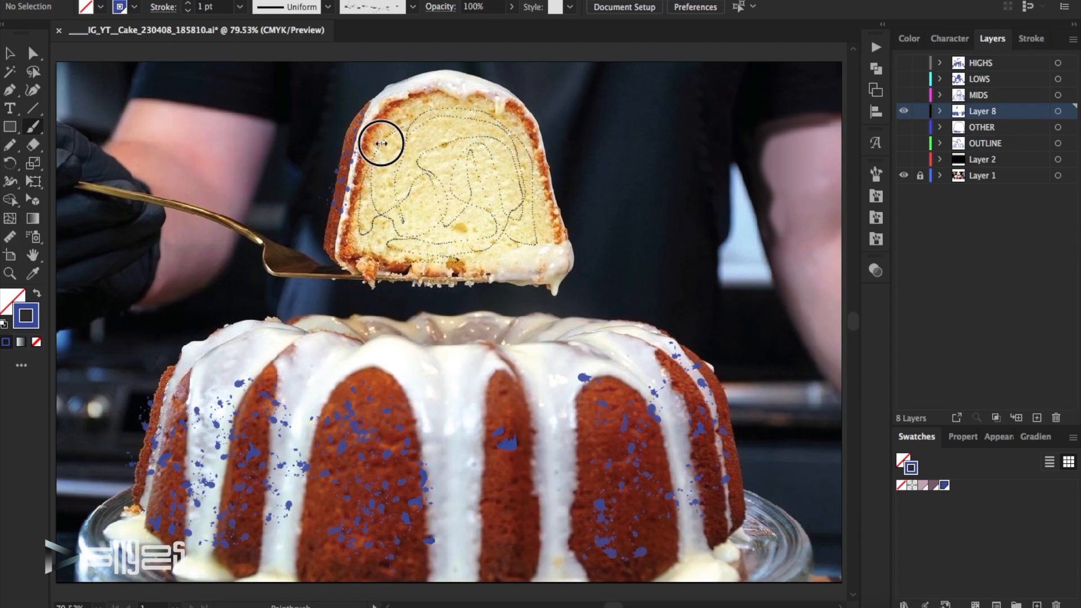
pyautogui.click(471, 169)
pyautogui.click(413, 6)
pyautogui.click(364, 36)
pyautogui.scroll(3, 362, 56)
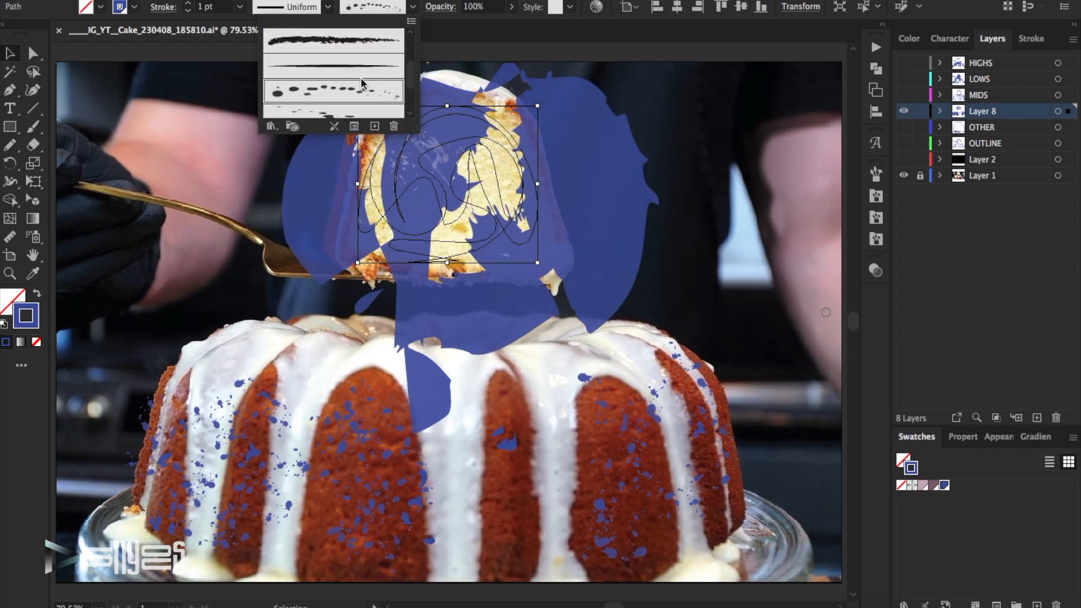
pyautogui.click(188, 11)
pyautogui.click(188, 11)
pyautogui.click(188, 12)
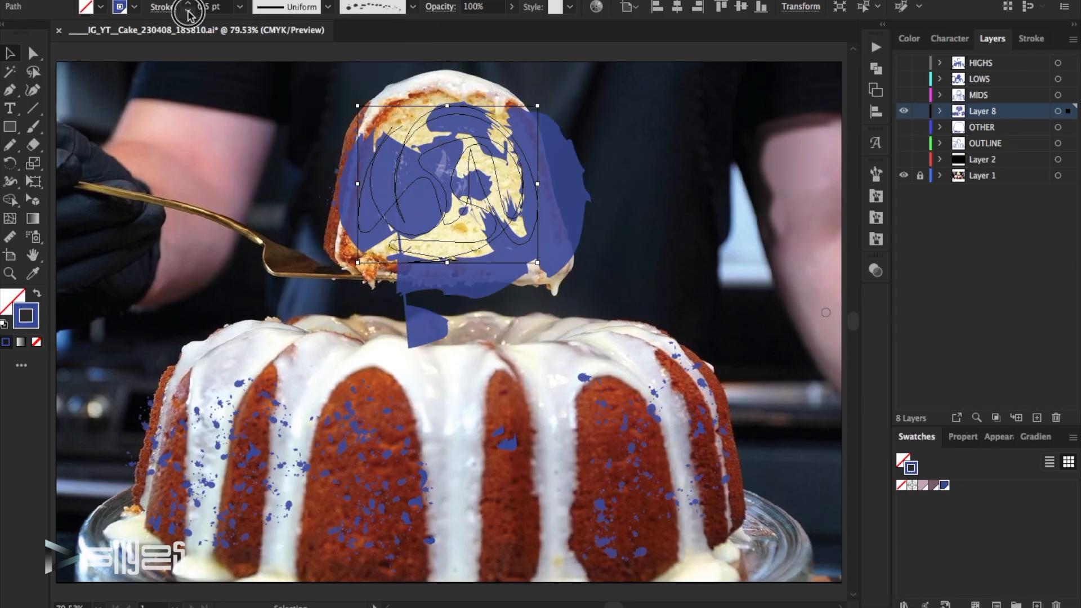
pyautogui.click(188, 11)
# Step: Try other ink spatter brushes on the slice's crumb stroke, then apply the spatter scatter brush and reduce its weight for finer specks
pyautogui.click(412, 7)
pyautogui.scroll(-2, 333, 53)
pyautogui.click(312, 78)
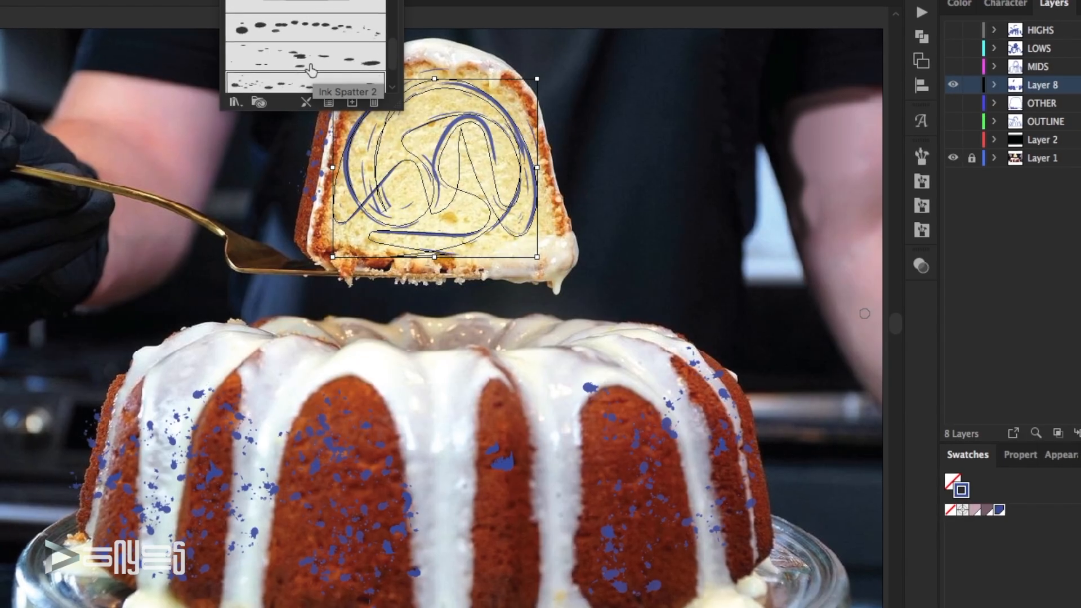
pyautogui.click(305, 60)
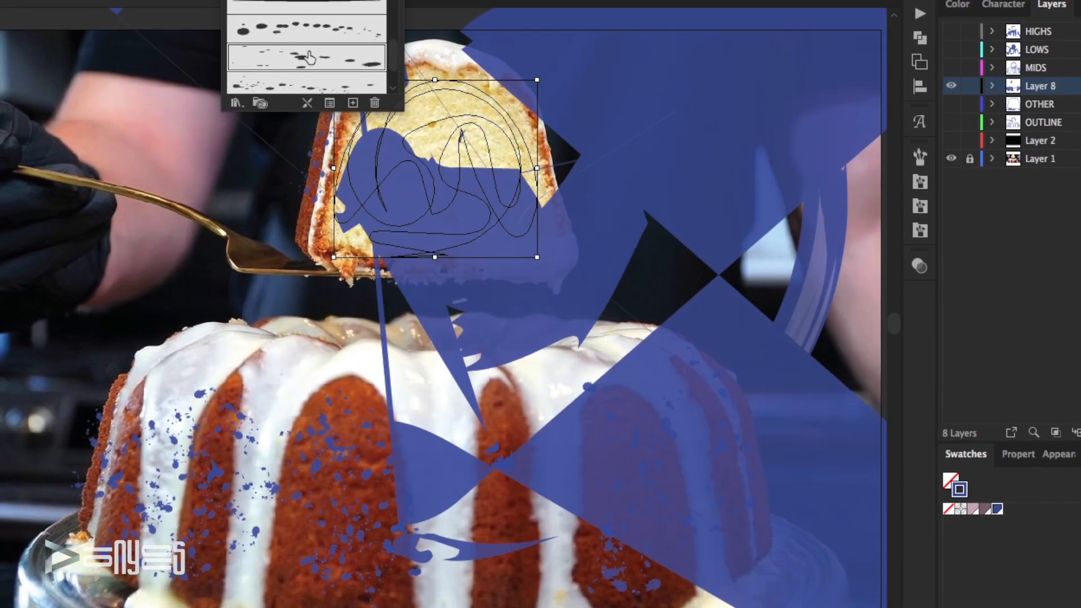
pyautogui.click(319, 34)
pyautogui.scroll(5, 321, 36)
pyautogui.click(242, 36)
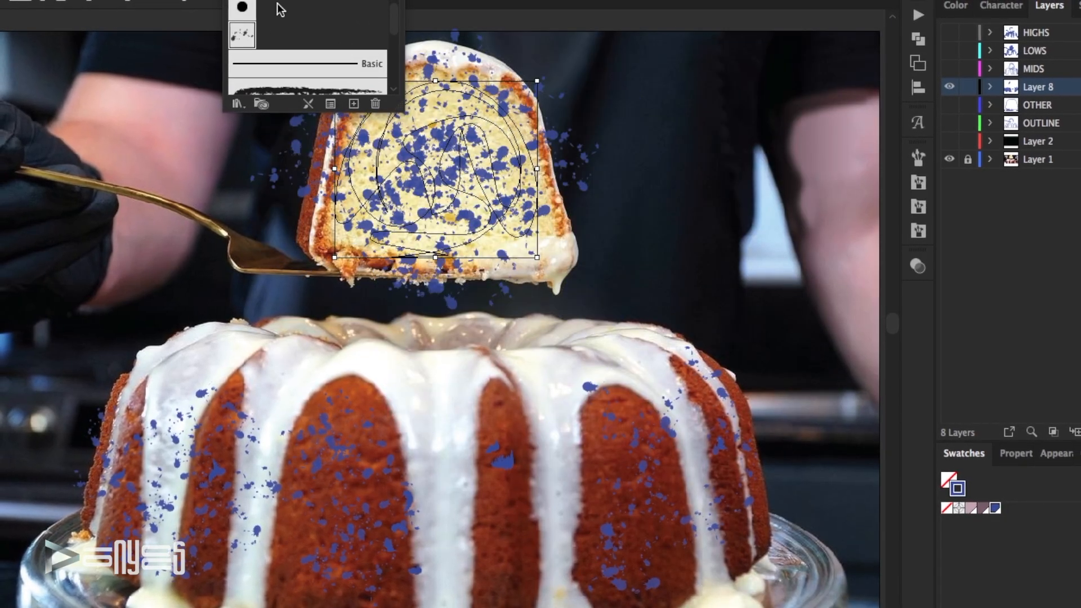
pyautogui.press('Escape')
pyautogui.press('Down')
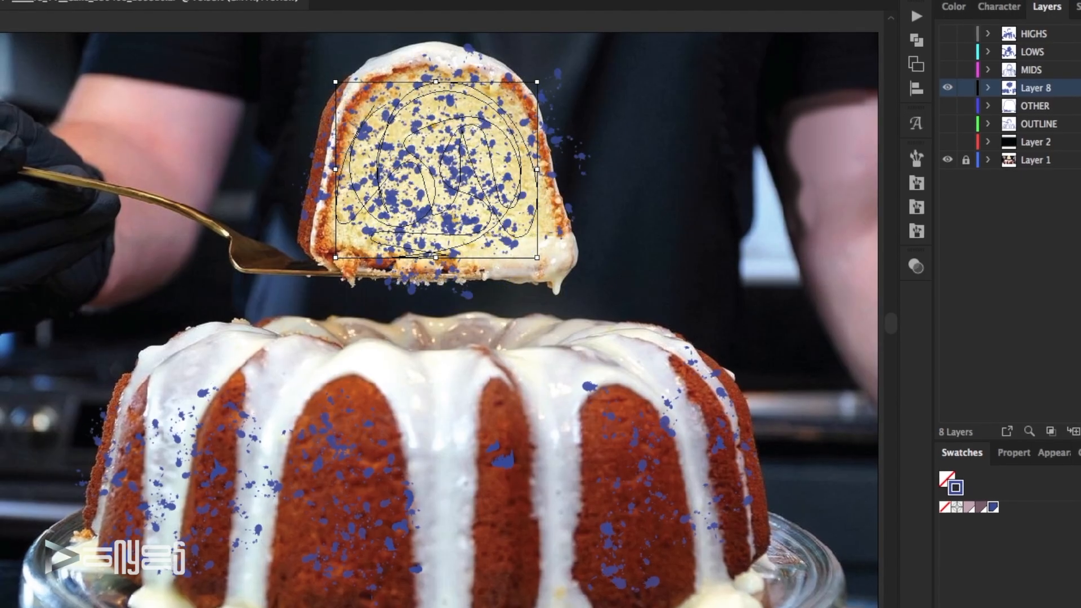
pyautogui.click(591, 121)
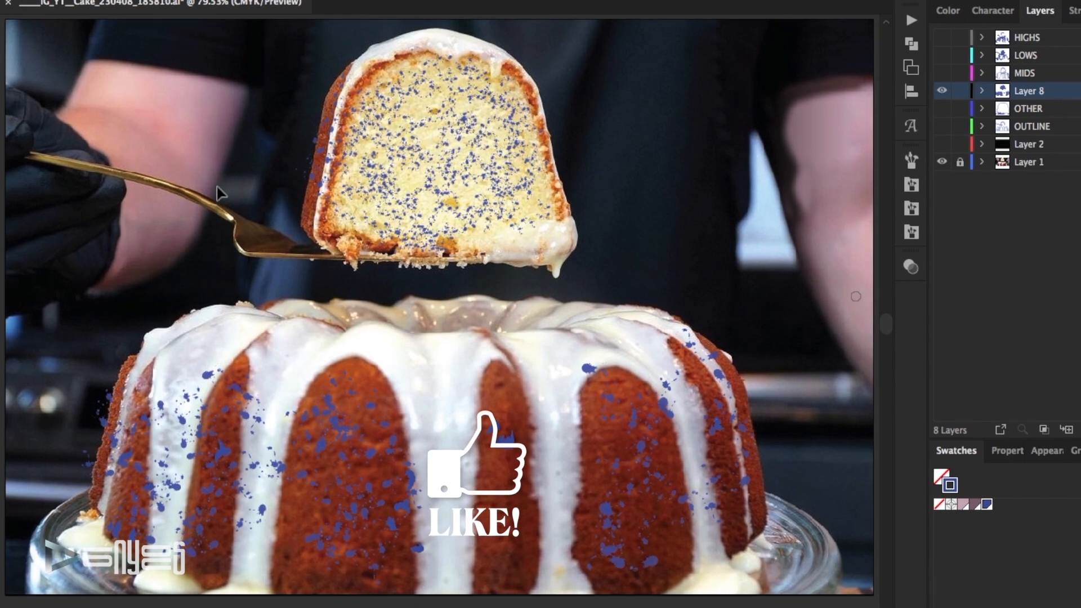
# Step: Show Layer 2, OUTLINE, OTHER, MIDS, LOWS and HIGHS to review the complete linework on black
pyautogui.click(941, 144)
pyautogui.moveTo(939, 127); pyautogui.dragTo(939, 56)
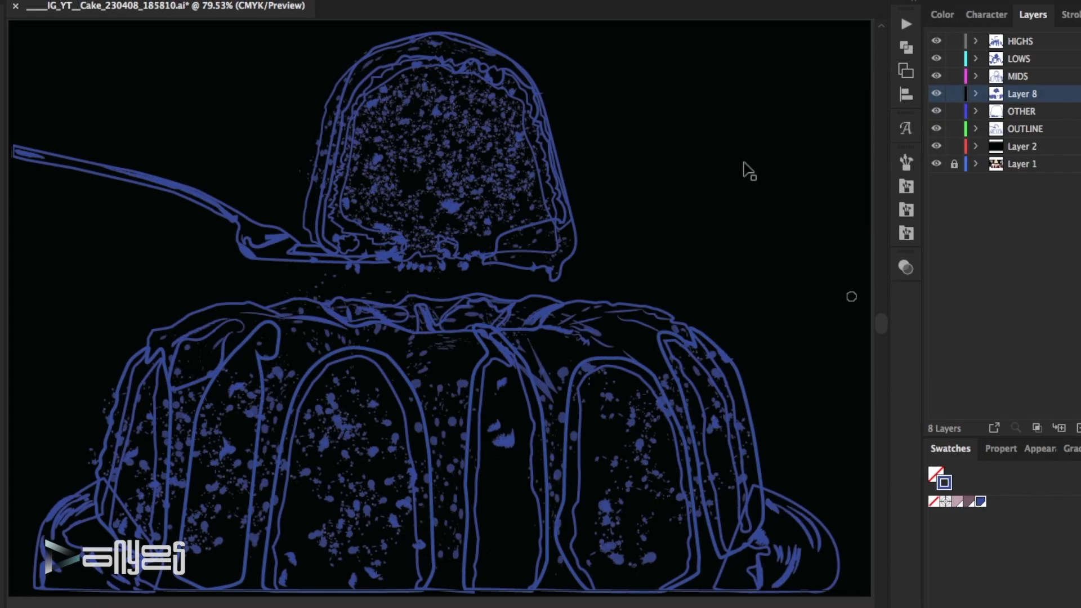
pyautogui.scroll(1, 694, 183)
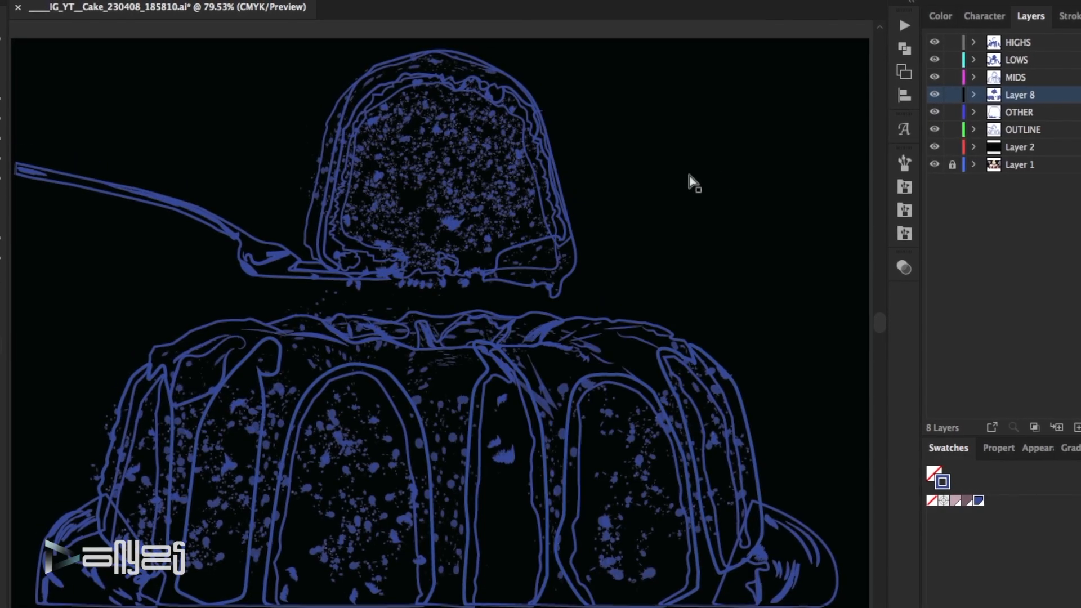